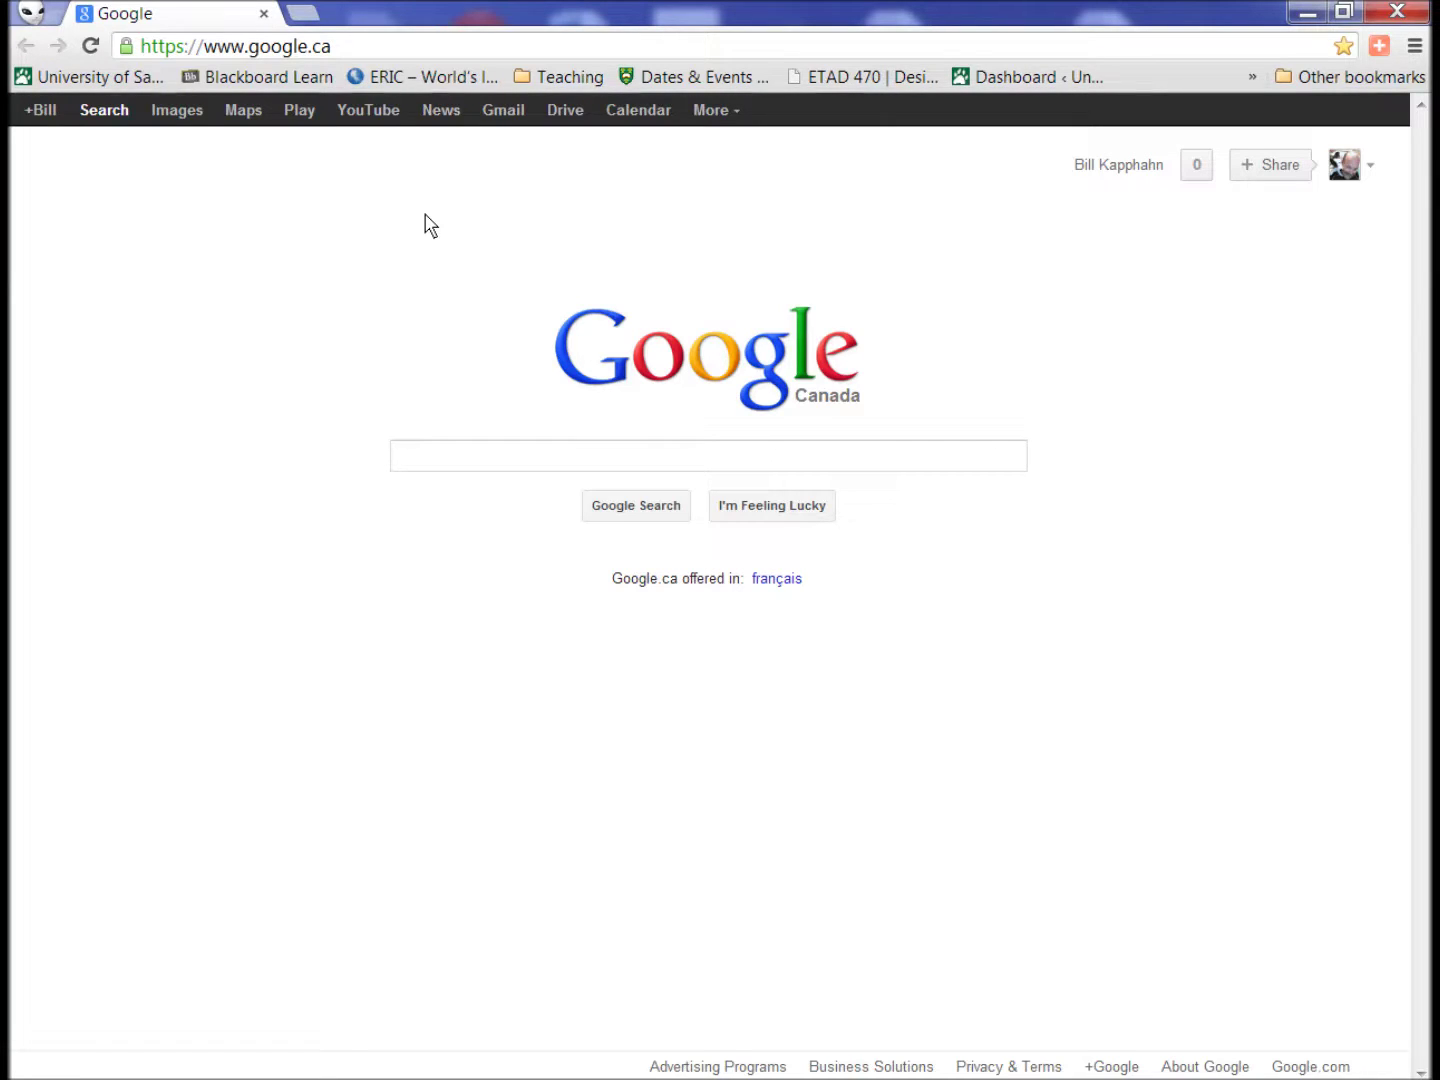
# Sign out of the current Google account and open the Google sign-in page.
pyautogui.click(1372, 172)
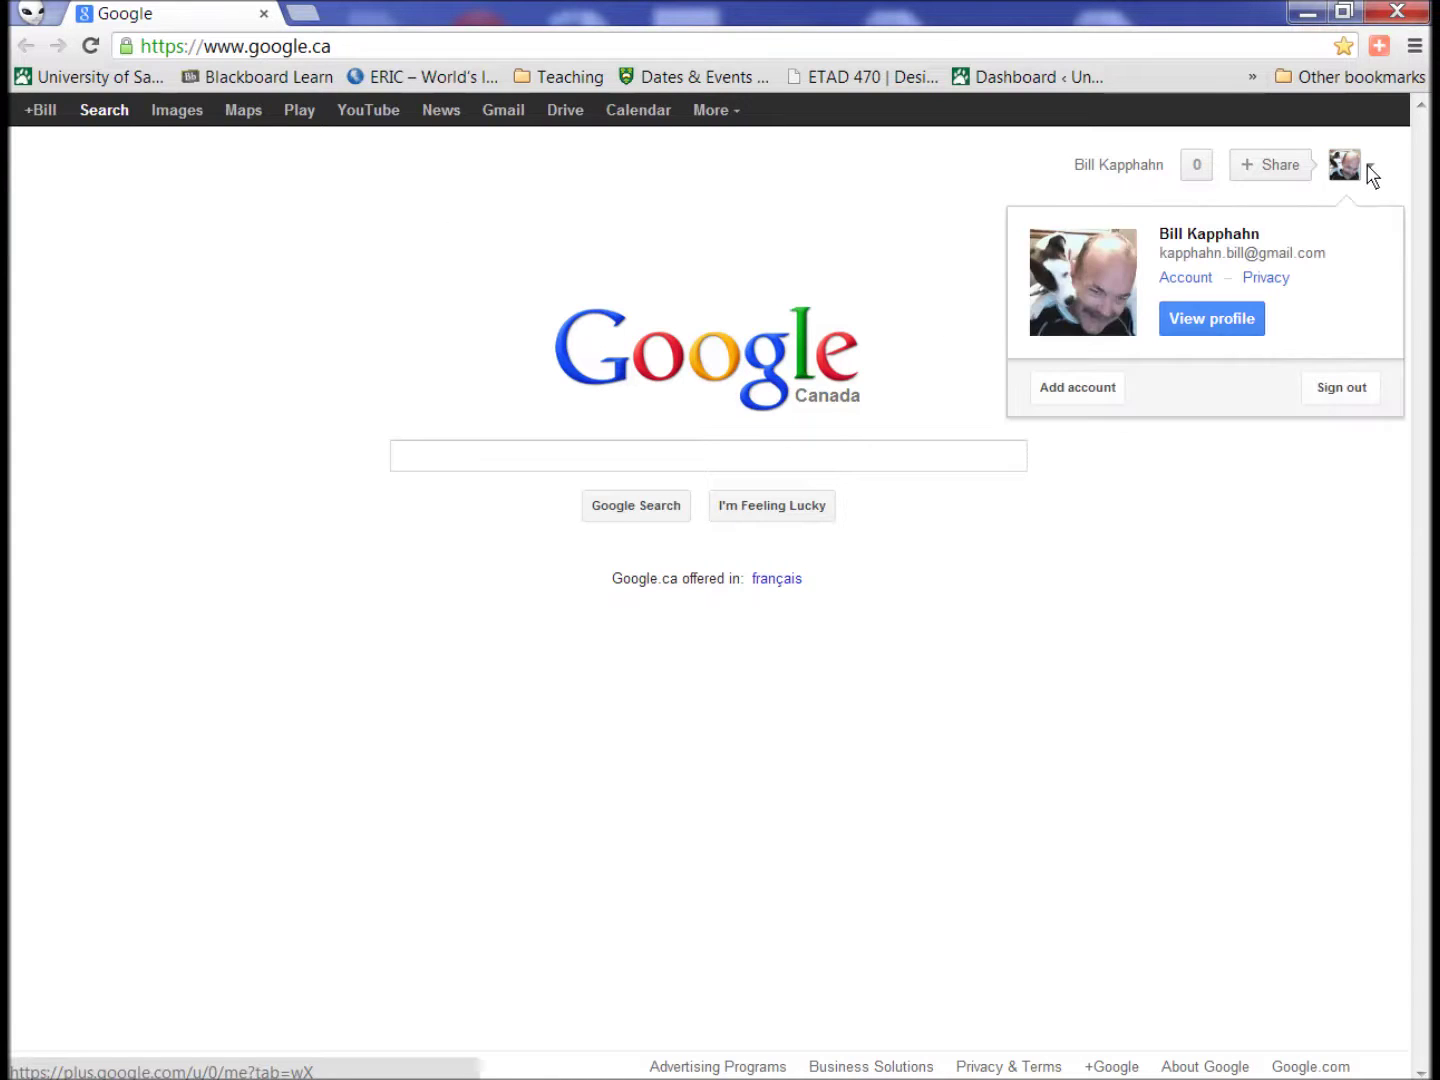
pyautogui.click(1360, 389)
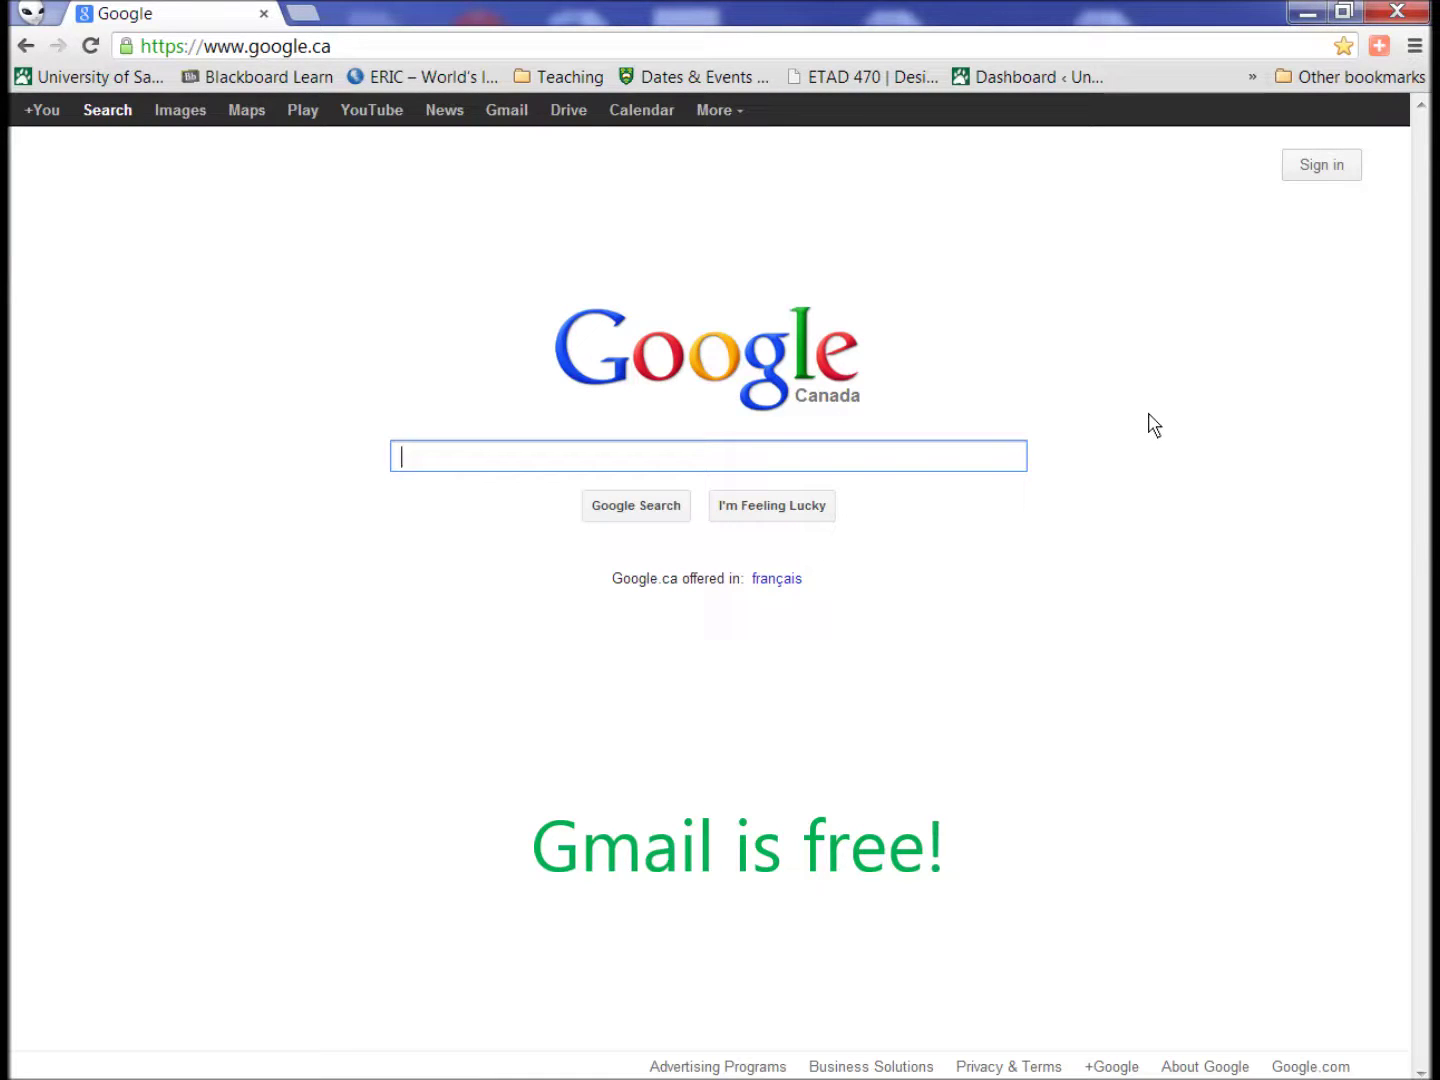
pyautogui.click(1316, 167)
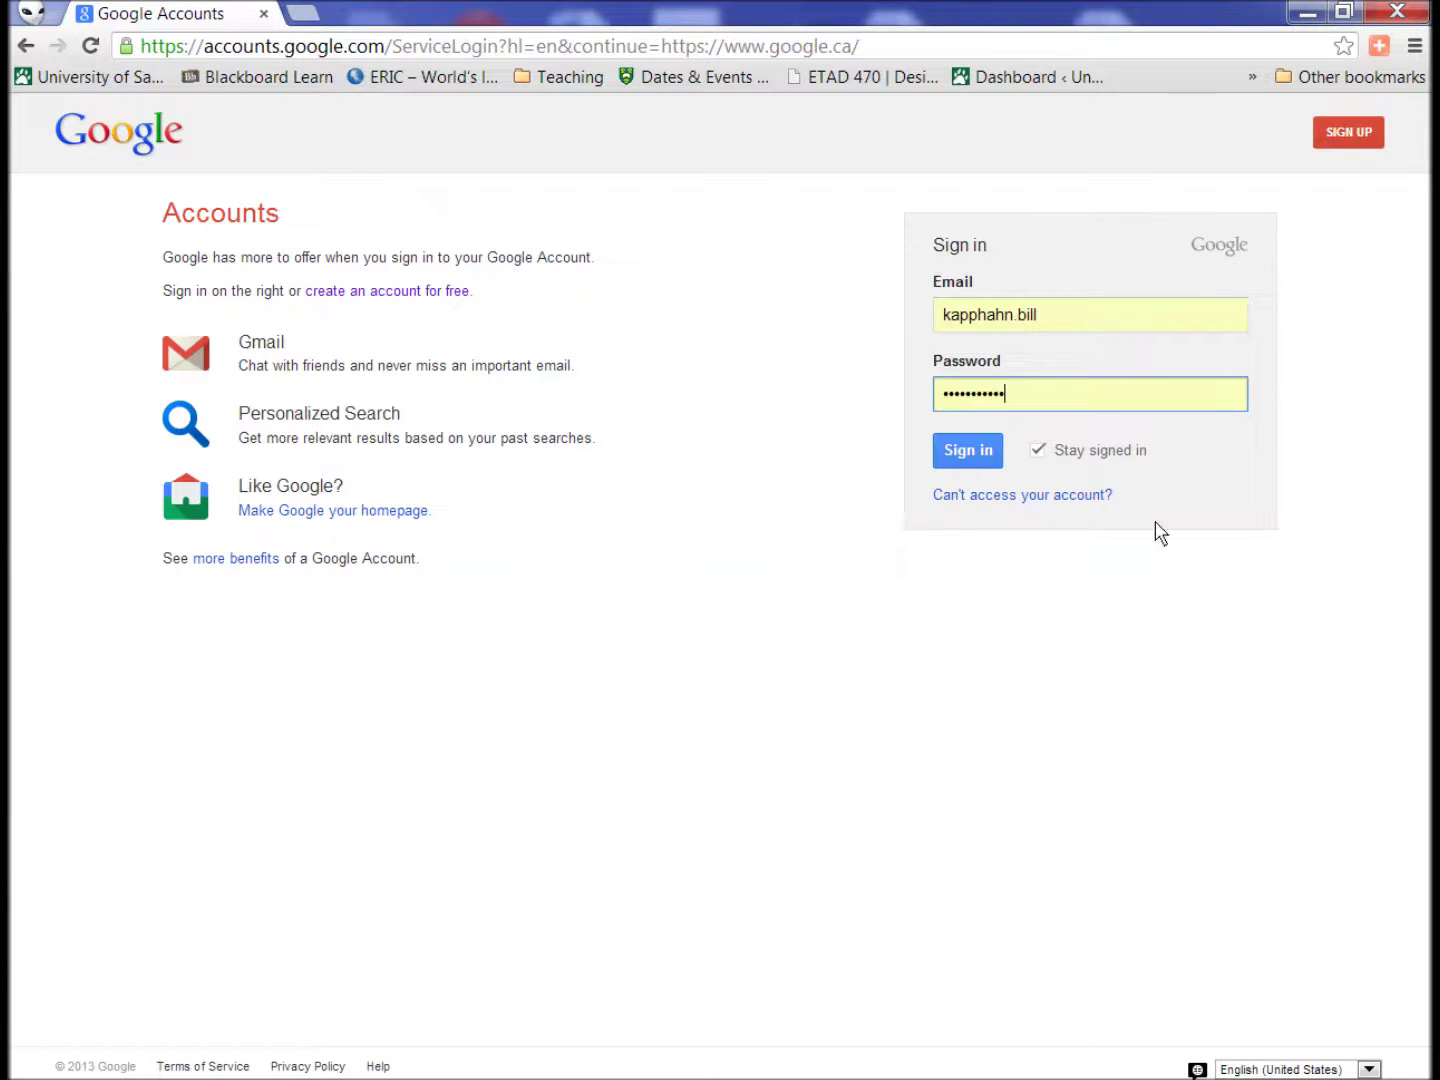
# Open the form for creating a new Google account and look through its required fields.
pyautogui.click(1346, 138)
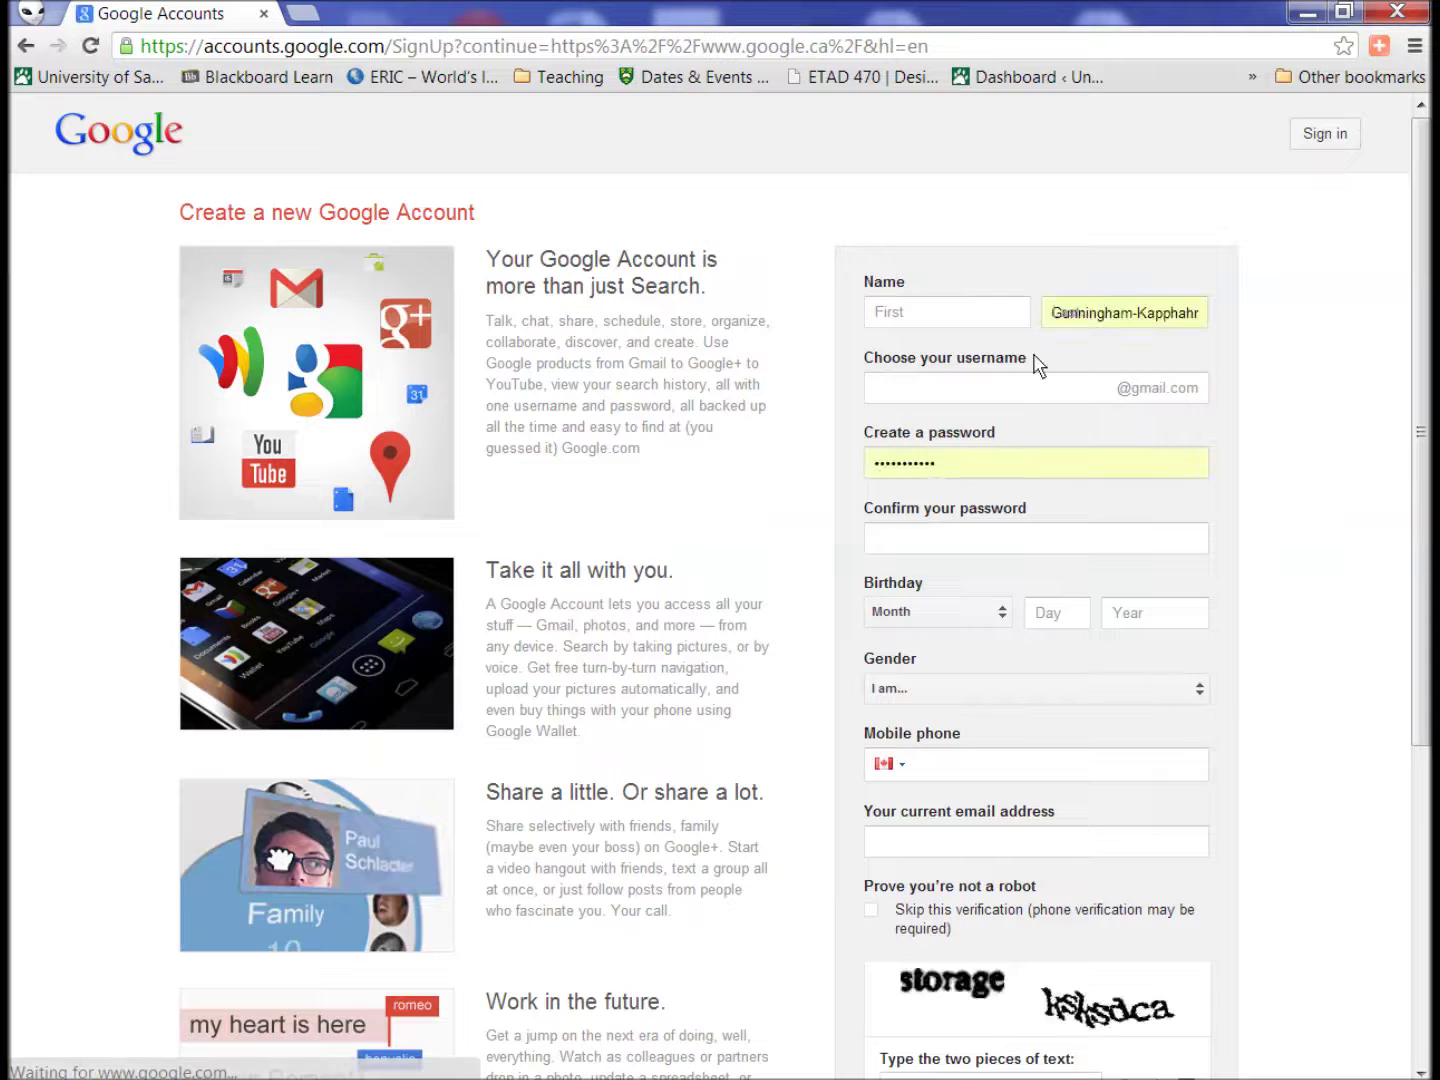
pyautogui.scroll(-4, 1308, 644)
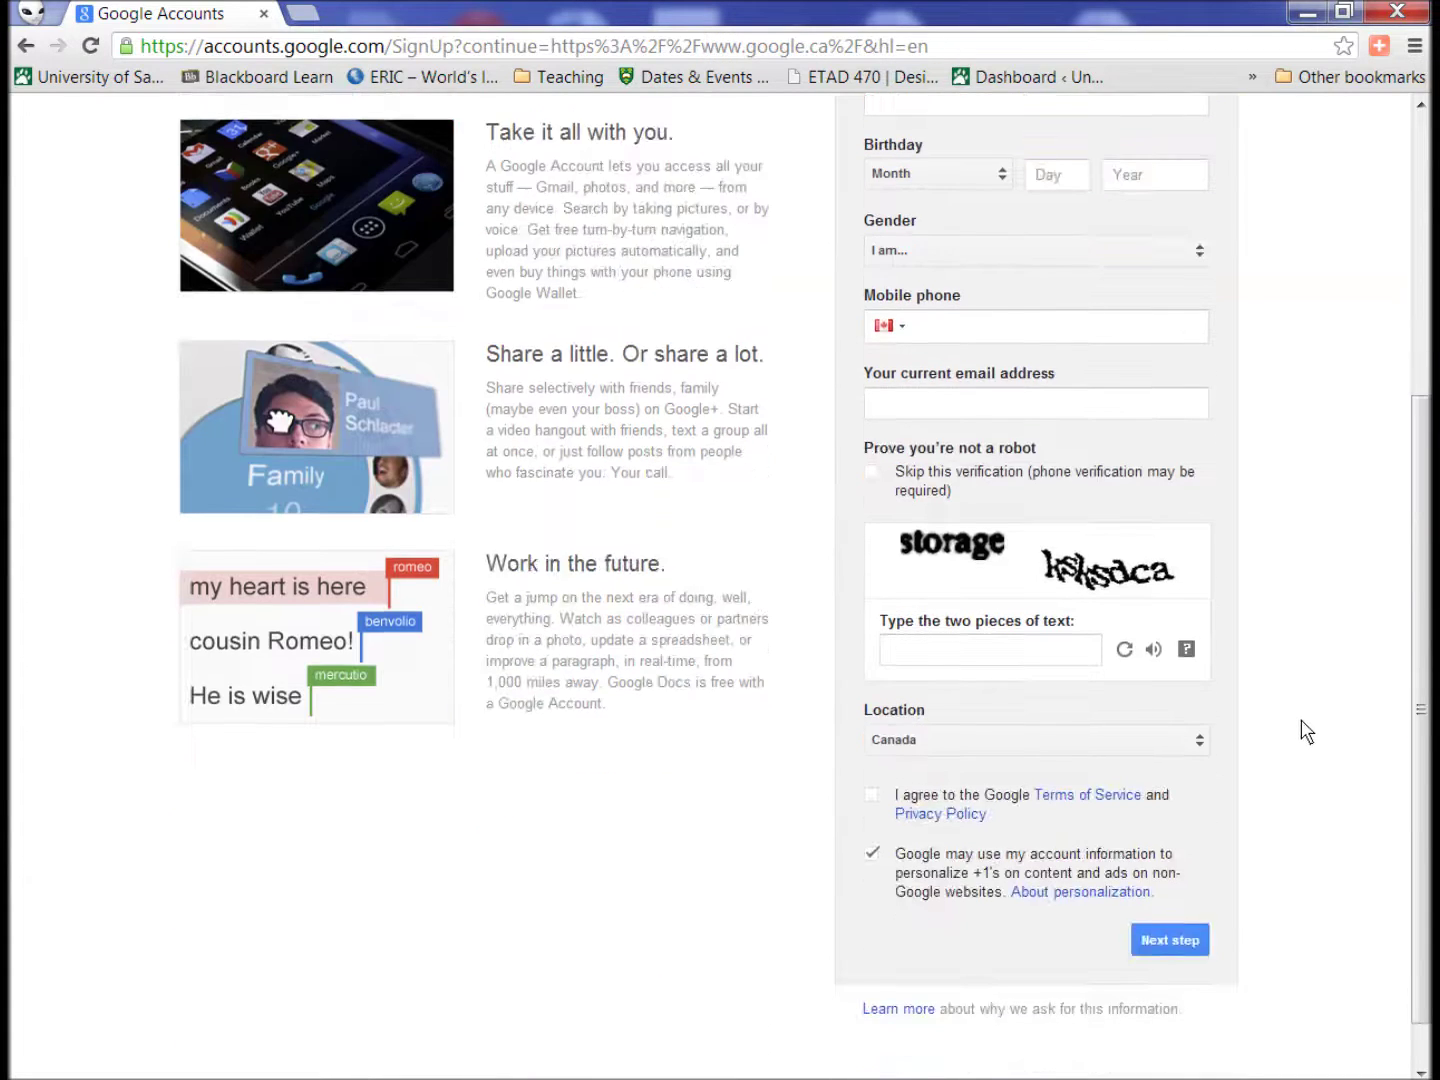
pyautogui.scroll(5, 1305, 745)
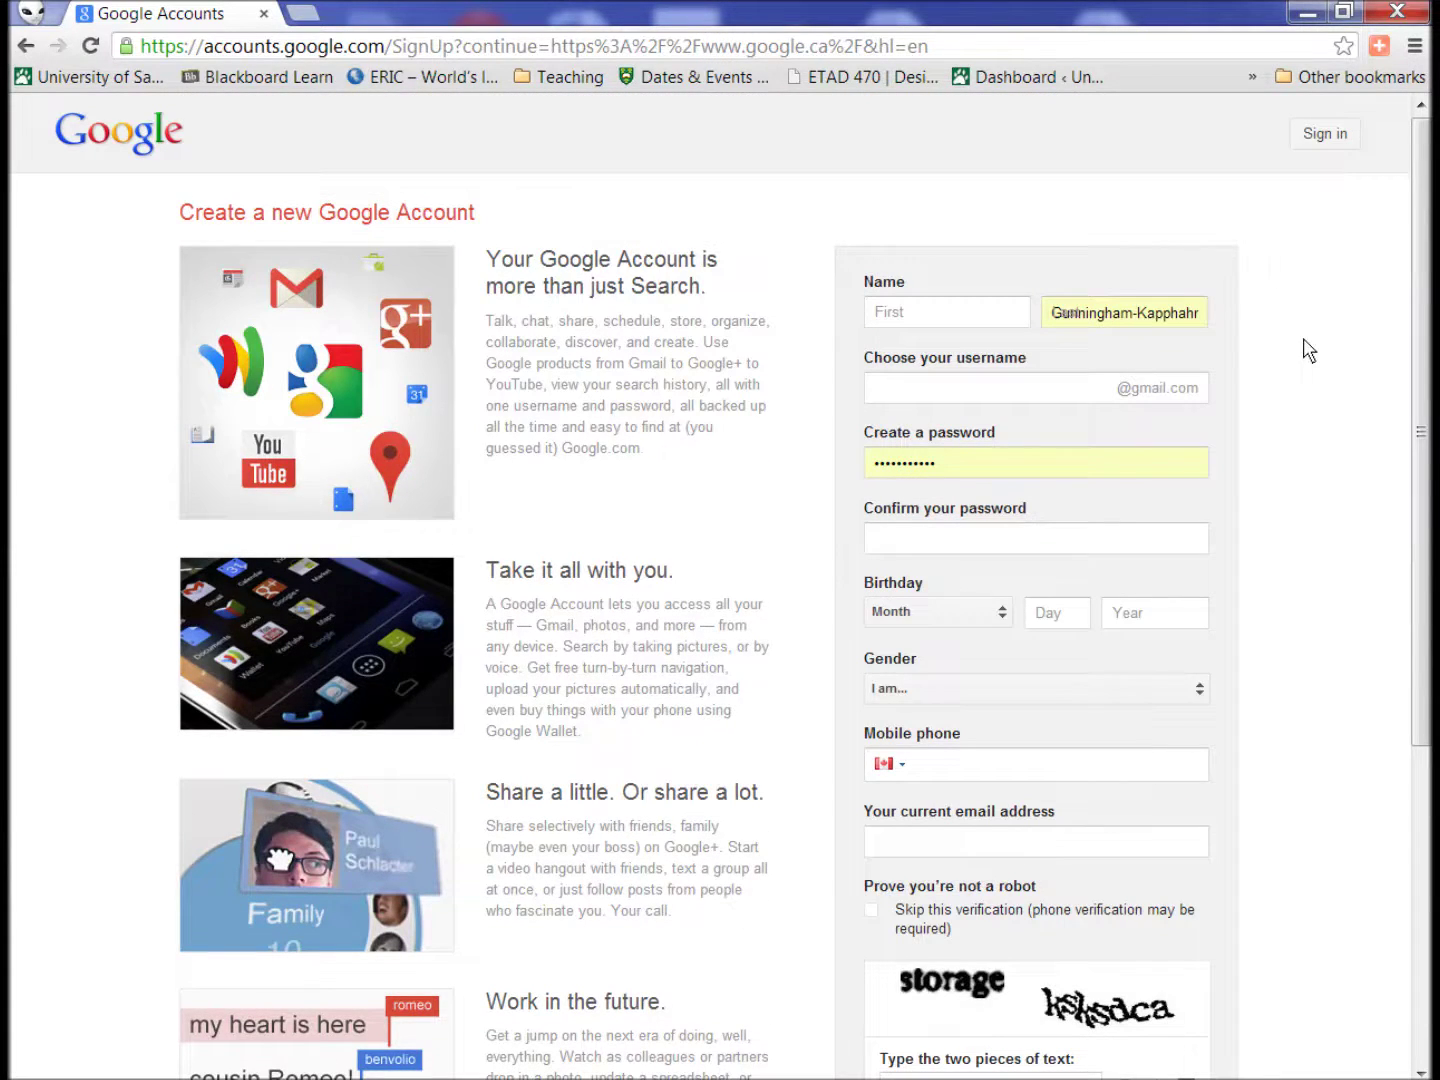
pyautogui.scroll(-4, 1309, 350)
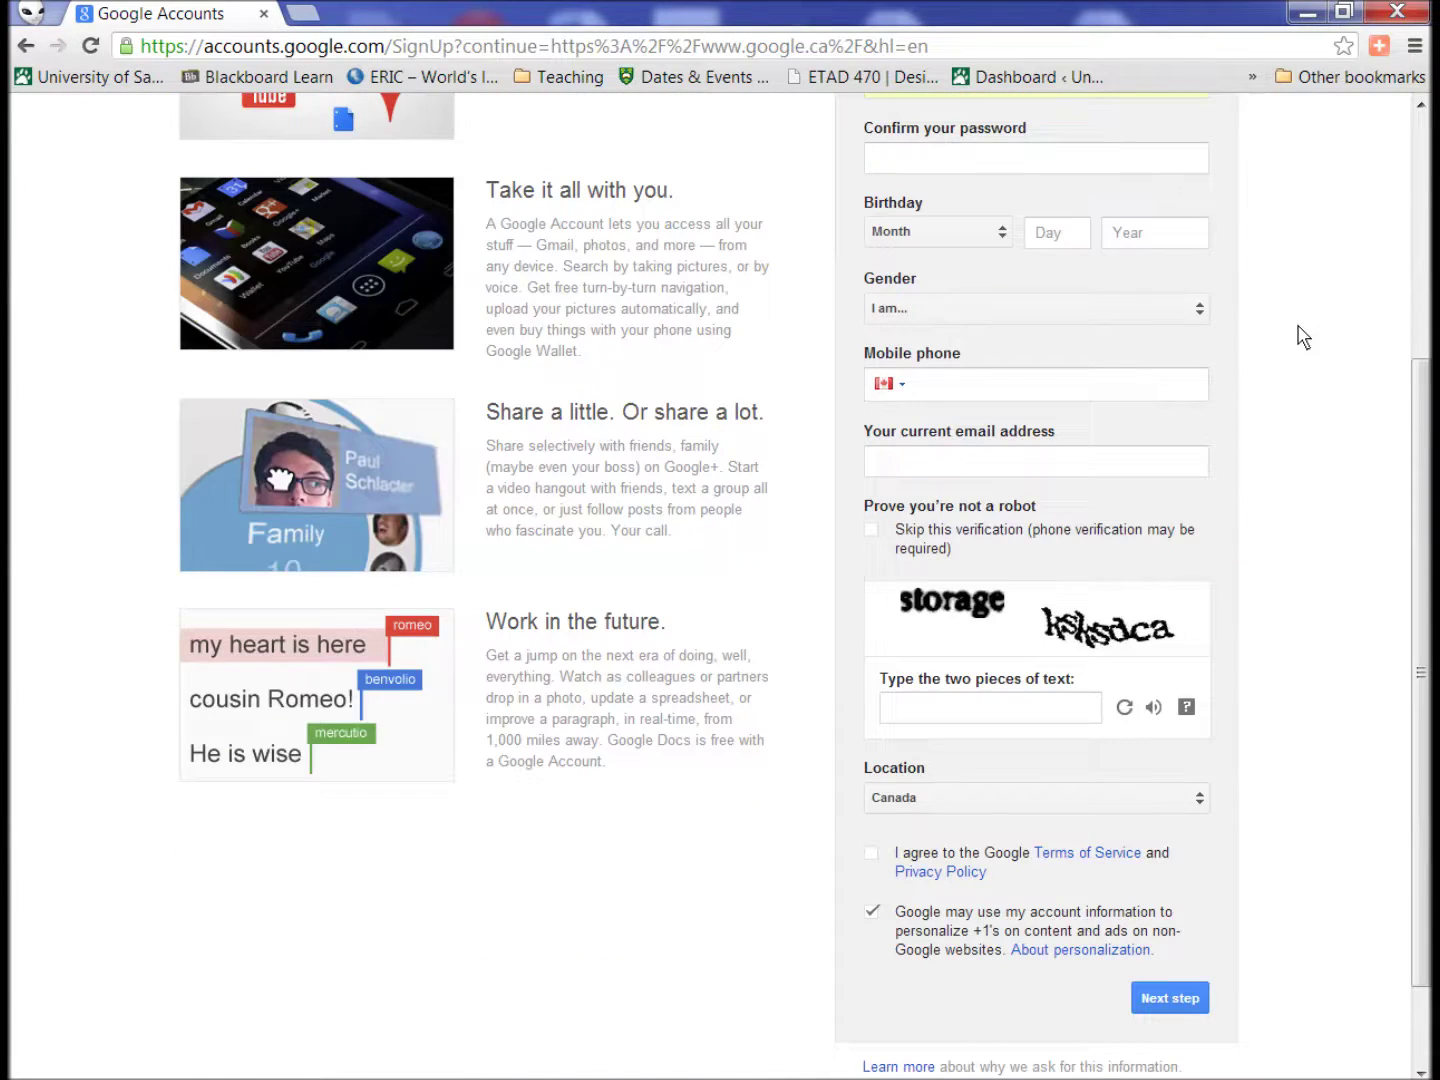
pyautogui.scroll(4, 1301, 335)
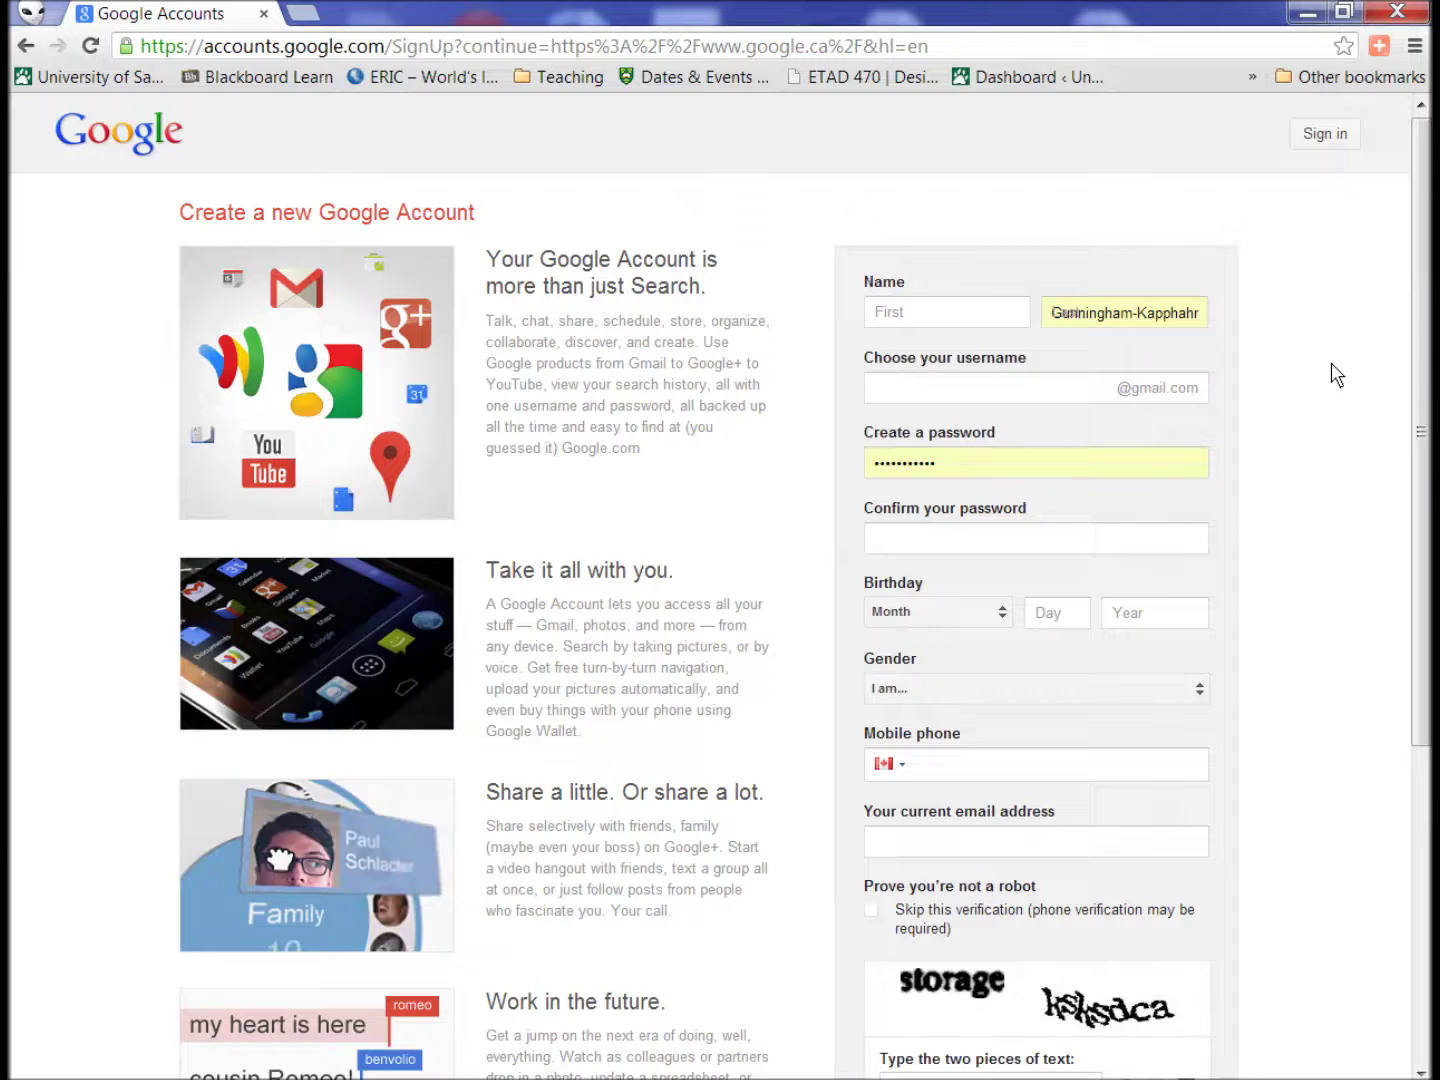
# Return to the sign-in page and sign in to the existing account with the prefilled credentials.
pyautogui.click(1325, 135)
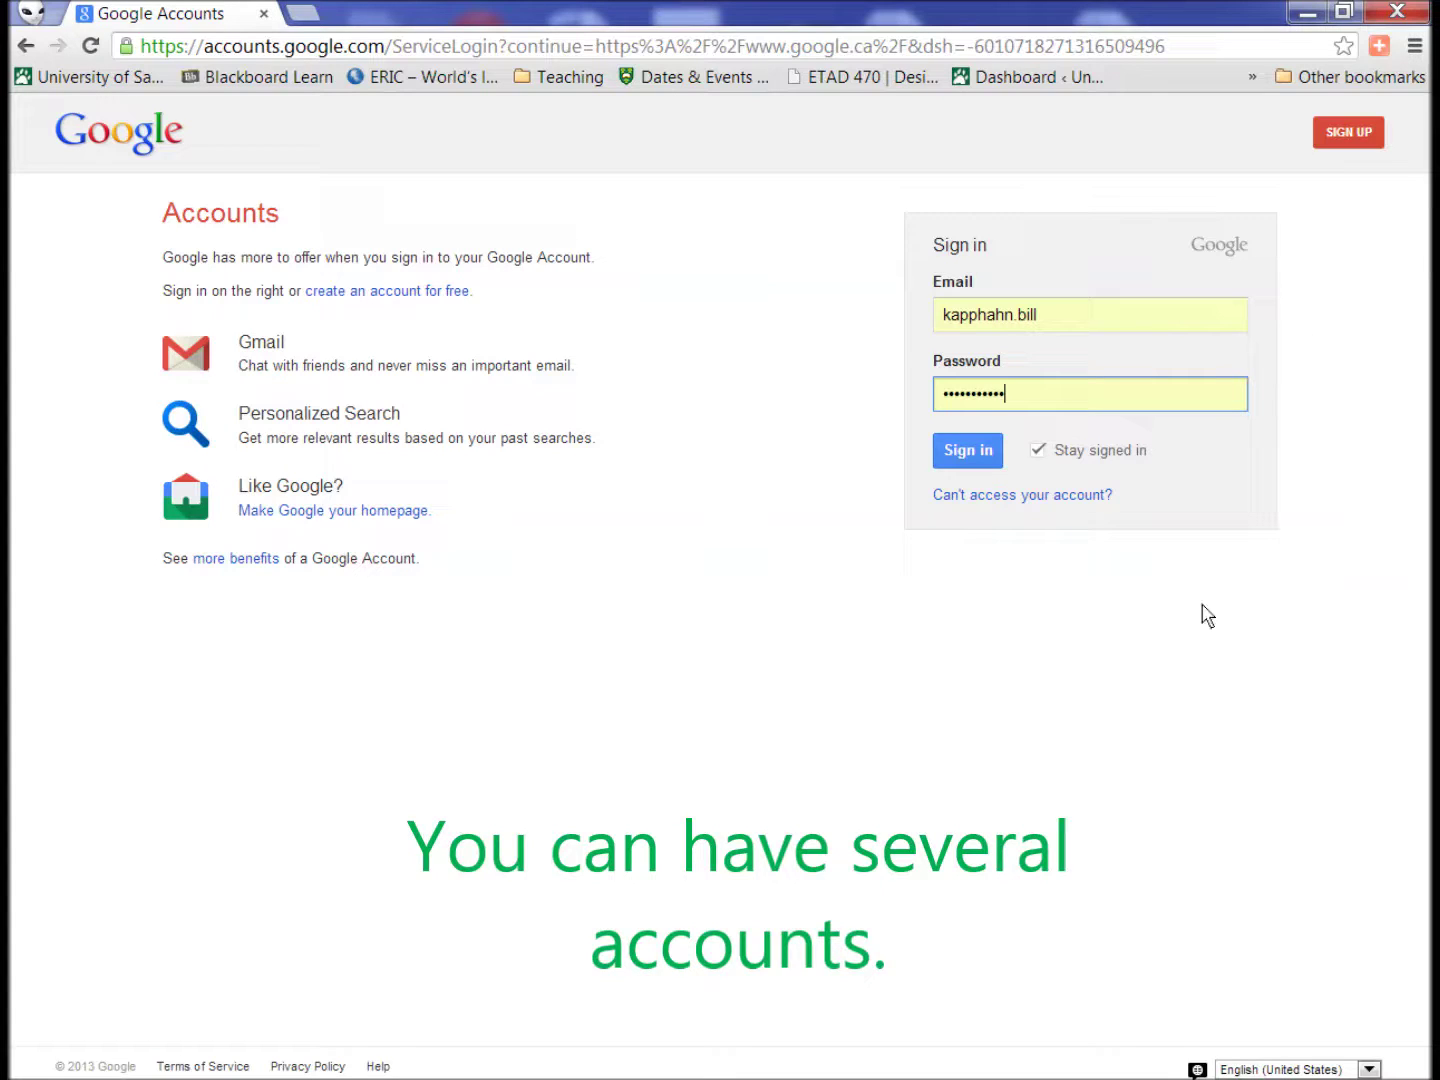
pyautogui.click(960, 451)
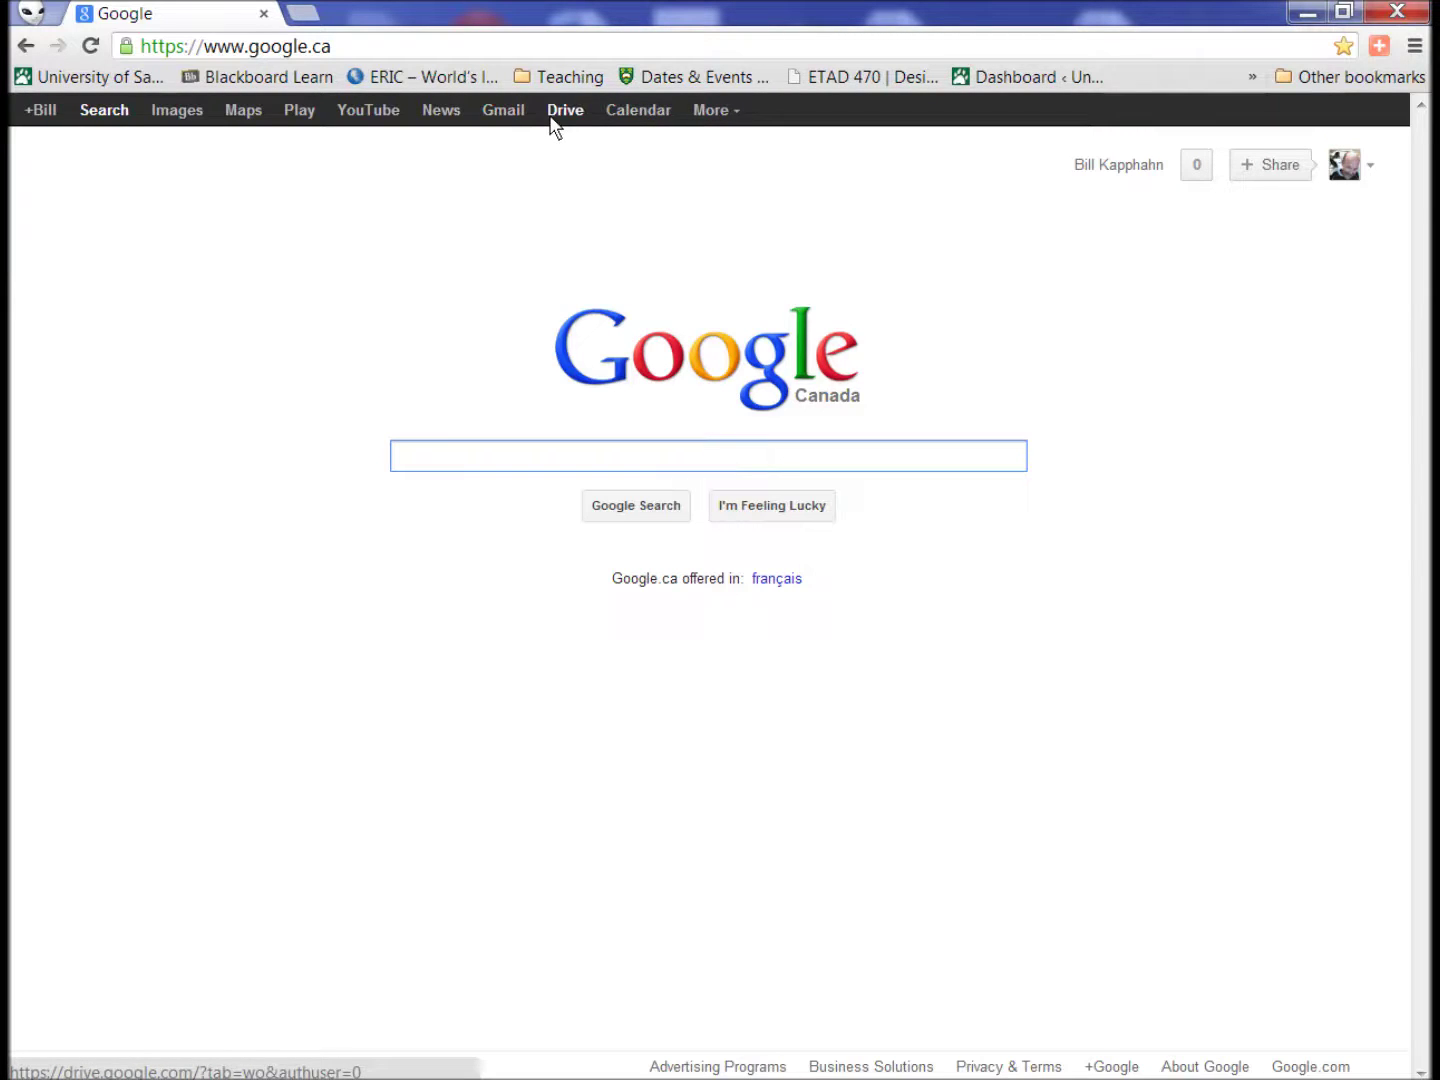
# Go to the Hangouts page in Google+ and start setting up a new hangout.
pyautogui.click(42, 112)
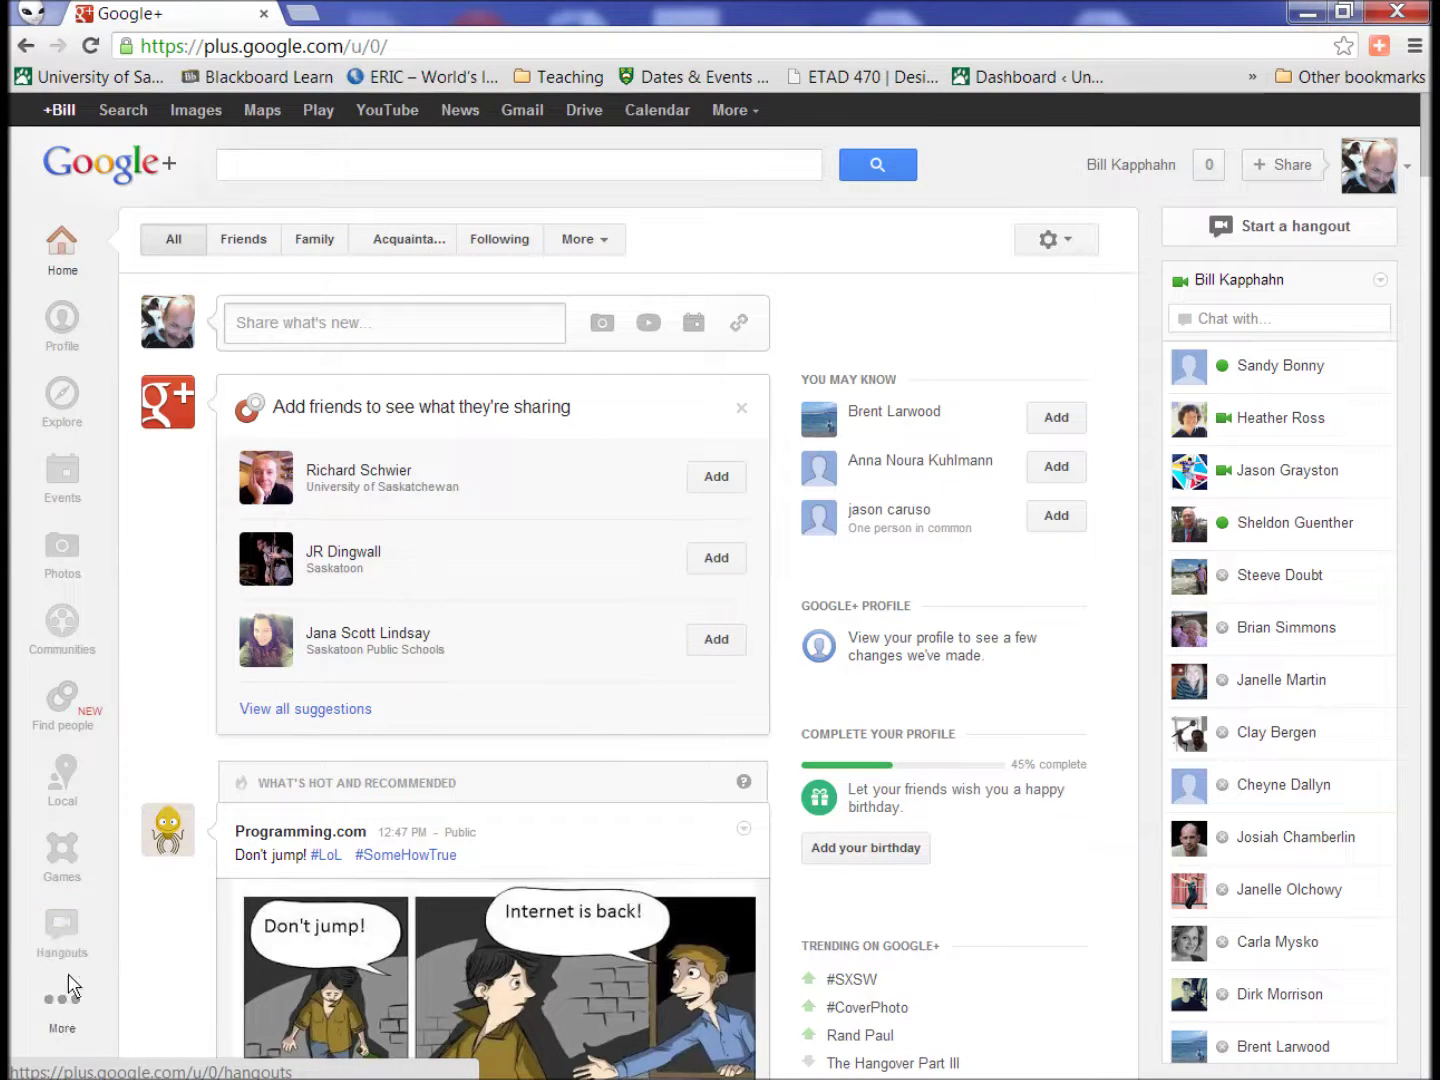
pyautogui.moveTo(82, 973)
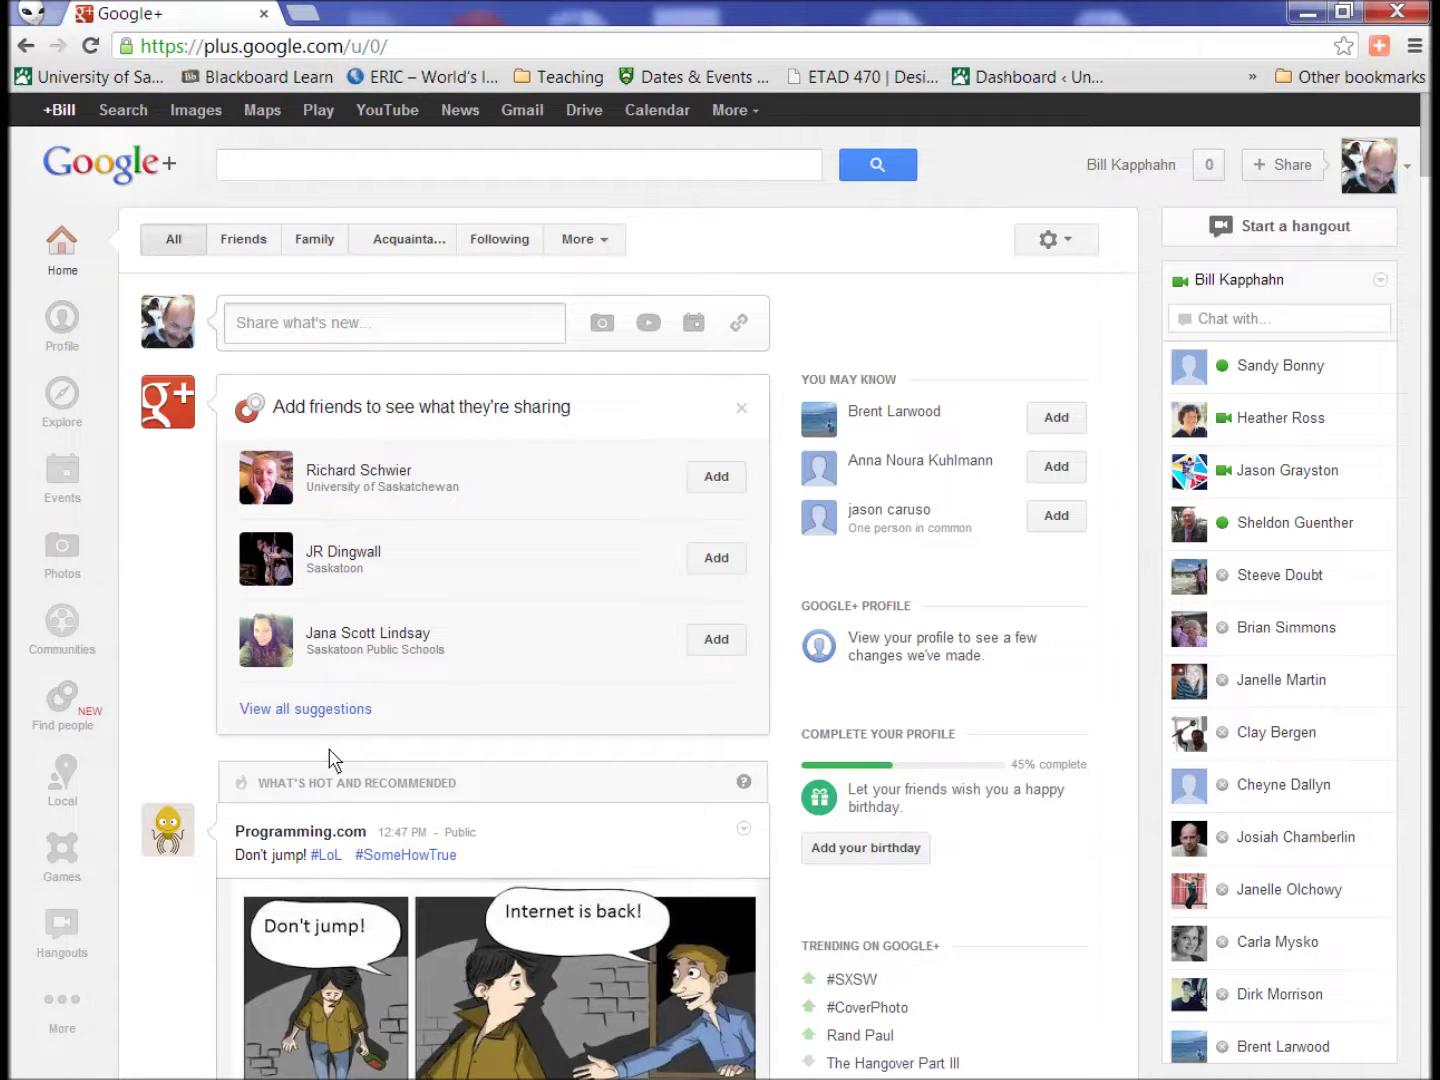
pyautogui.click(64, 937)
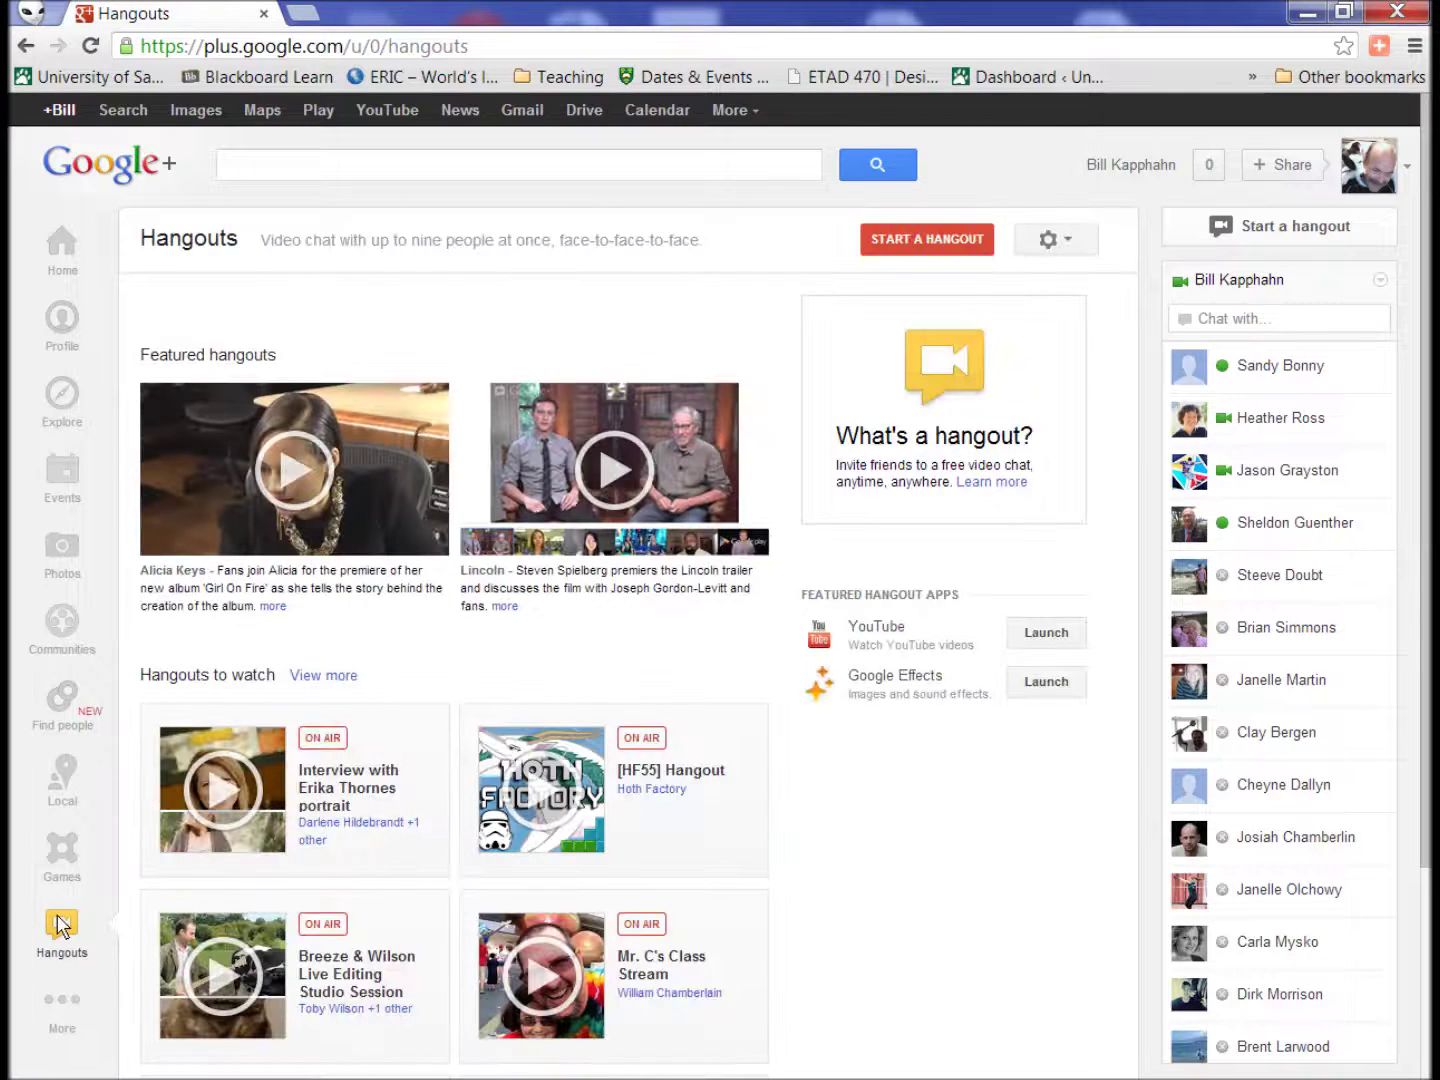
pyautogui.click(1265, 238)
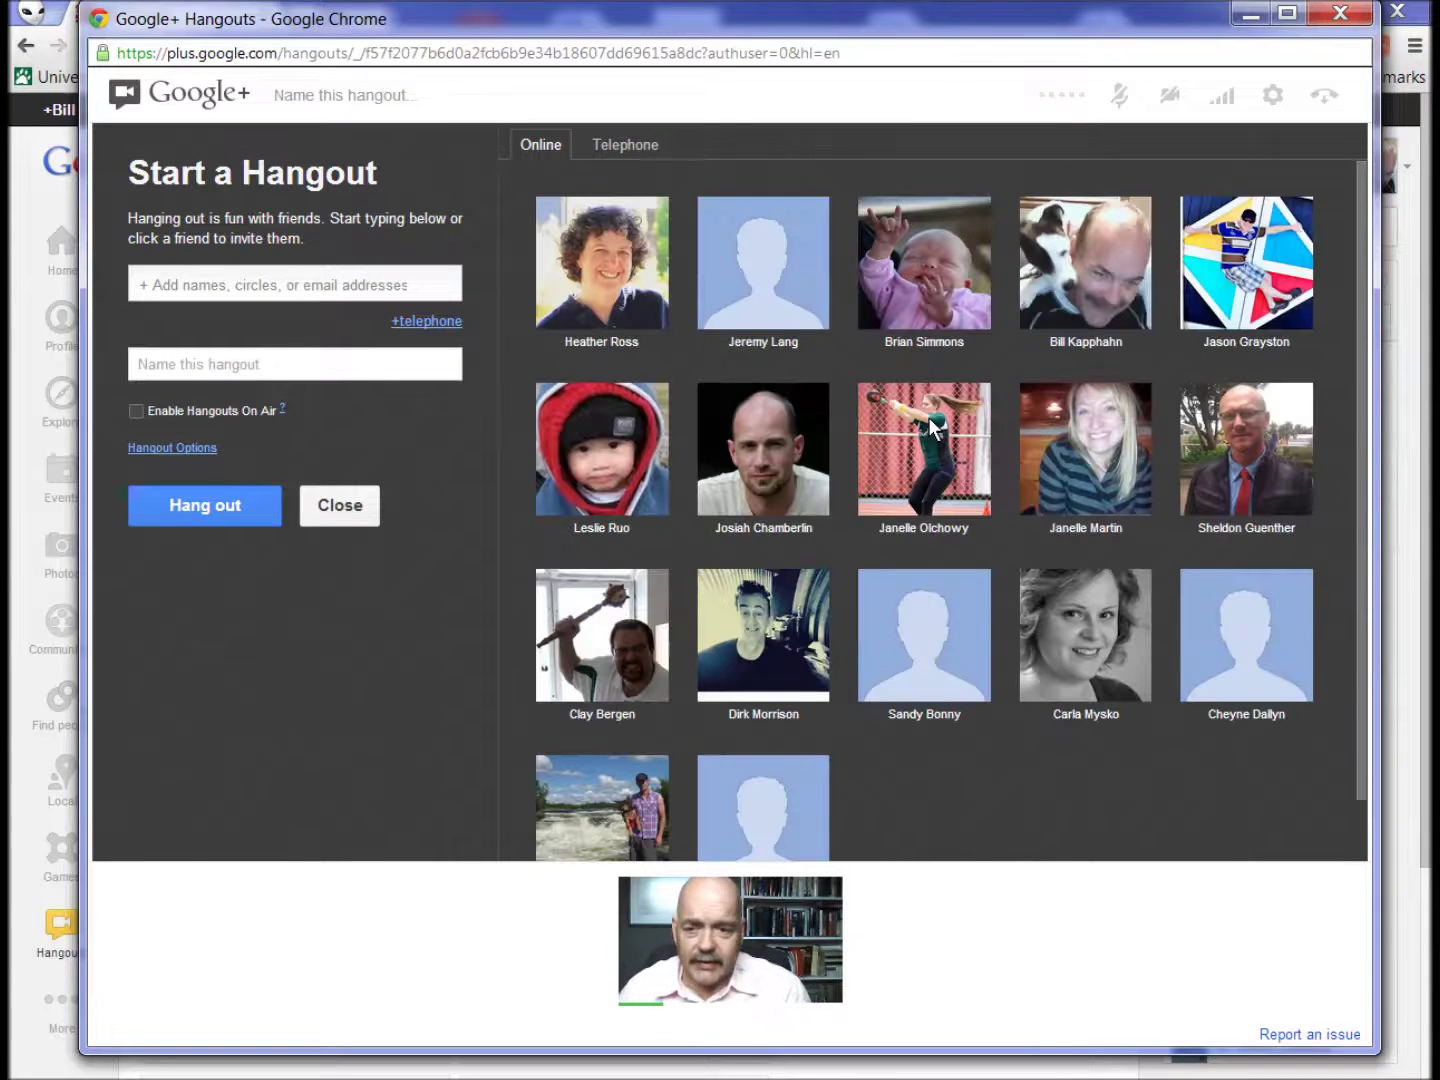
# Name the hangout Demo and browse the circles offered for invitation.
pyautogui.click(298, 370)
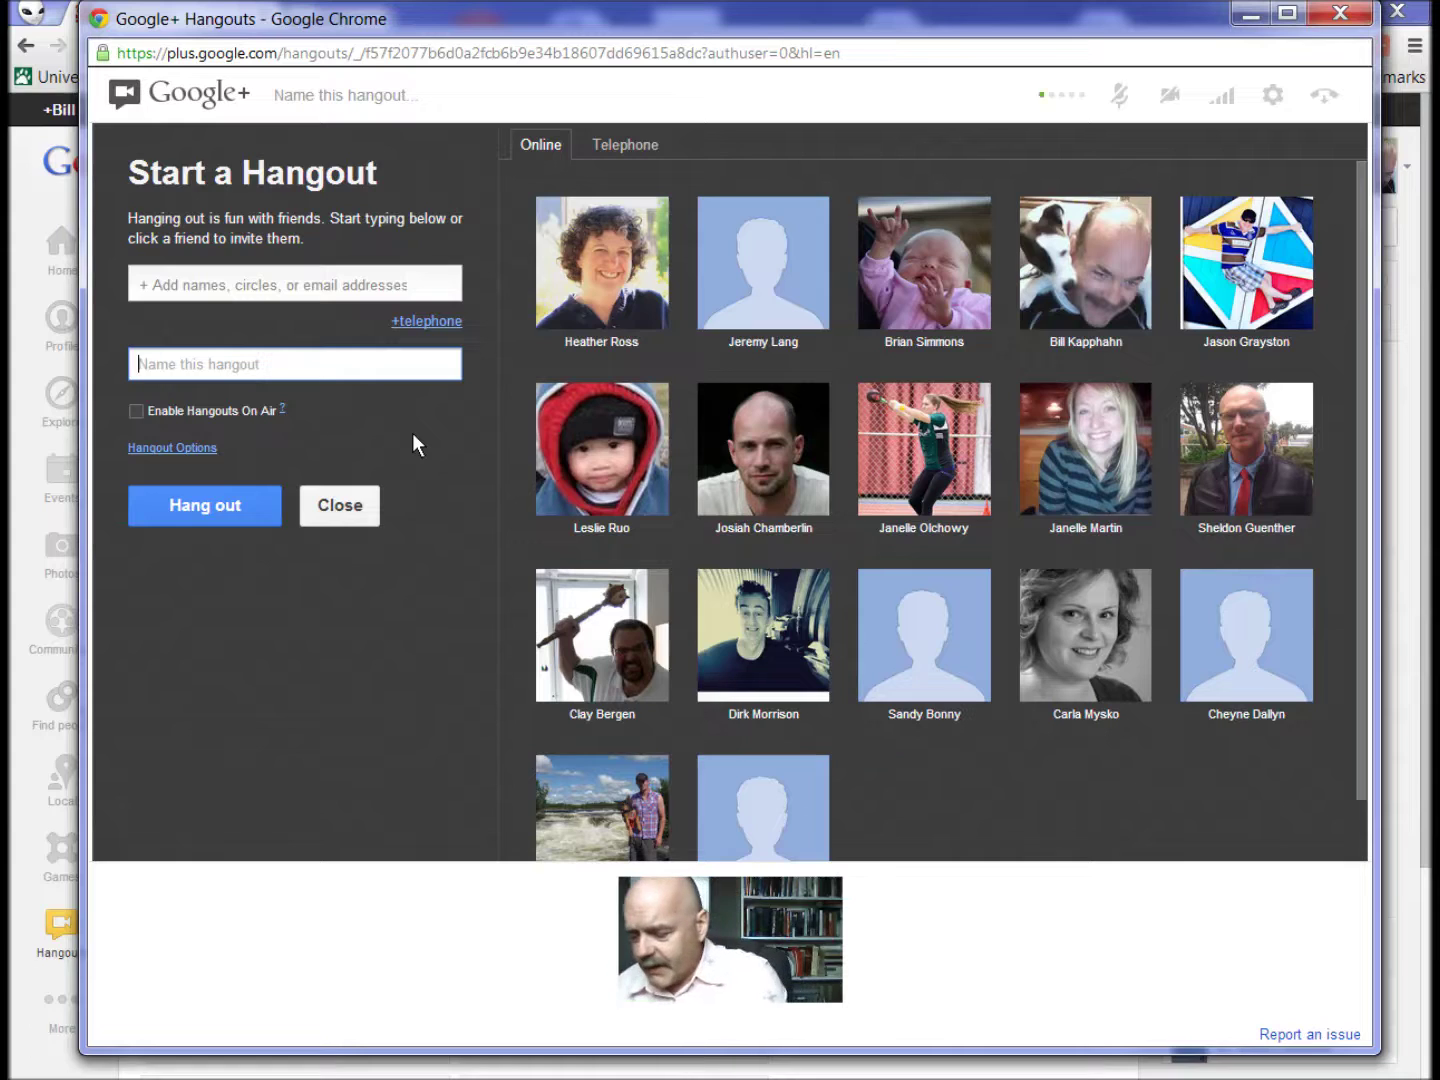
pyautogui.write('Demo')
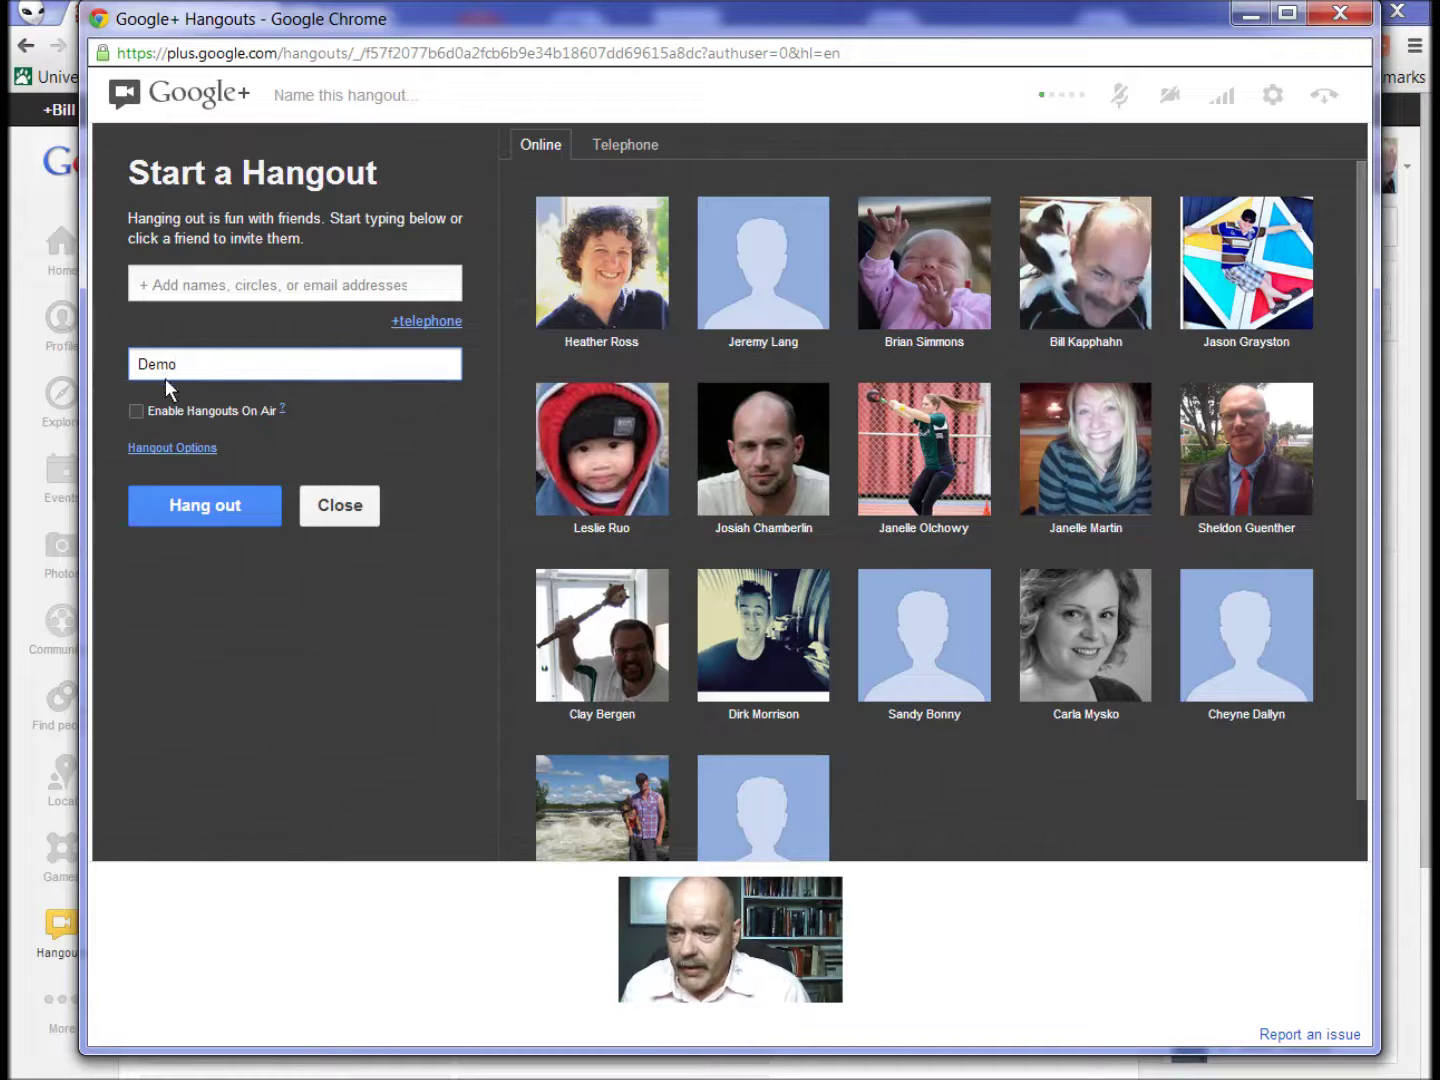
pyautogui.click(205, 283)
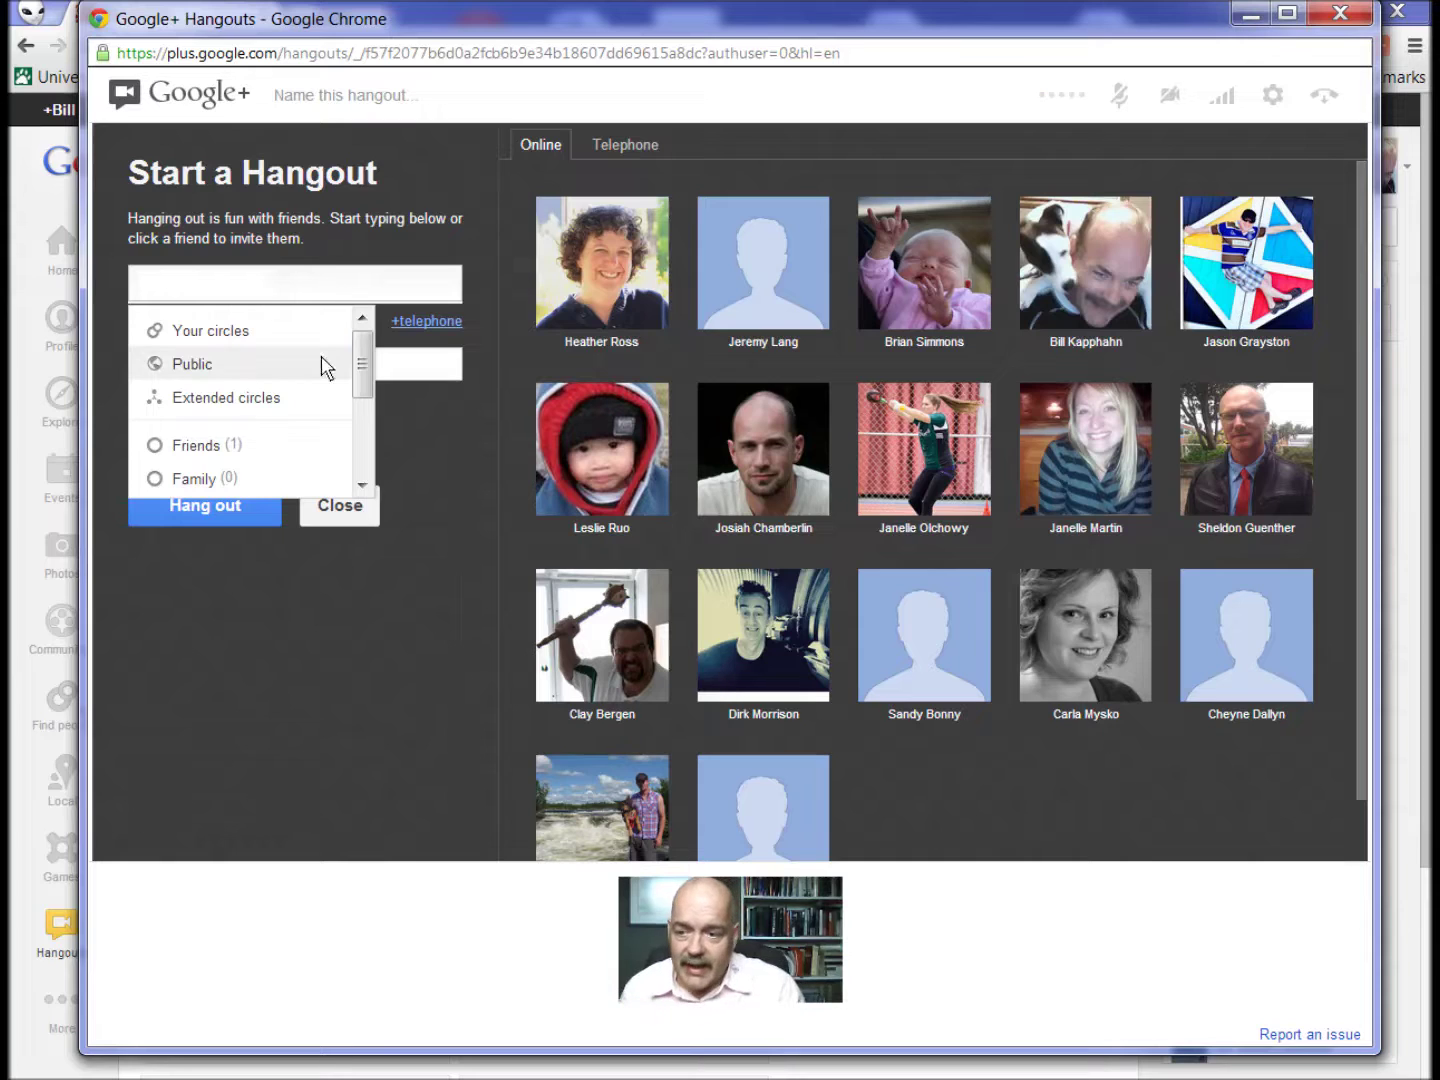
pyautogui.moveTo(365, 364); pyautogui.dragTo(363, 450)
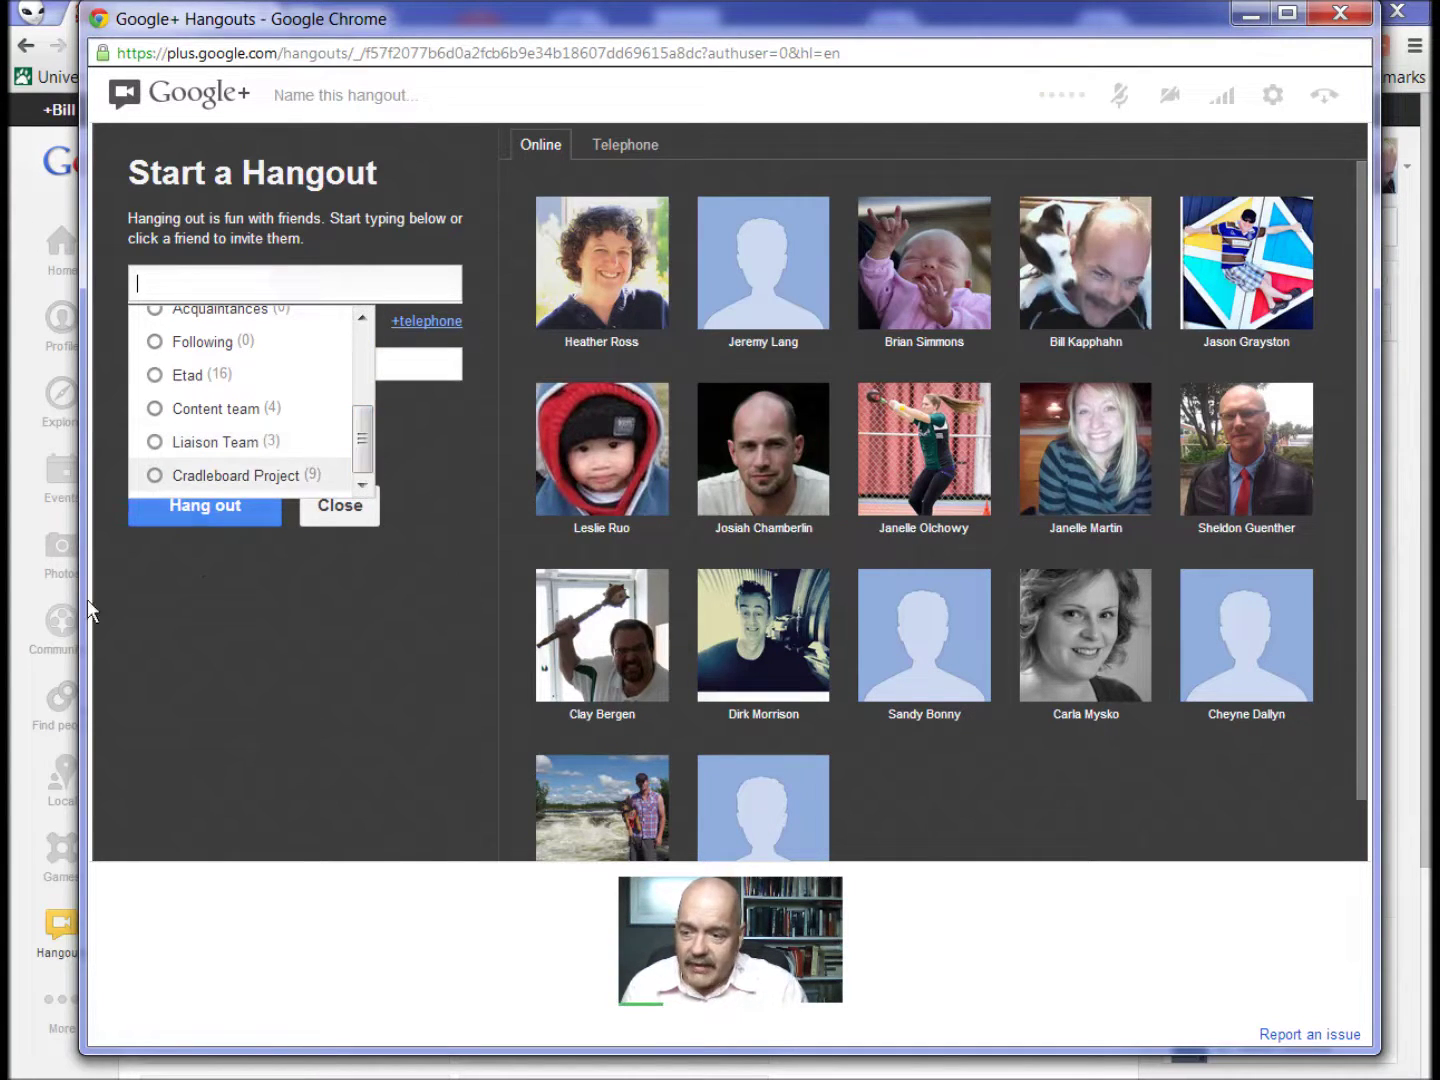
# Look through the Google+ Communities, Profile and Find people pages, including the people suggestions, and return to the hangout setup window.
pyautogui.click(30, 633)
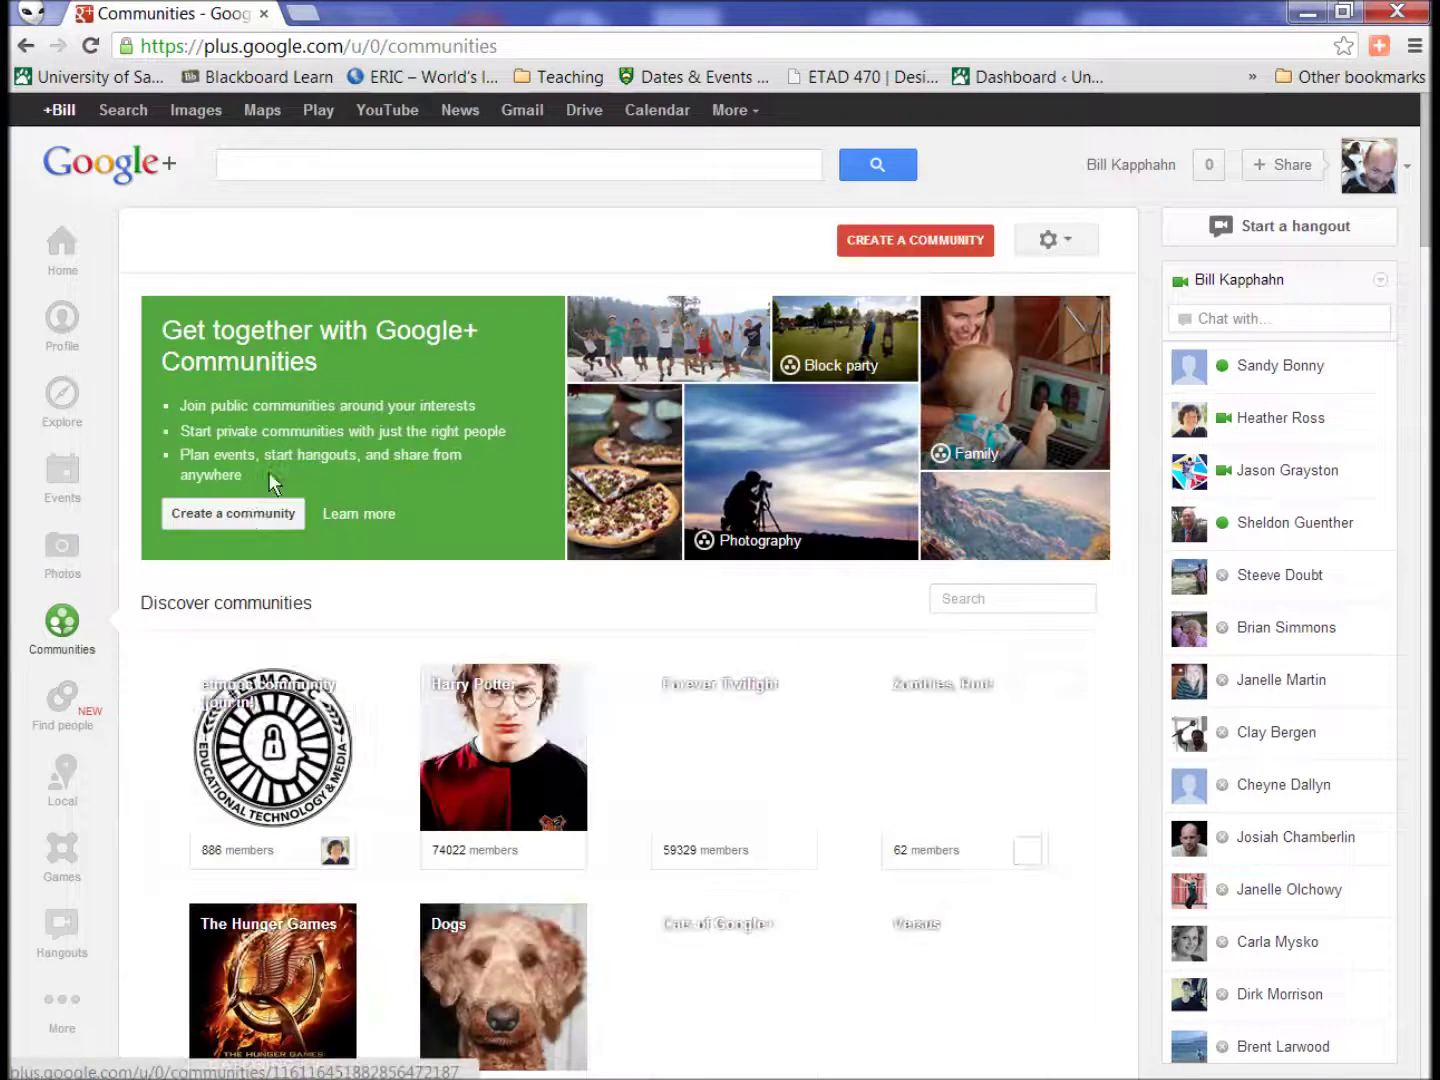
pyautogui.click(52, 332)
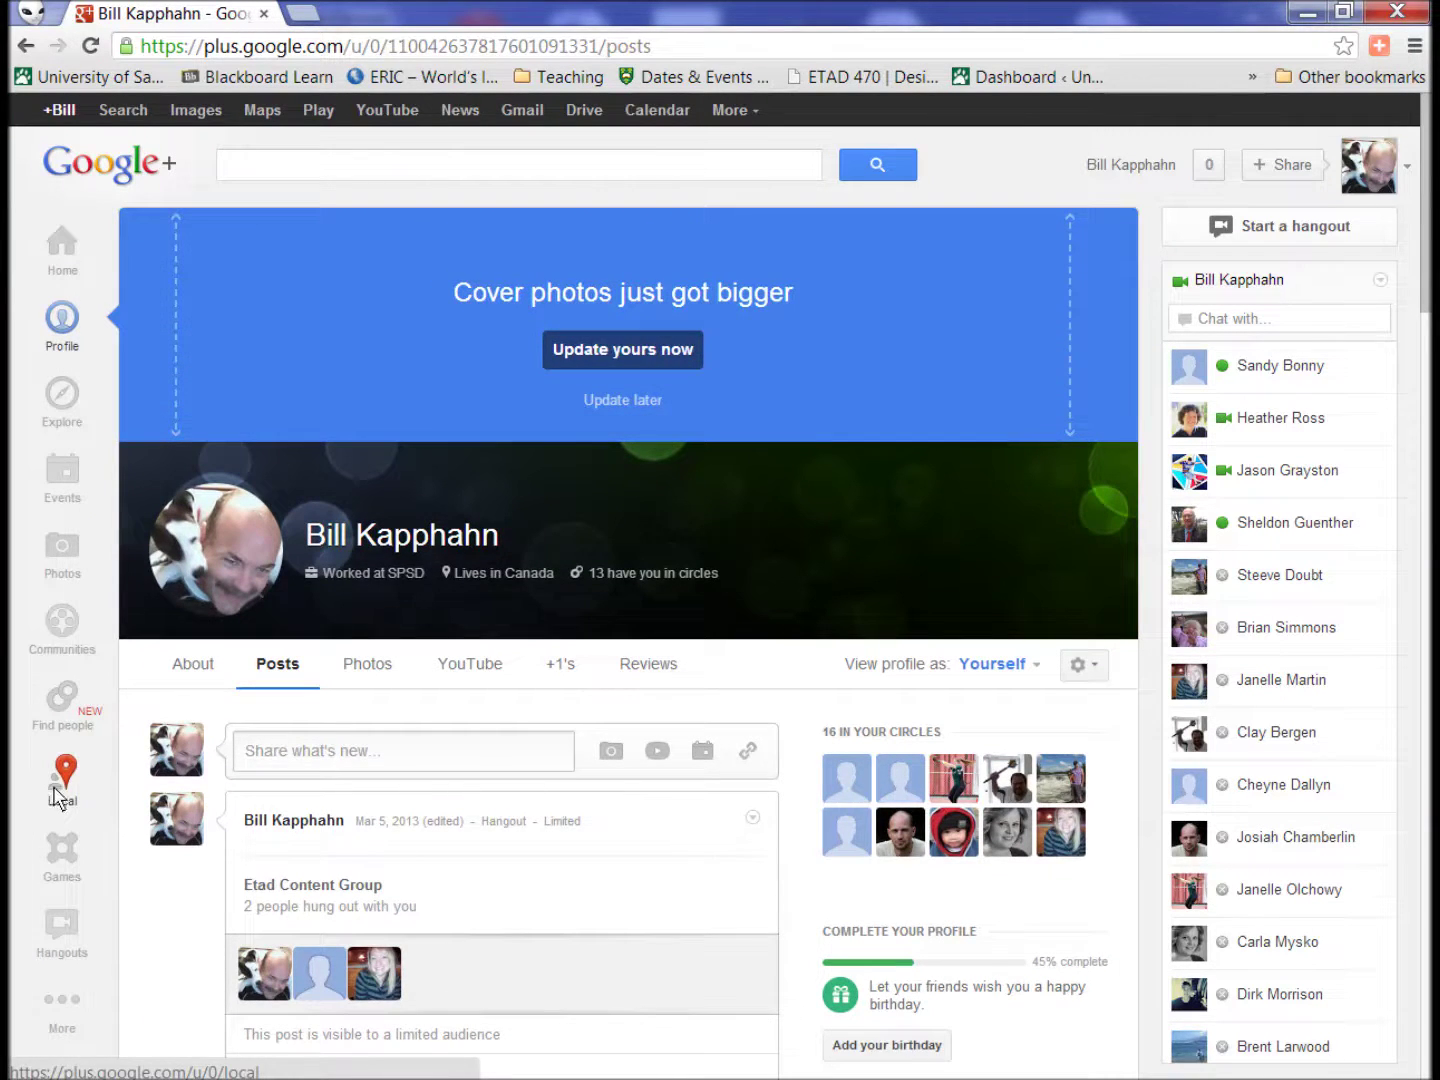
pyautogui.click(64, 718)
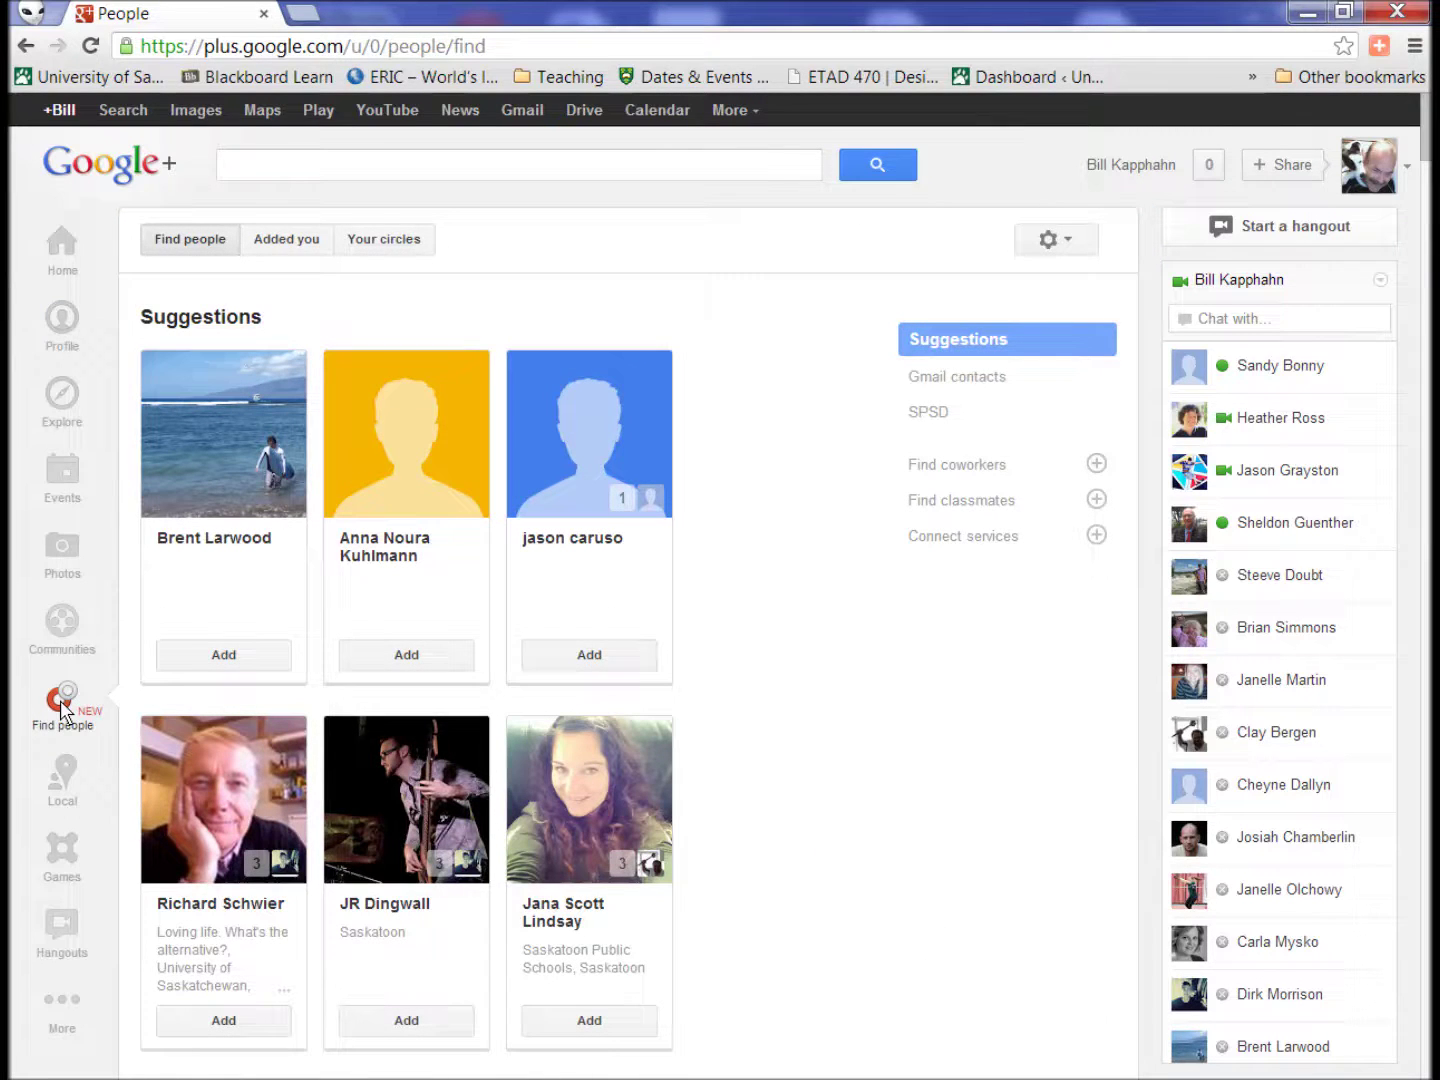
pyautogui.scroll(-6, 980, 820)
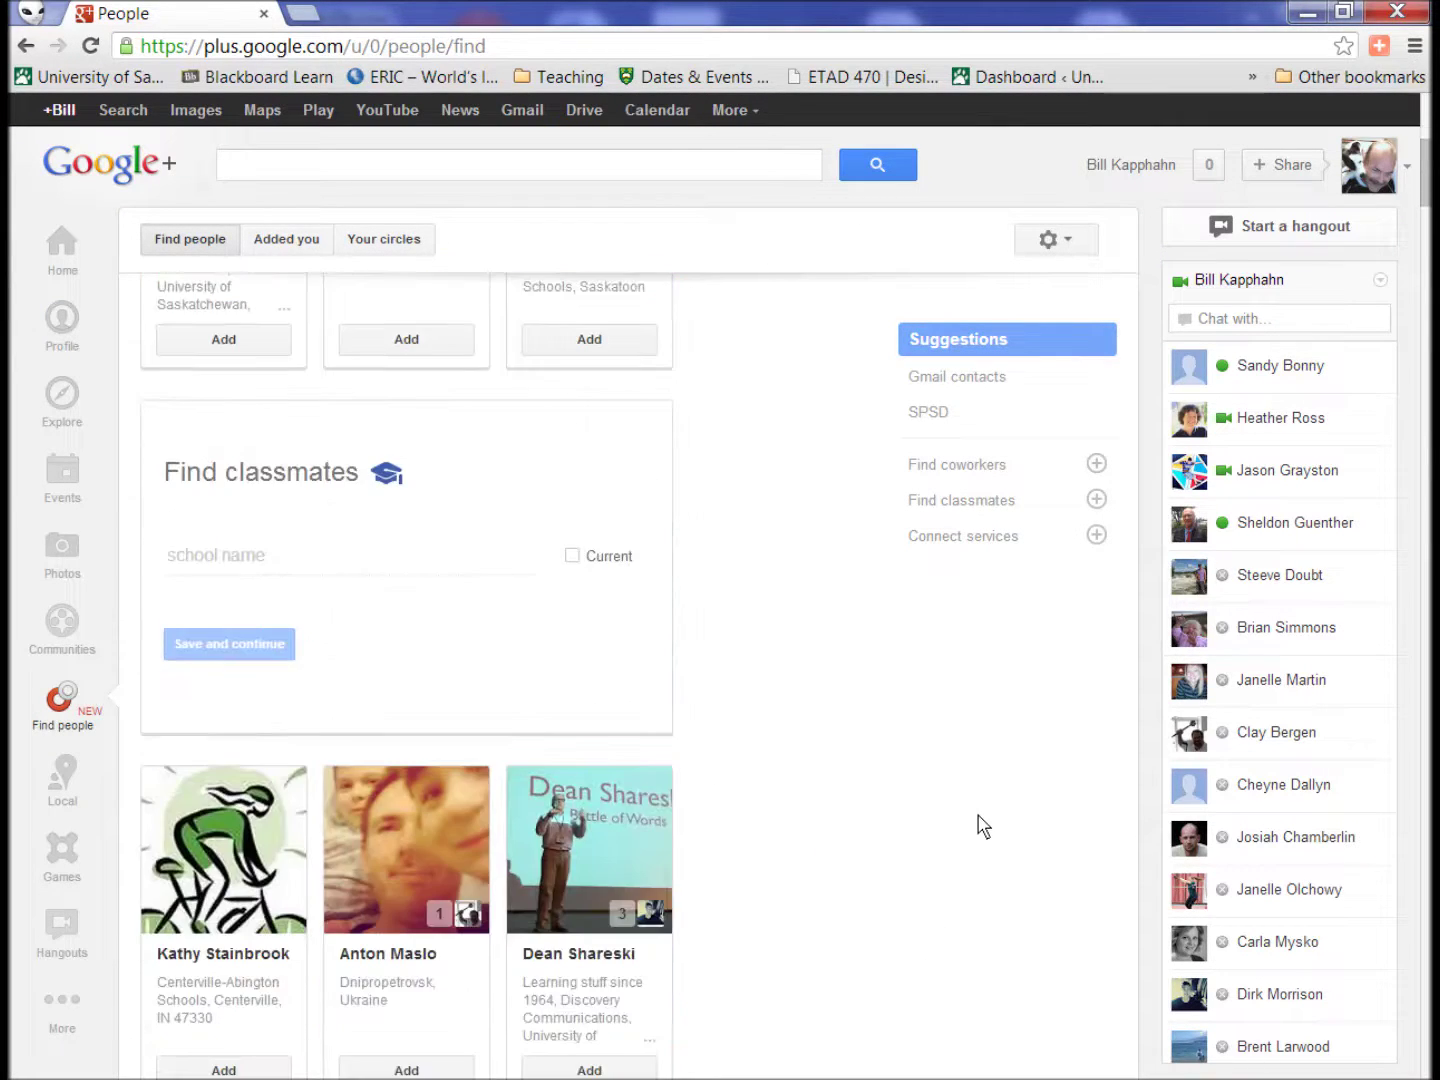
pyautogui.scroll(-4, 979, 829)
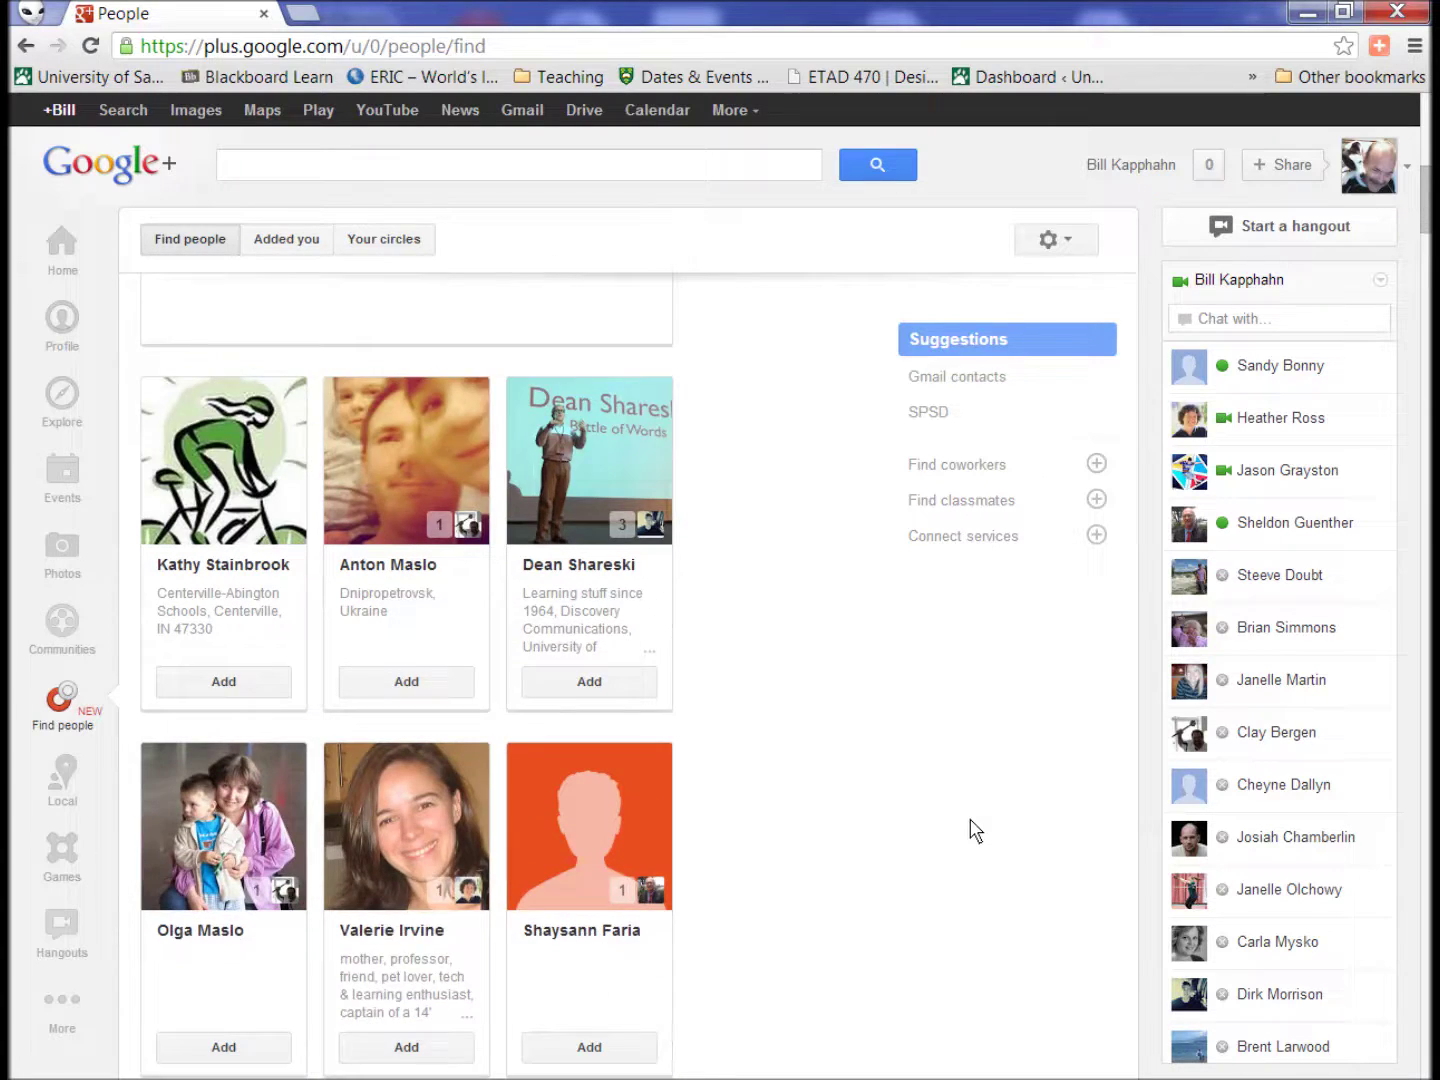
pyautogui.scroll(-5, 975, 831)
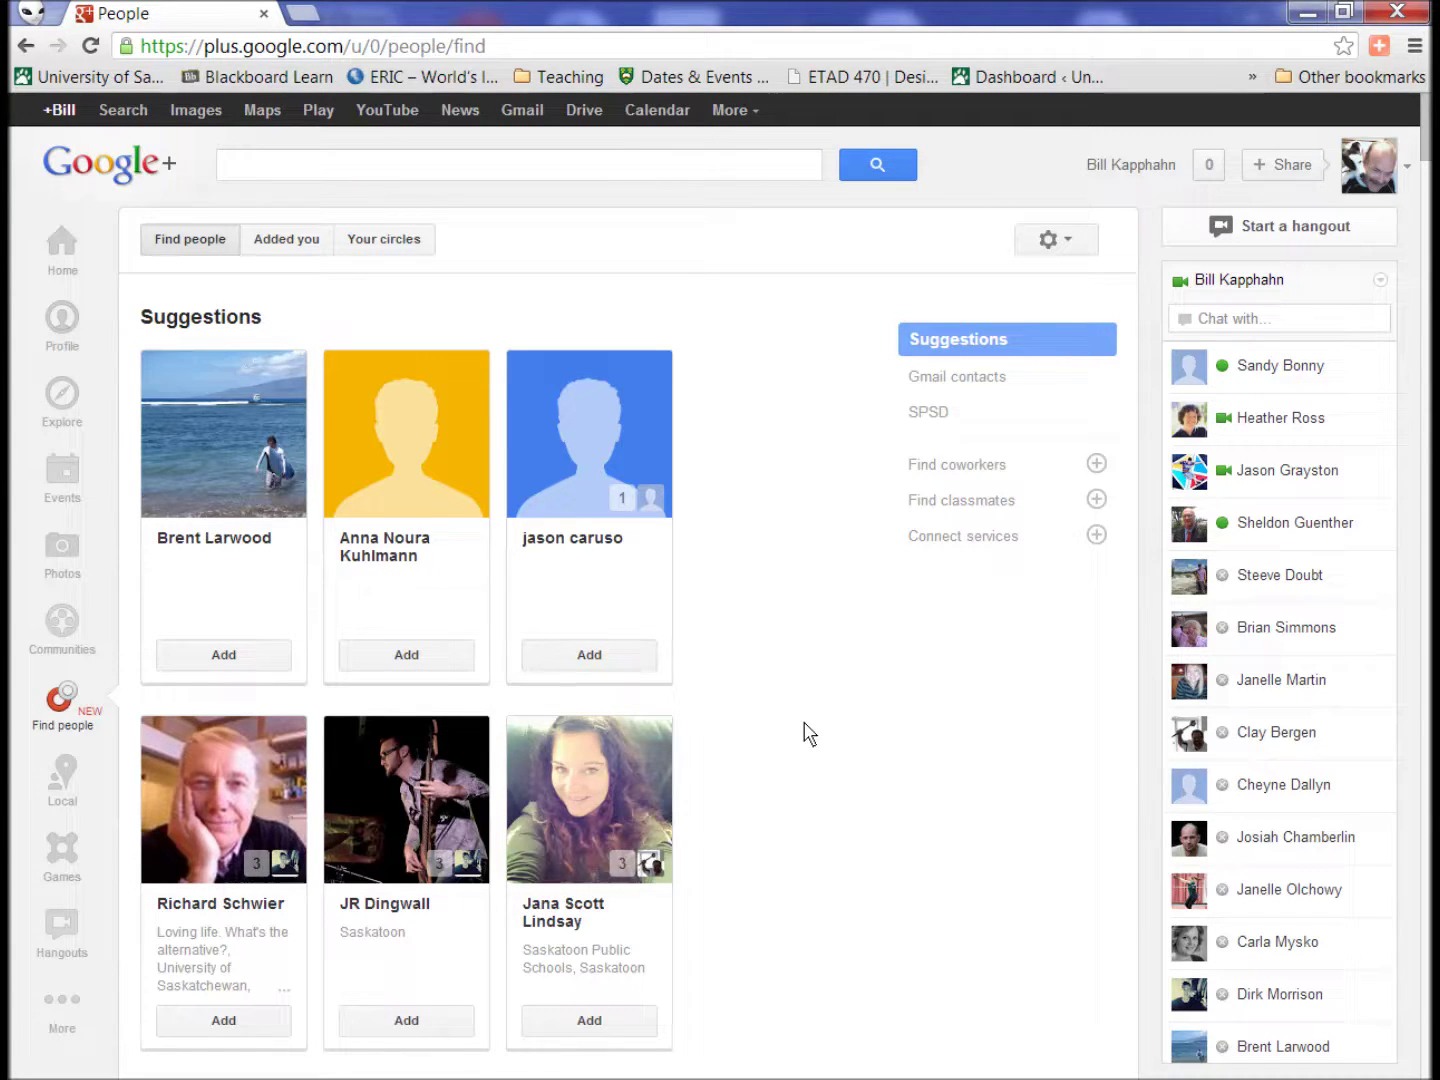
pyautogui.moveTo(436, 1079)
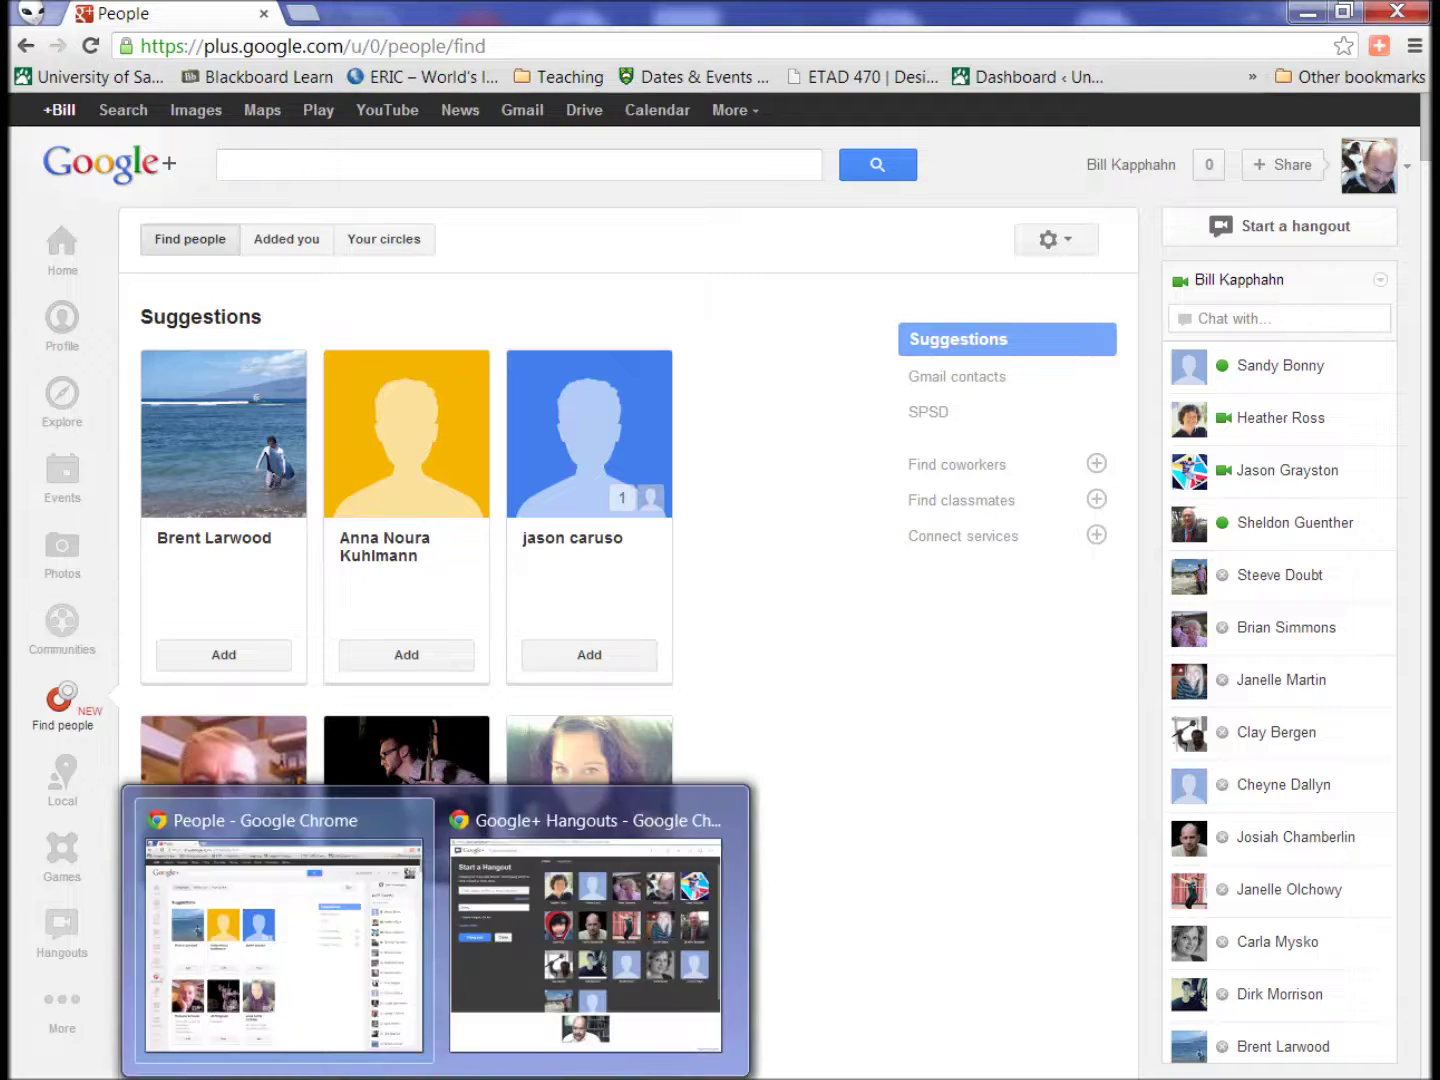
pyautogui.click(579, 1021)
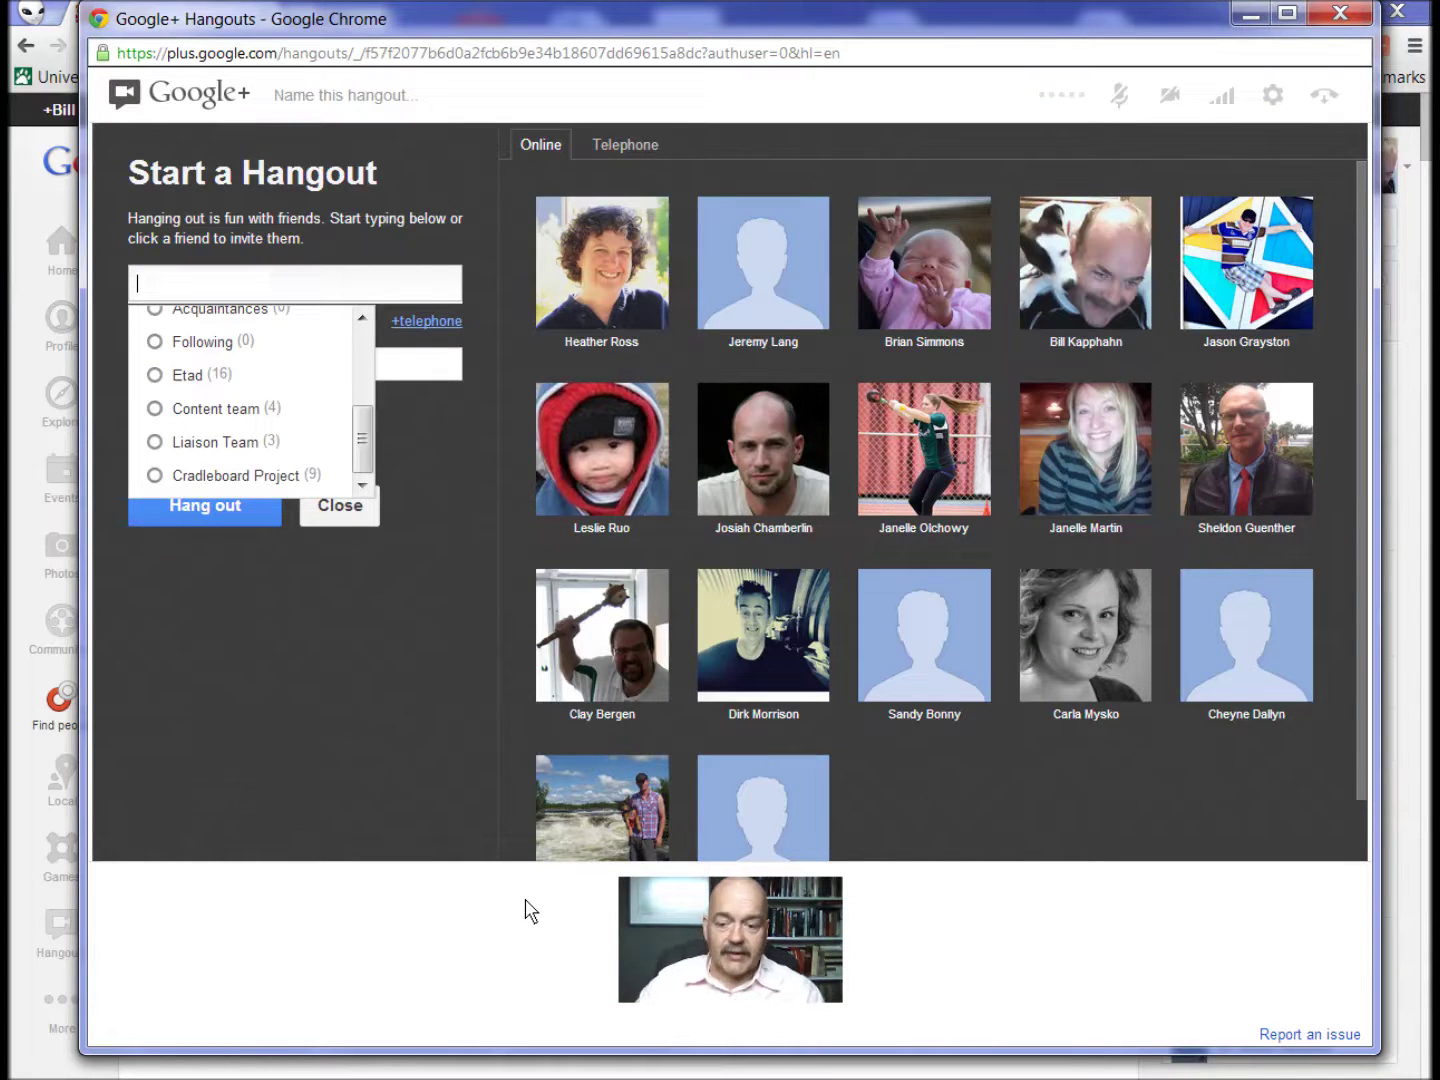
# Try inviting the Content team circle and a single online contact to the hangout, removing each invitee again.
pyautogui.moveTo(363, 463)
pyautogui.mouseDown()
pyautogui.moveTo(363, 386)
pyautogui.moveTo(368, 481)
pyautogui.mouseUp()
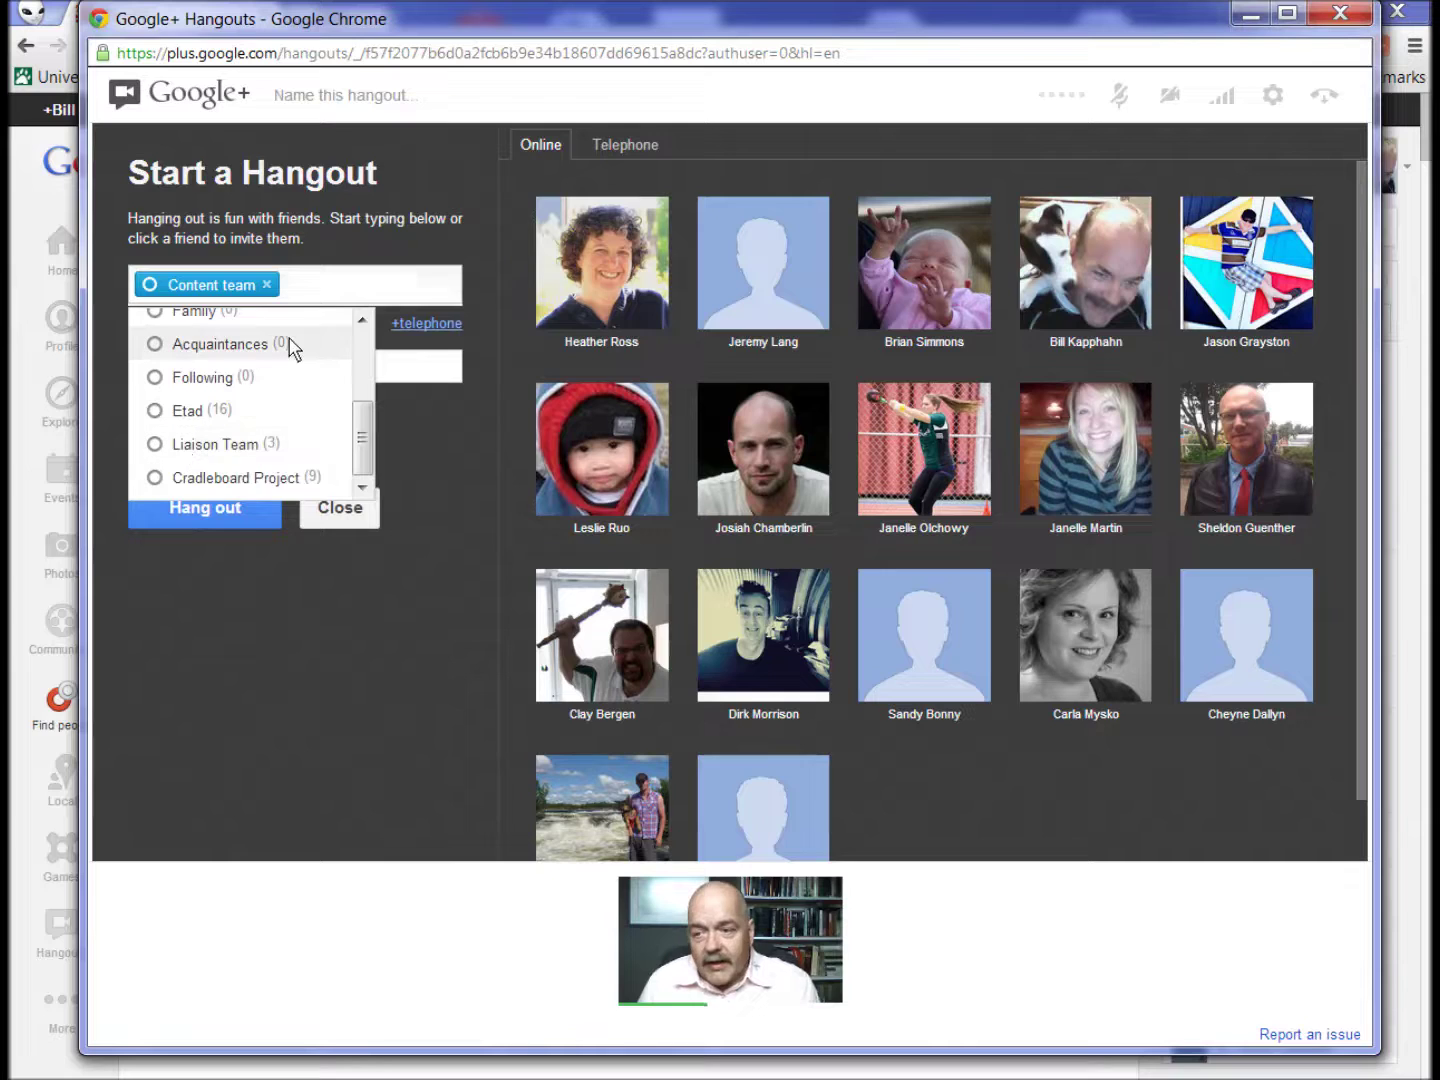
pyautogui.scroll(1, 289, 343)
pyautogui.moveTo(207, 290)
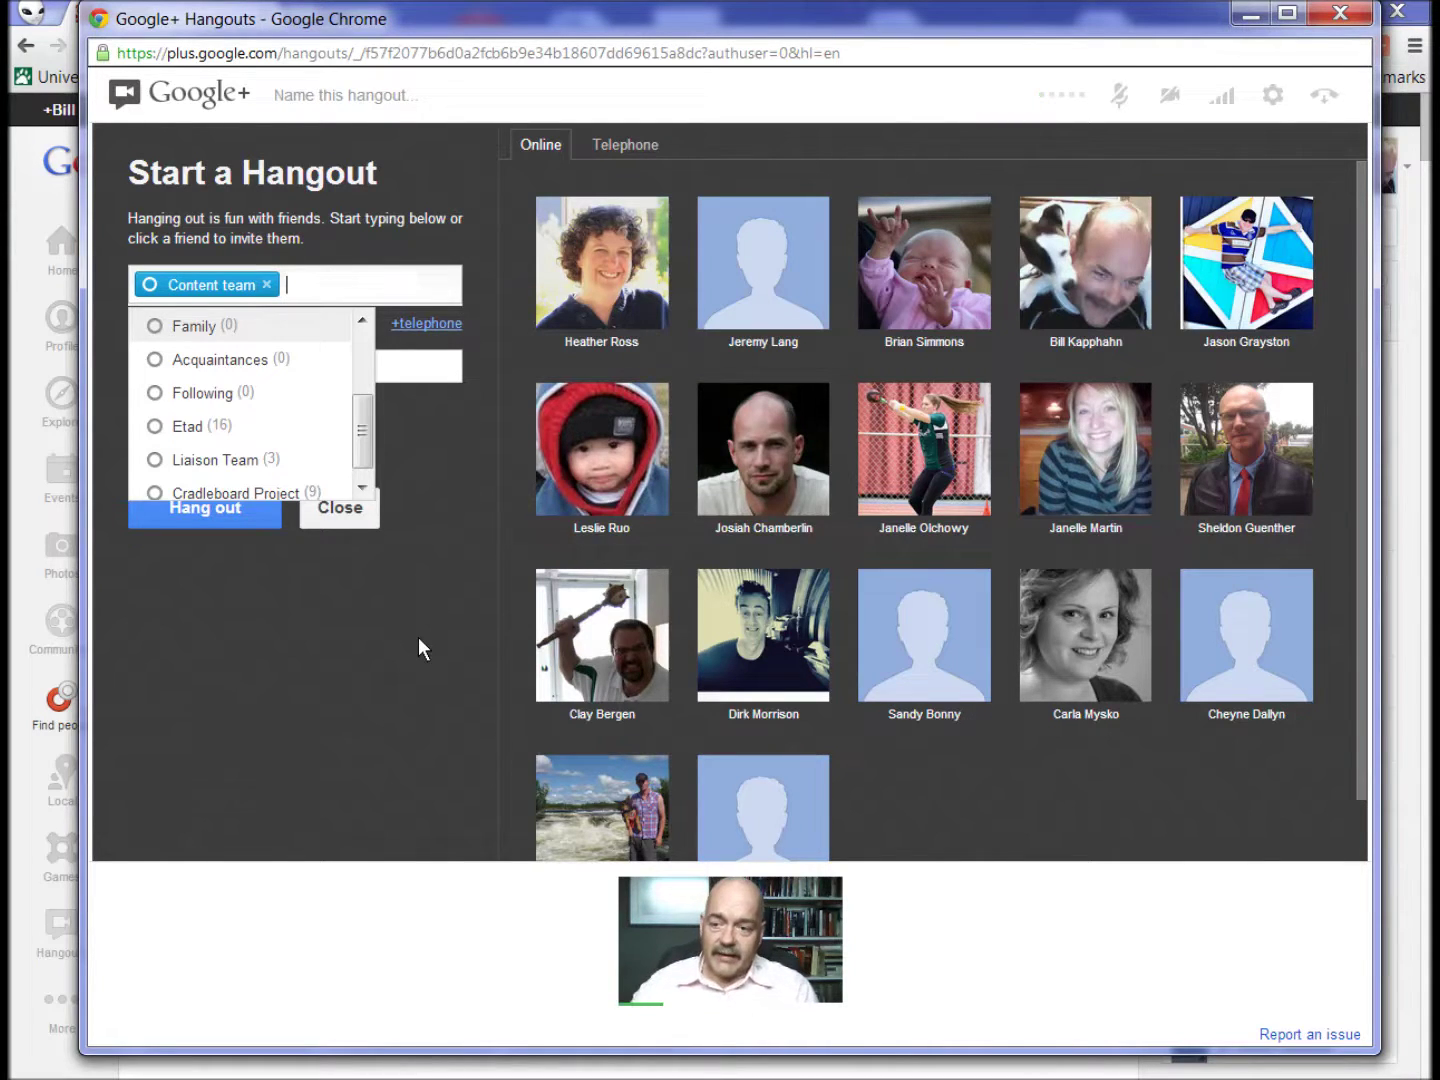
pyautogui.click(267, 287)
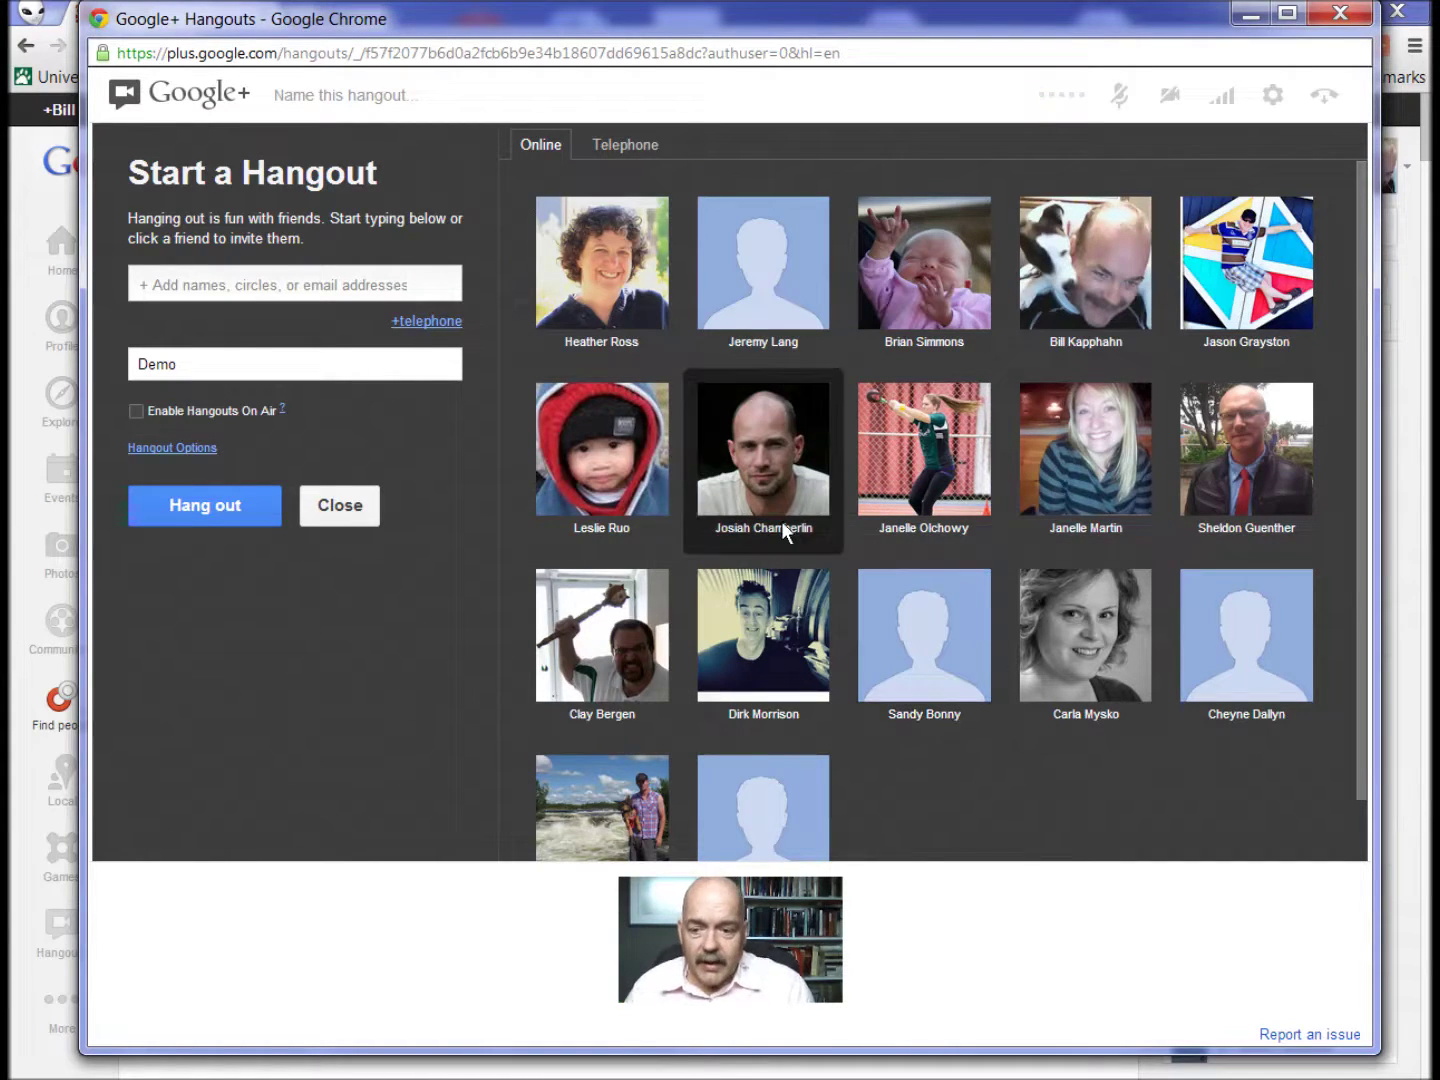
pyautogui.click(612, 456)
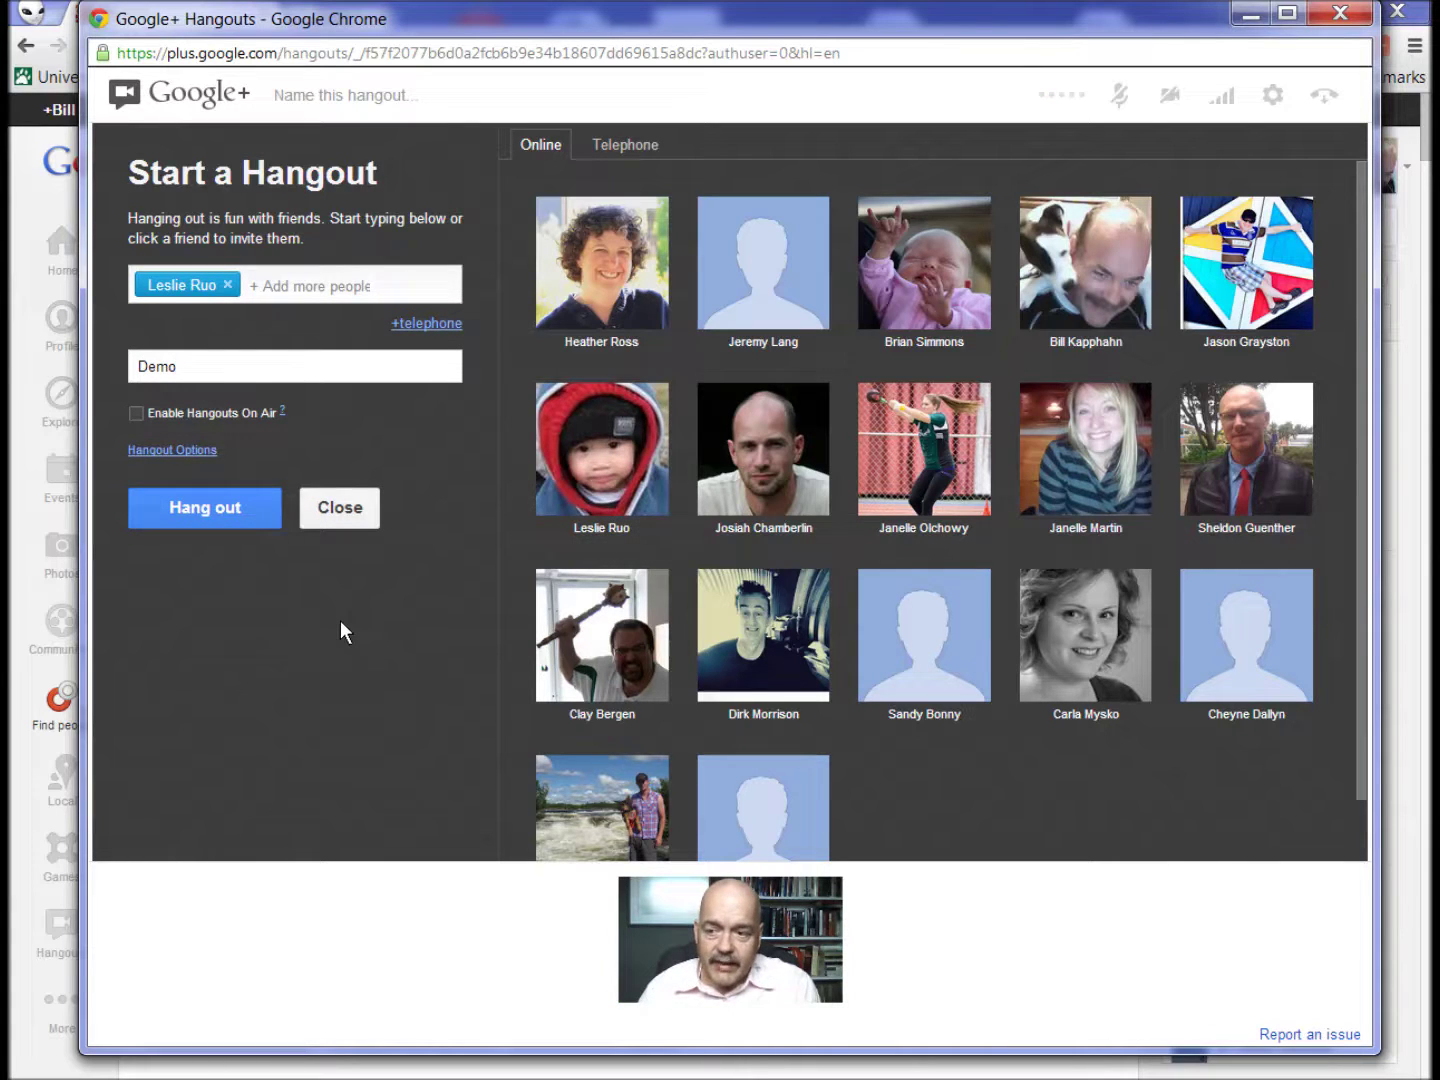
pyautogui.click(229, 284)
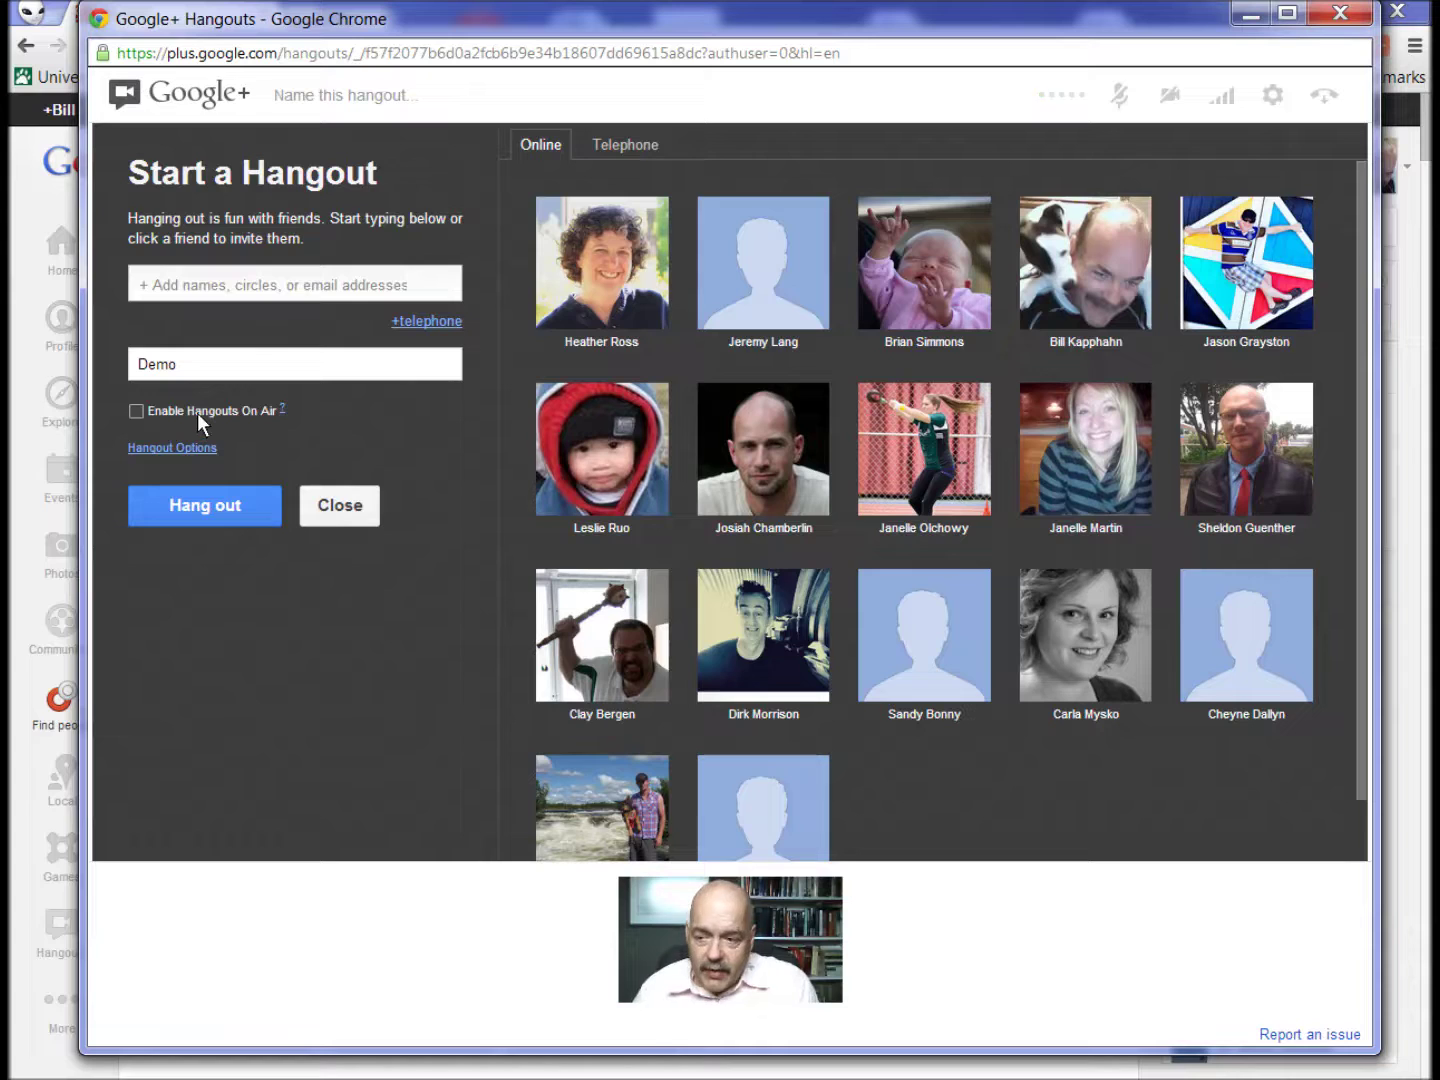
# Try the Hangouts On Air option for the hangout and switch it off again.
pyautogui.click(136, 411)
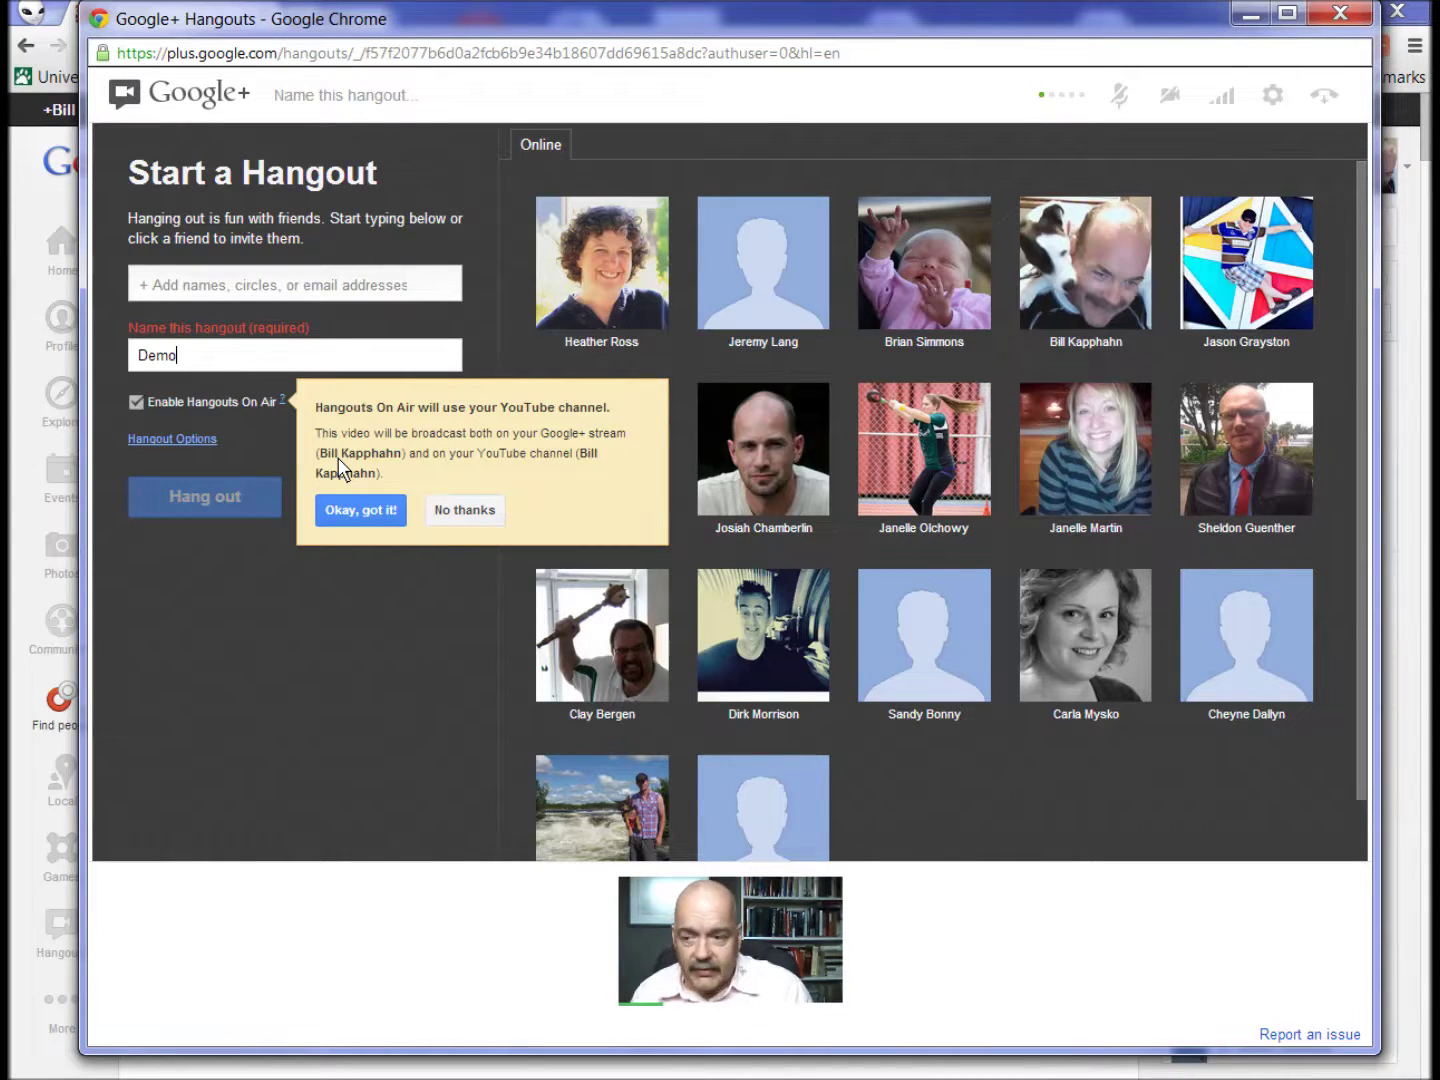
pyautogui.click(132, 401)
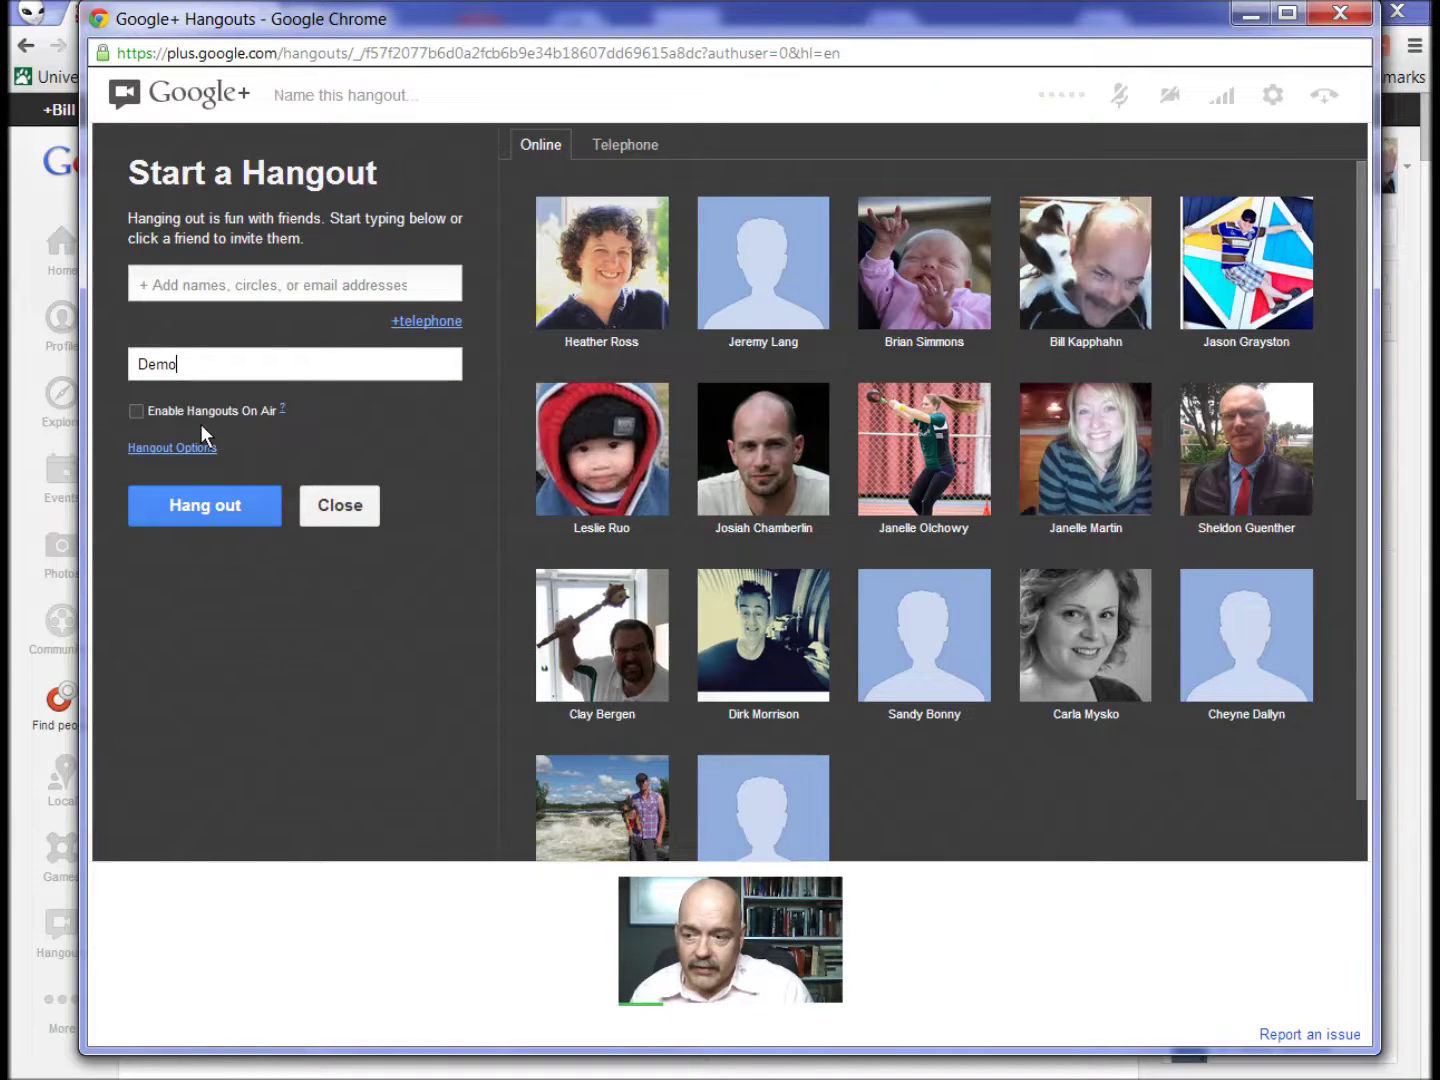
# Start the Demo hangout without invitees and turn off the camera.
pyautogui.click(216, 510)
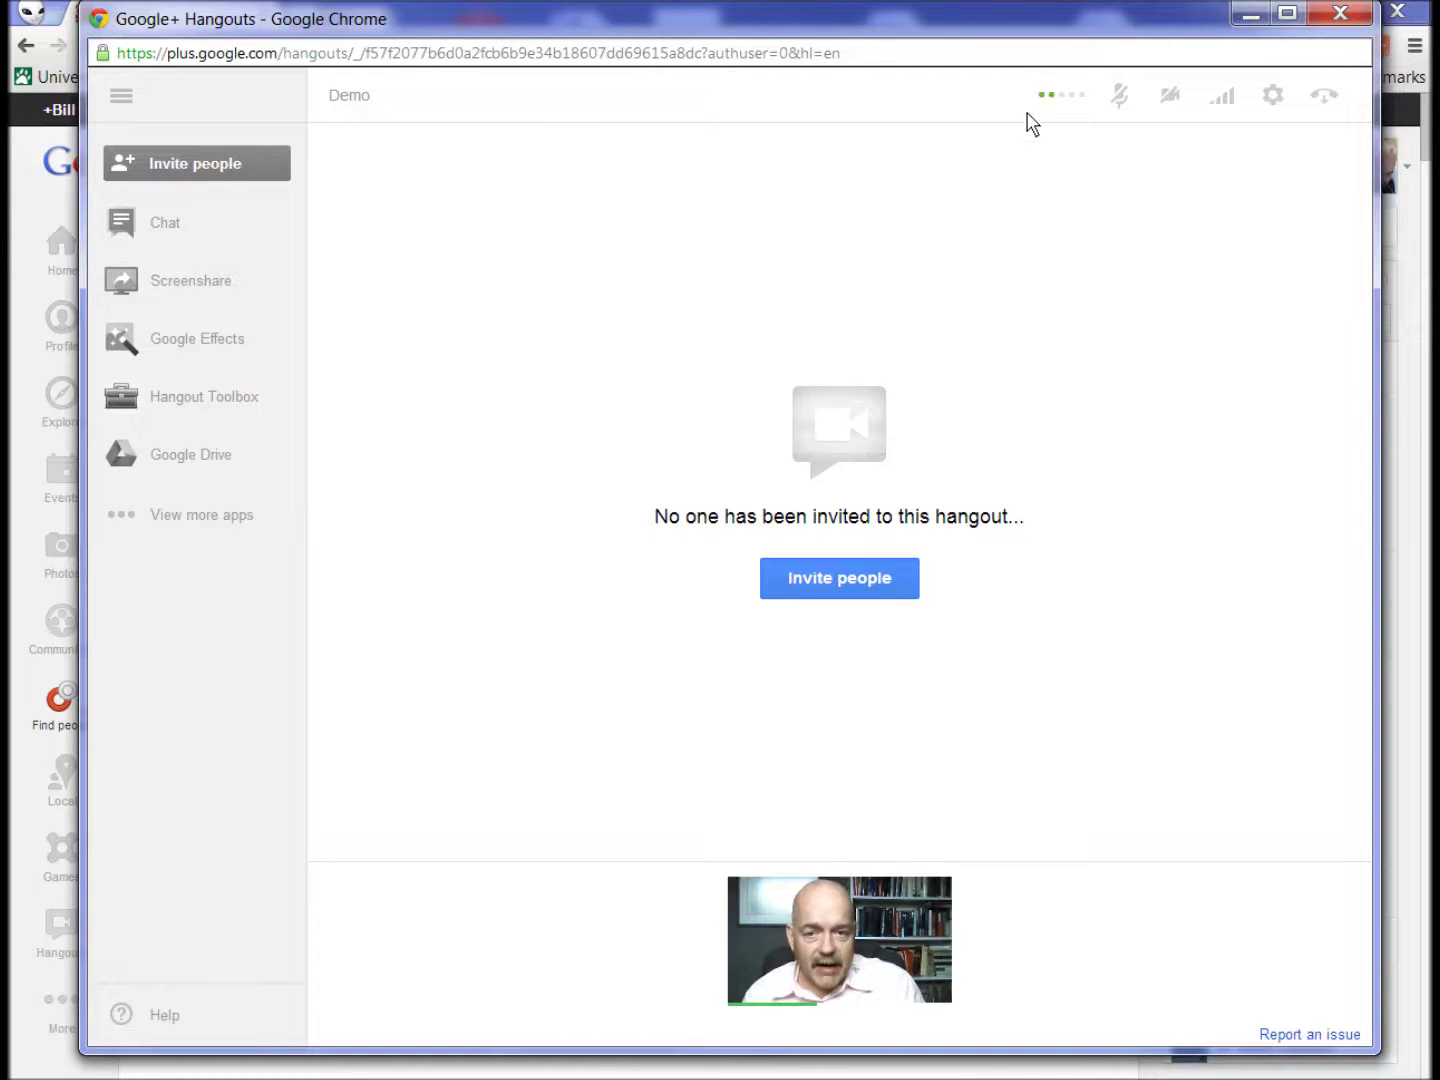
pyautogui.click(1170, 97)
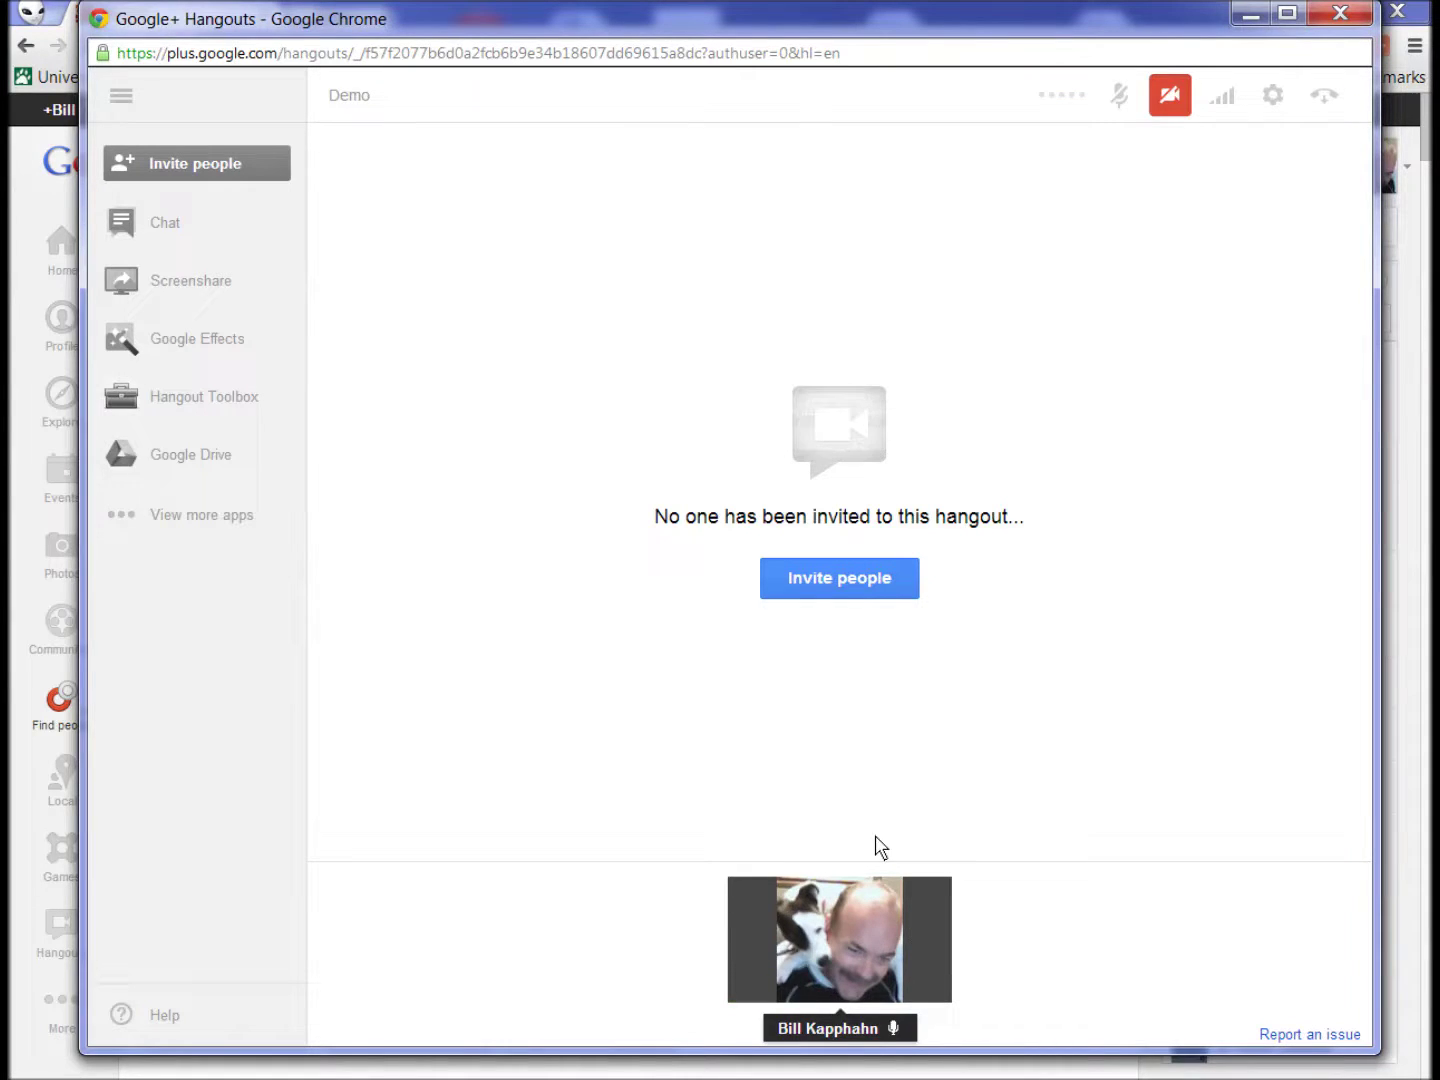
# Show the own participant feed in the hangout's main view and turn the camera back on.
pyautogui.click(841, 930)
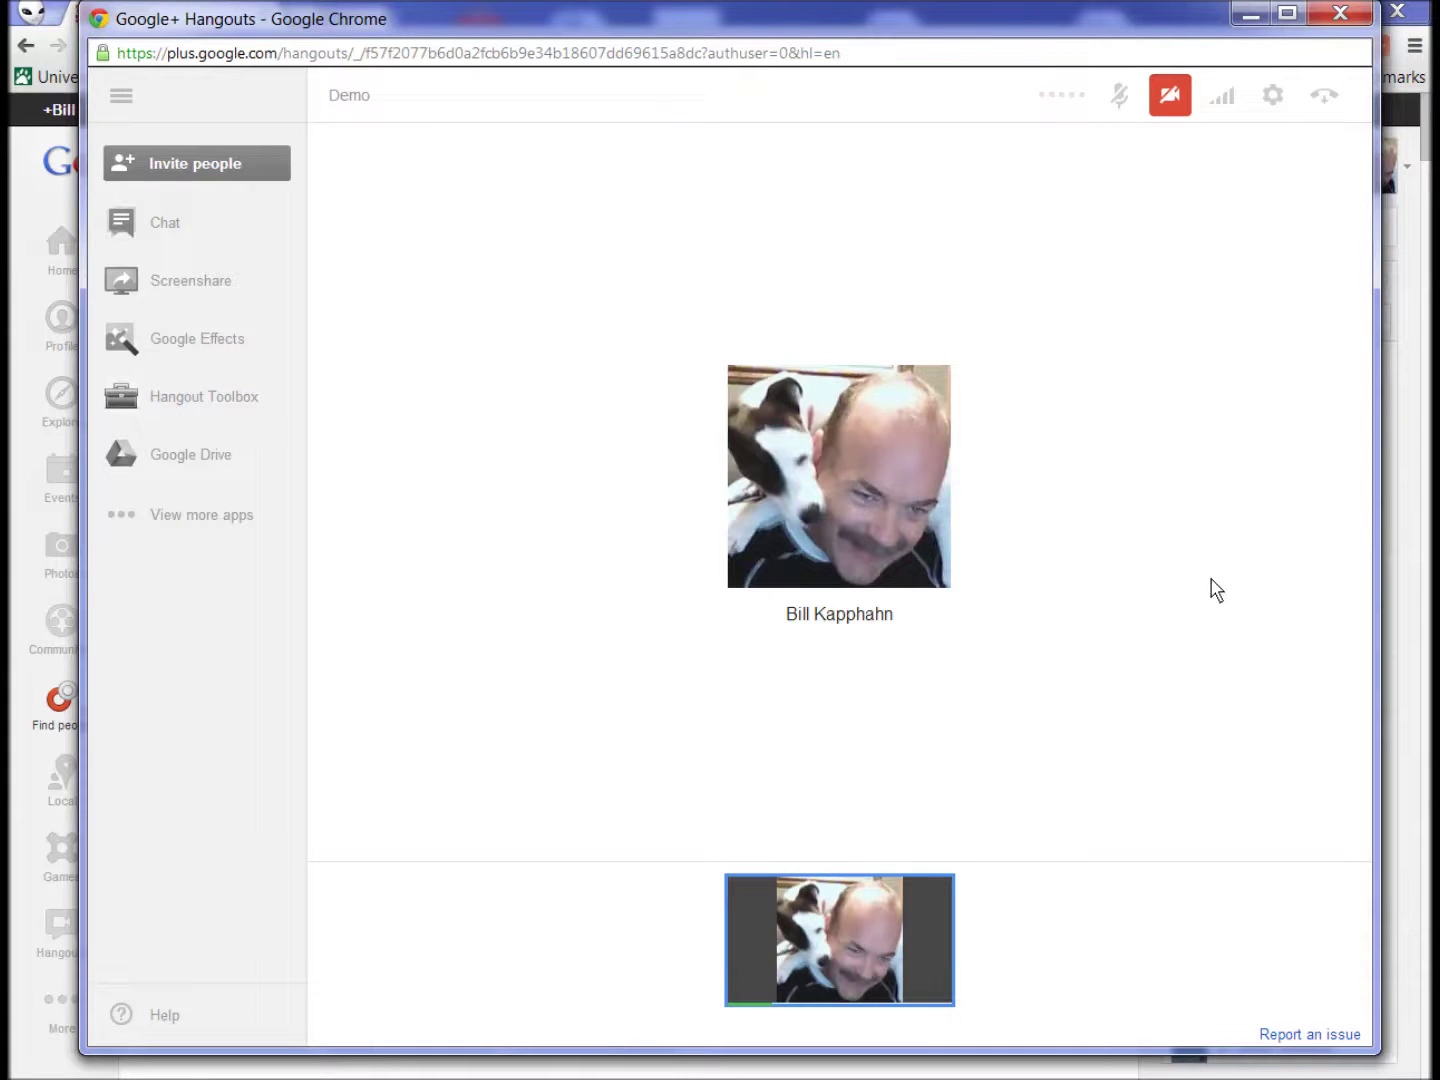
pyautogui.click(1183, 110)
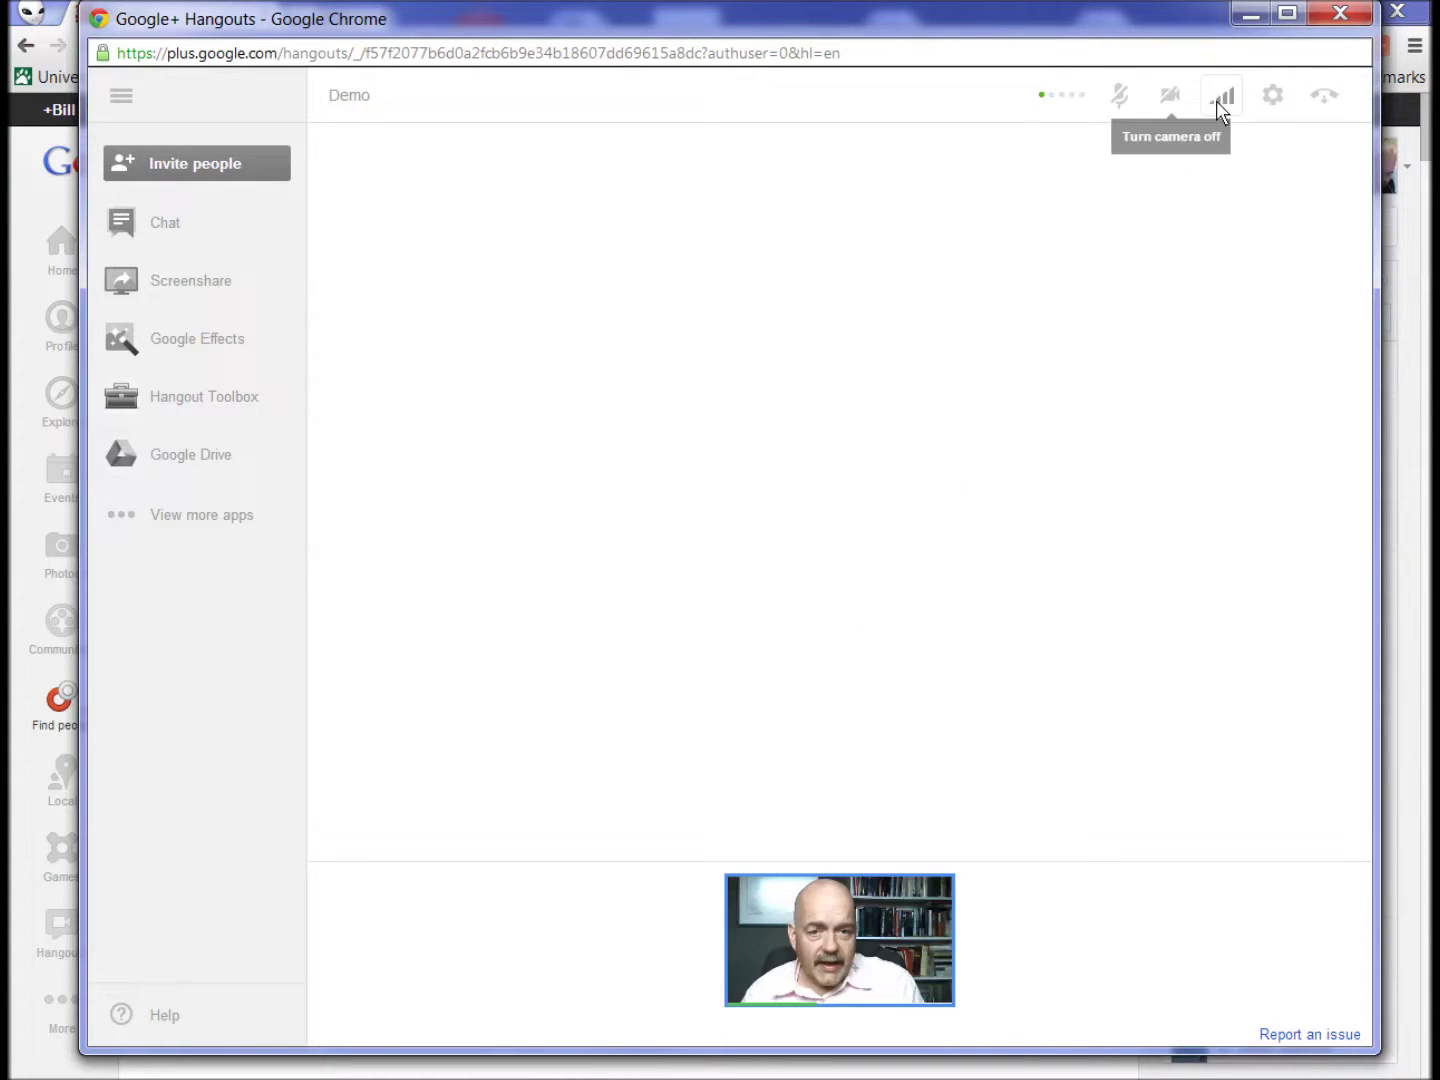
# Look at the bandwidth usage control and the camera, microphone and speaker settings, leaving both without changes.
pyautogui.click(1222, 98)
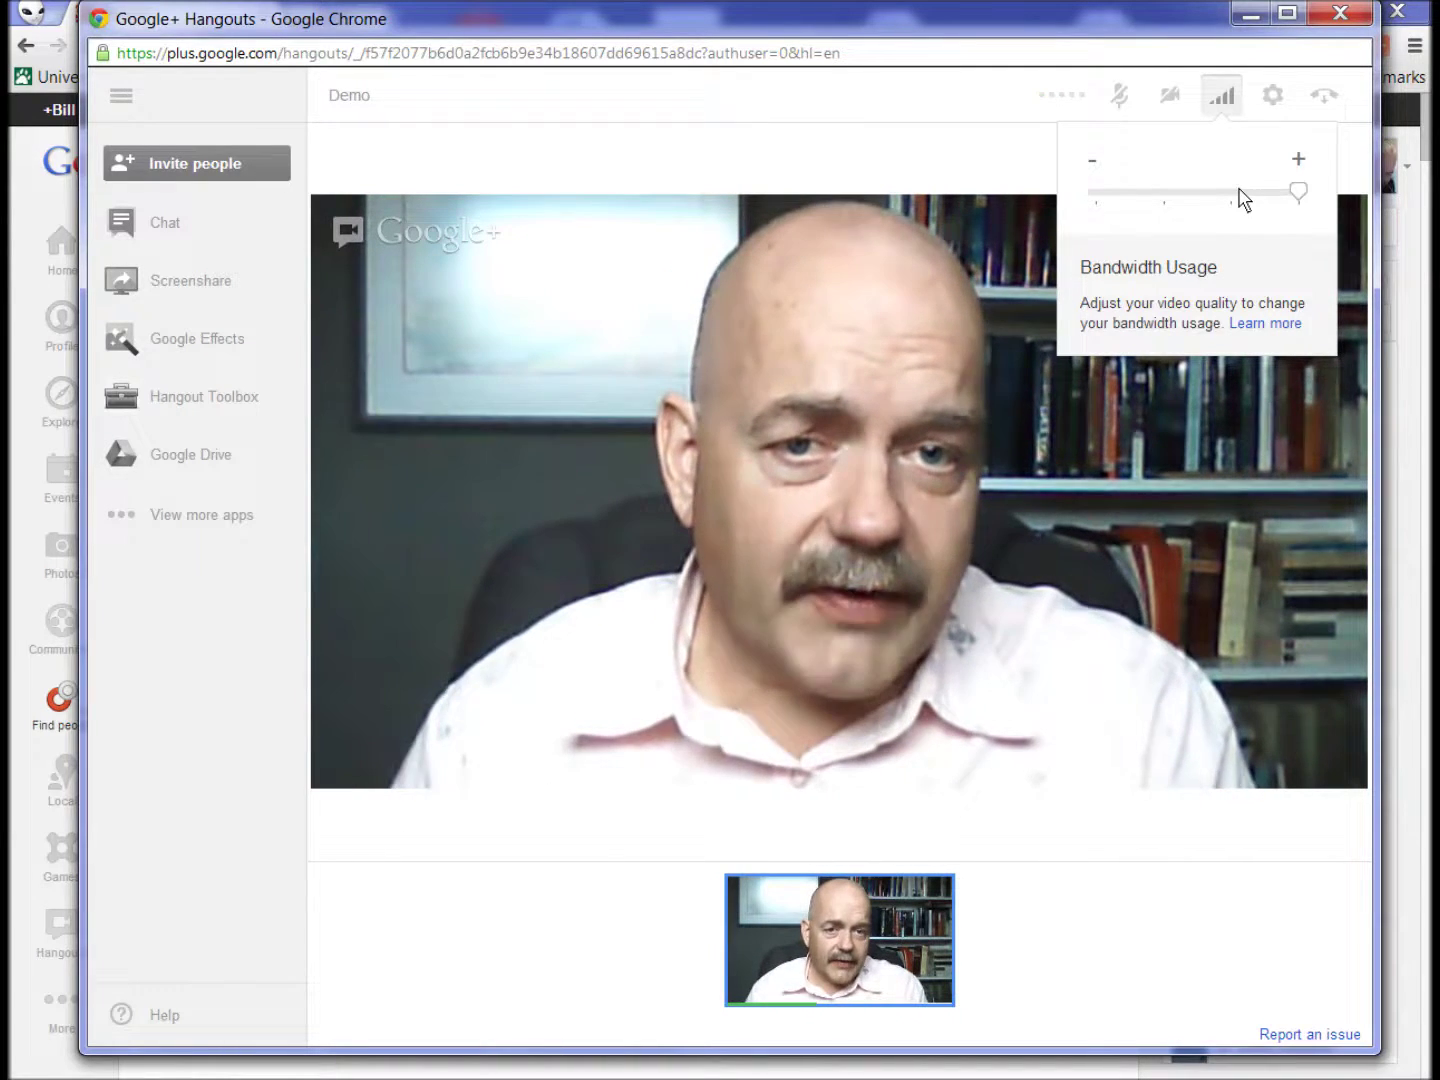
pyautogui.click(1236, 101)
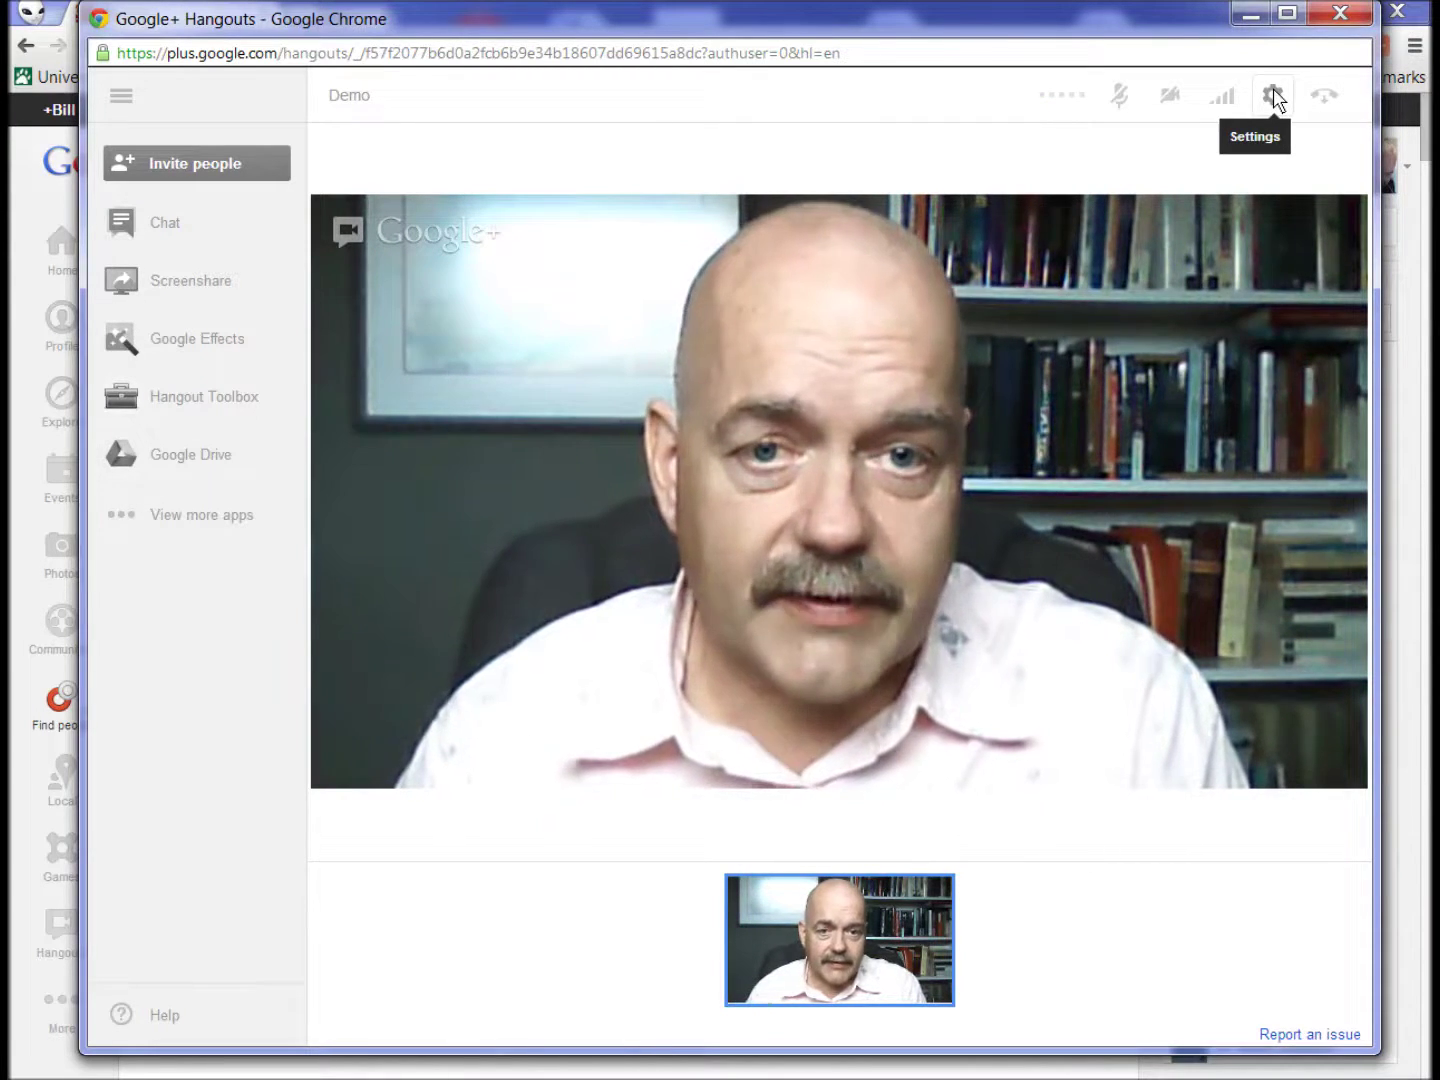
pyautogui.click(1274, 93)
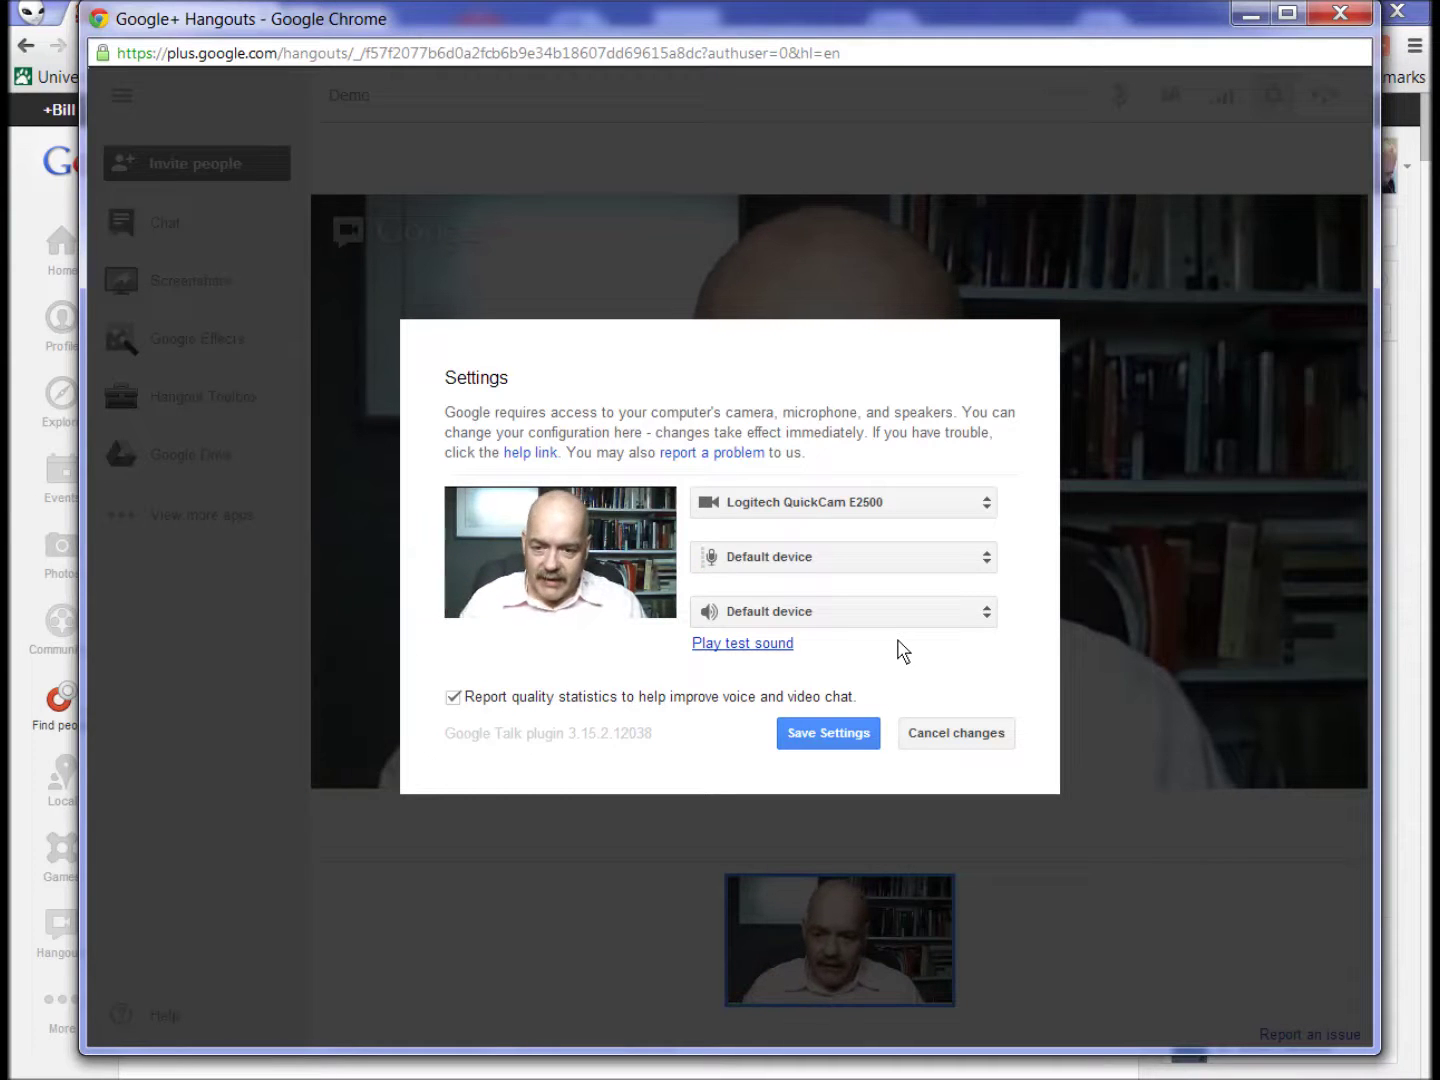
pyautogui.click(938, 738)
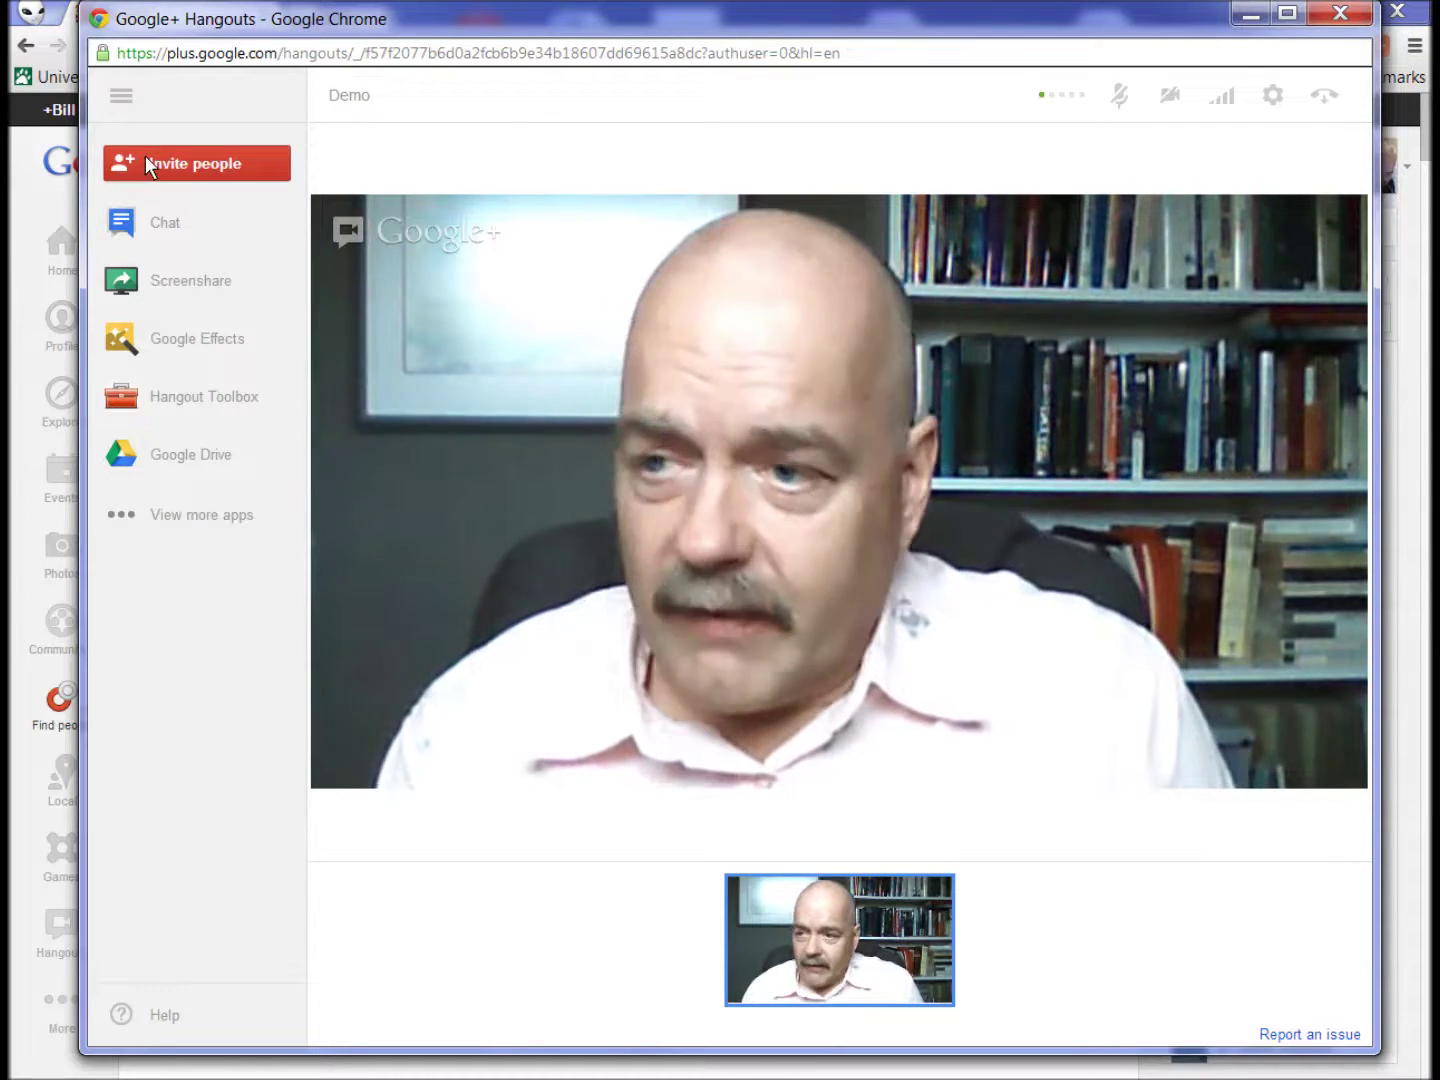
# Open the hangout's group chat and send the message "ok".
pyautogui.click(145, 161)
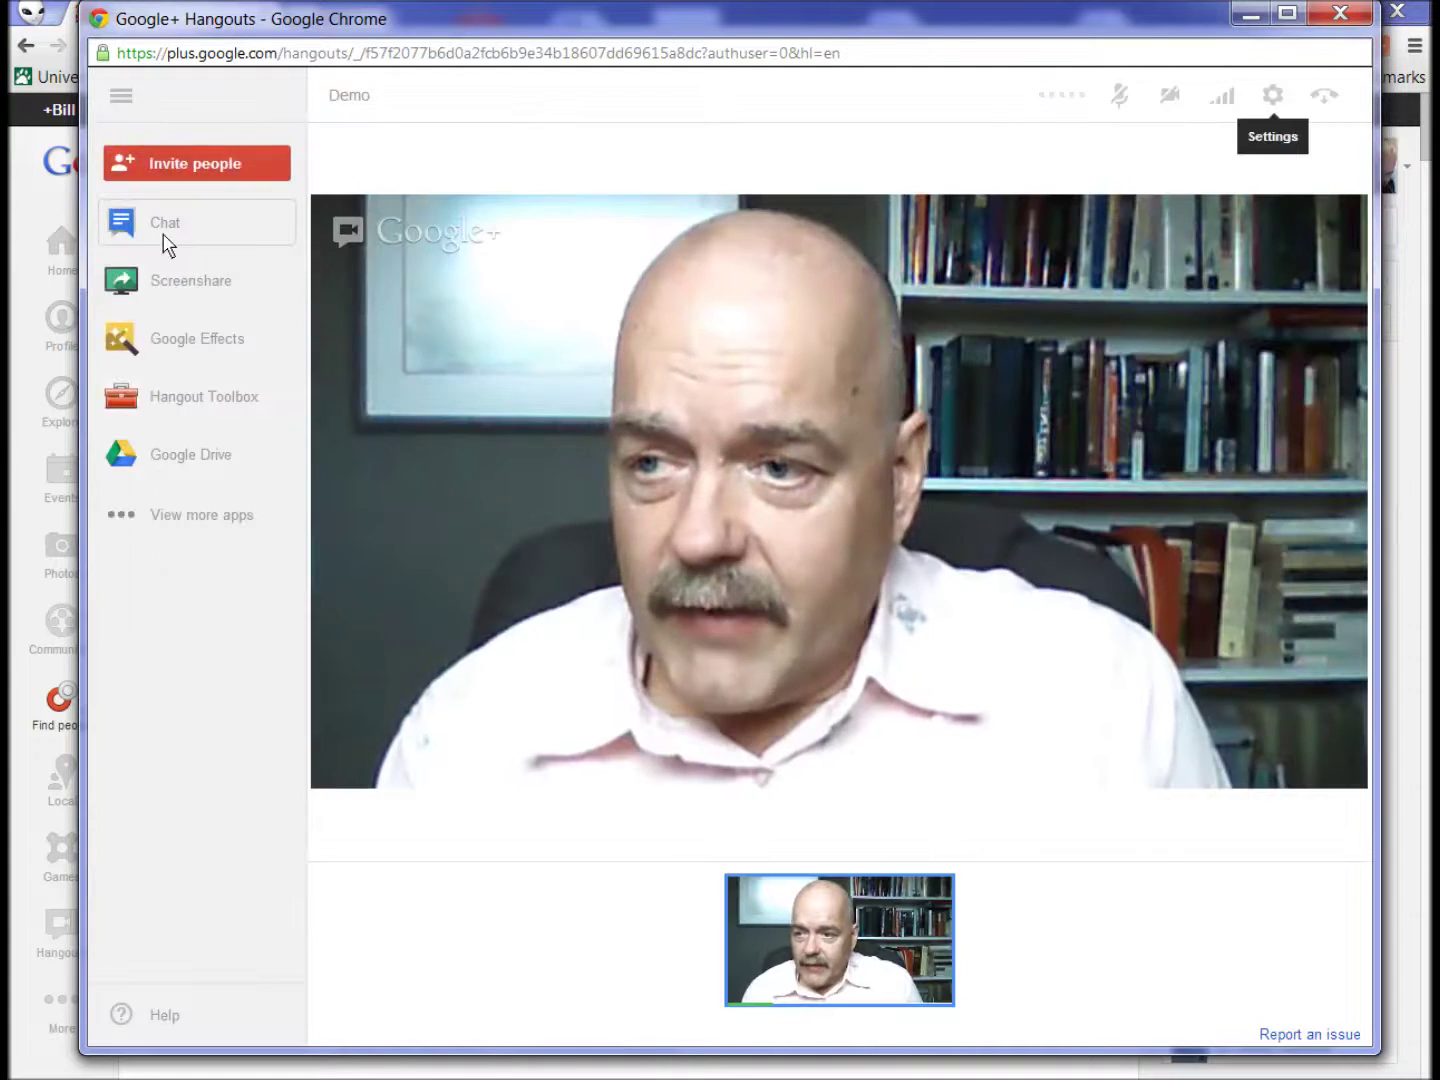
pyautogui.click(165, 226)
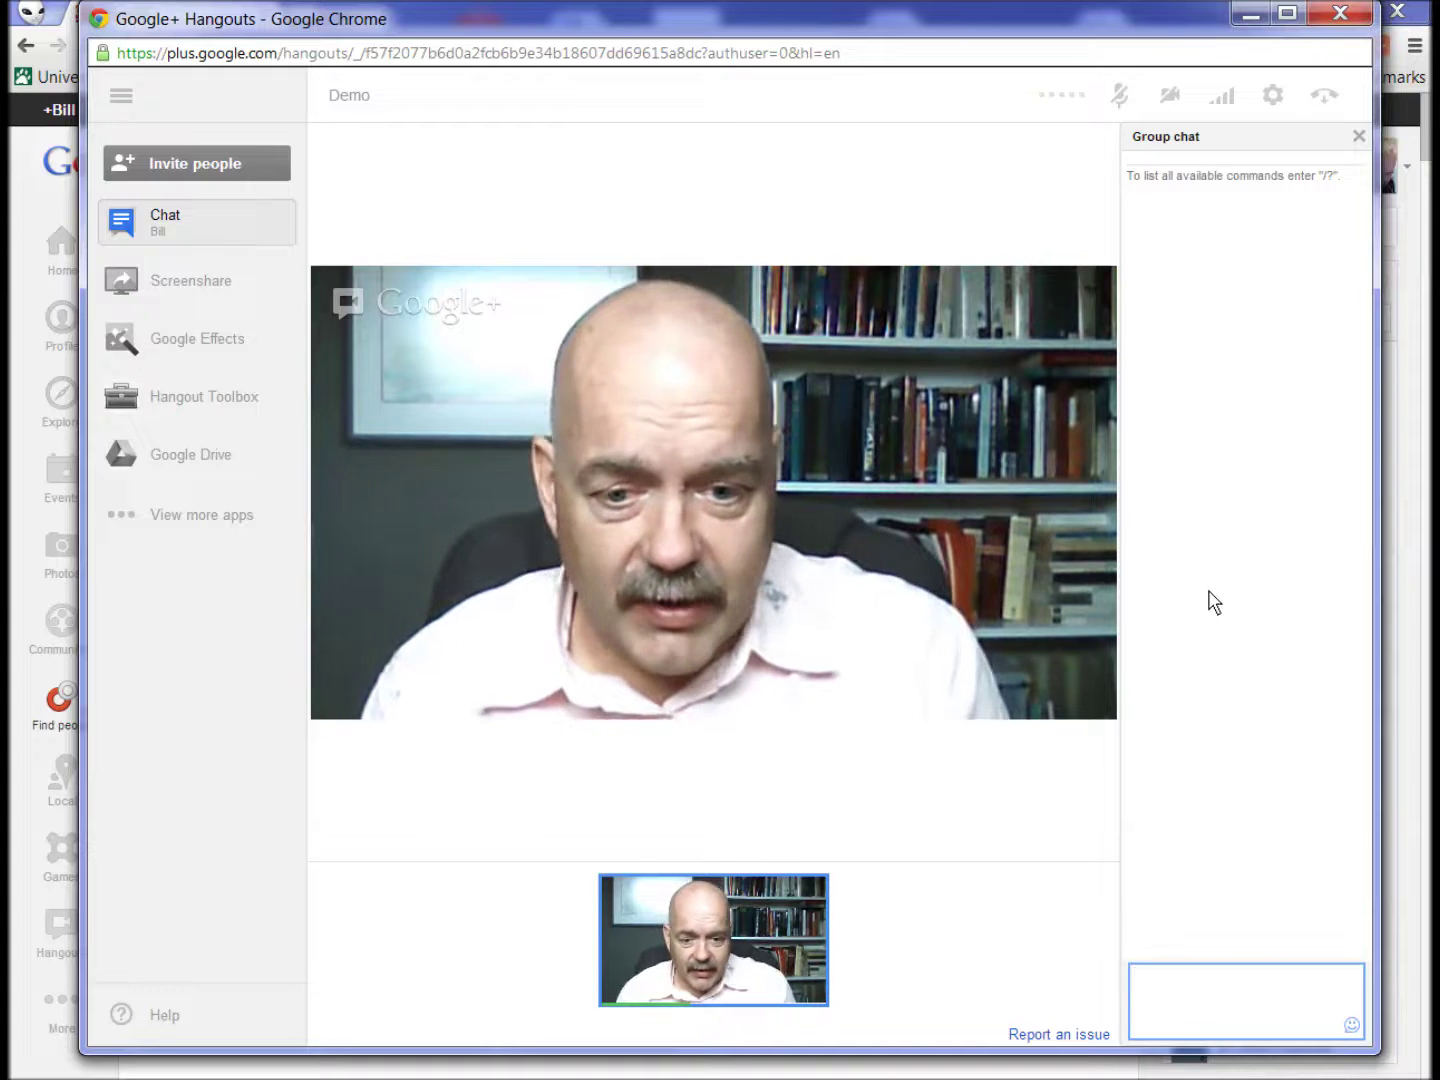
pyautogui.write('ok')
pyautogui.press('Return')
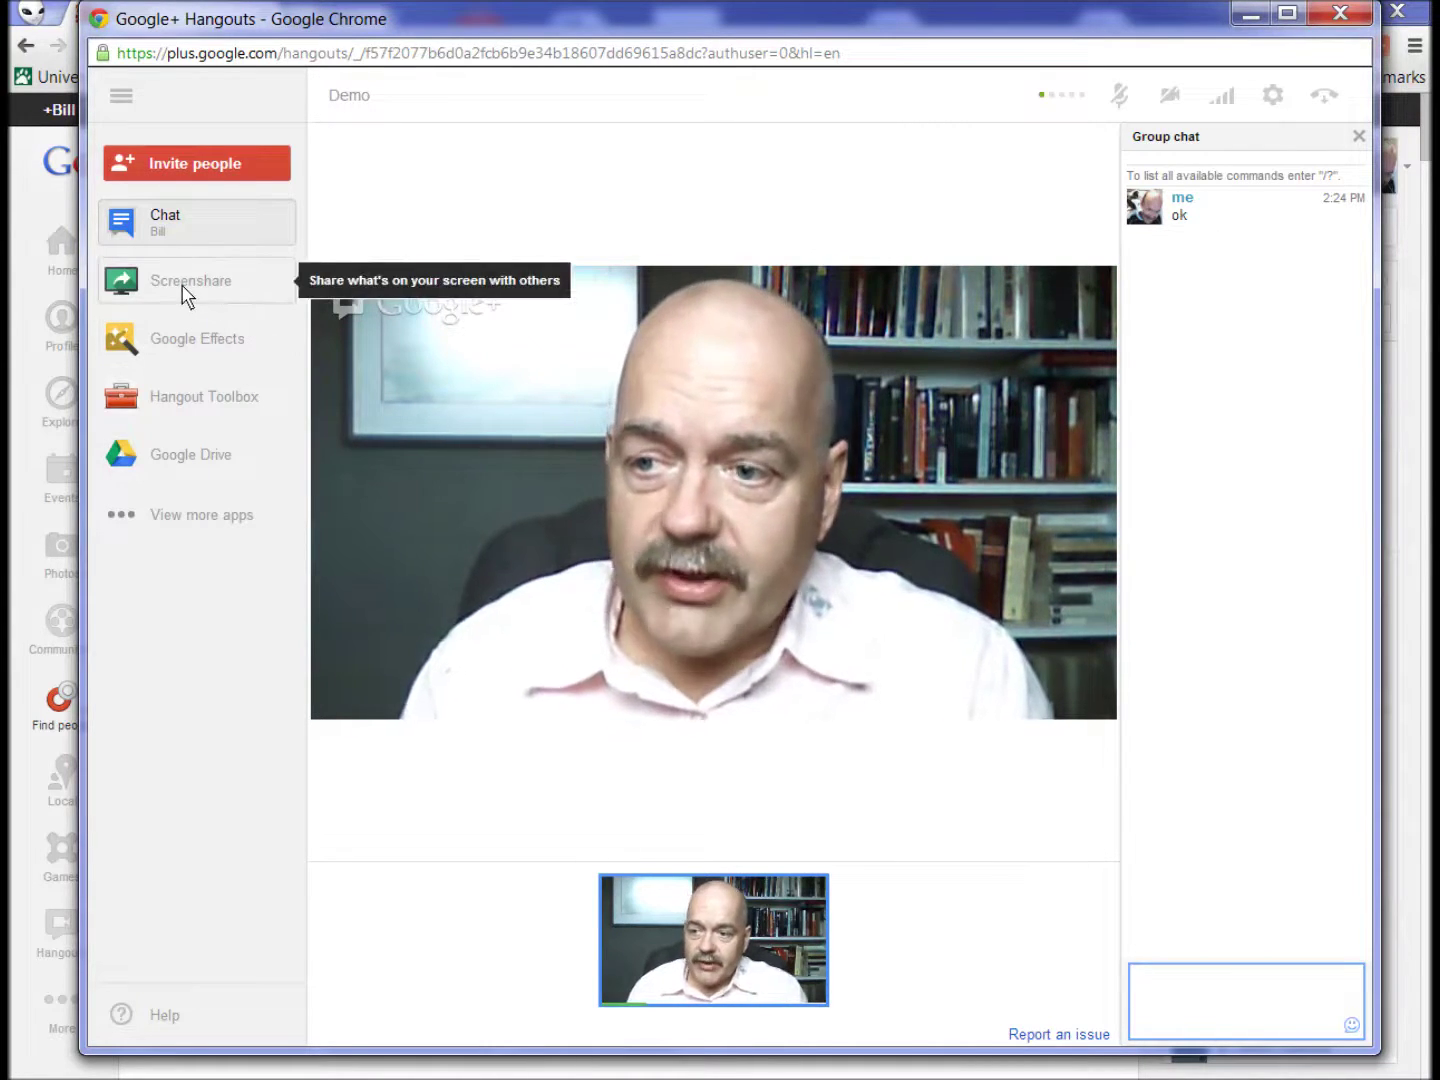
# Start a screenshare of the "People - Google Chrome" window and switch back to the hangout window to view it.
pyautogui.click(188, 289)
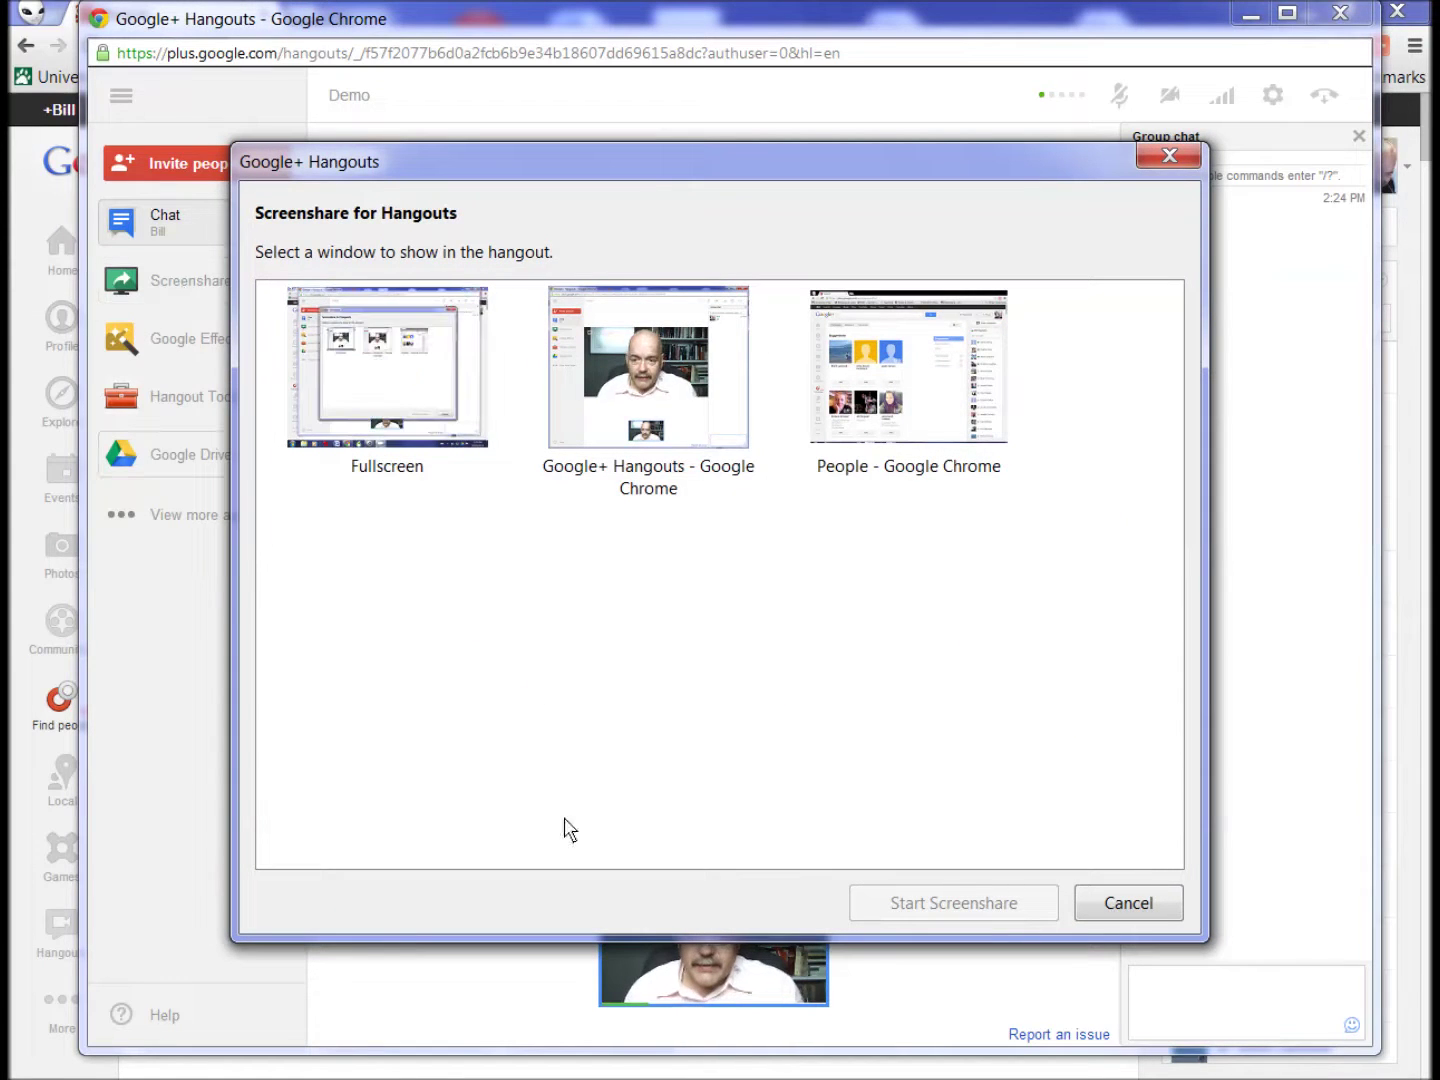
pyautogui.click(932, 398)
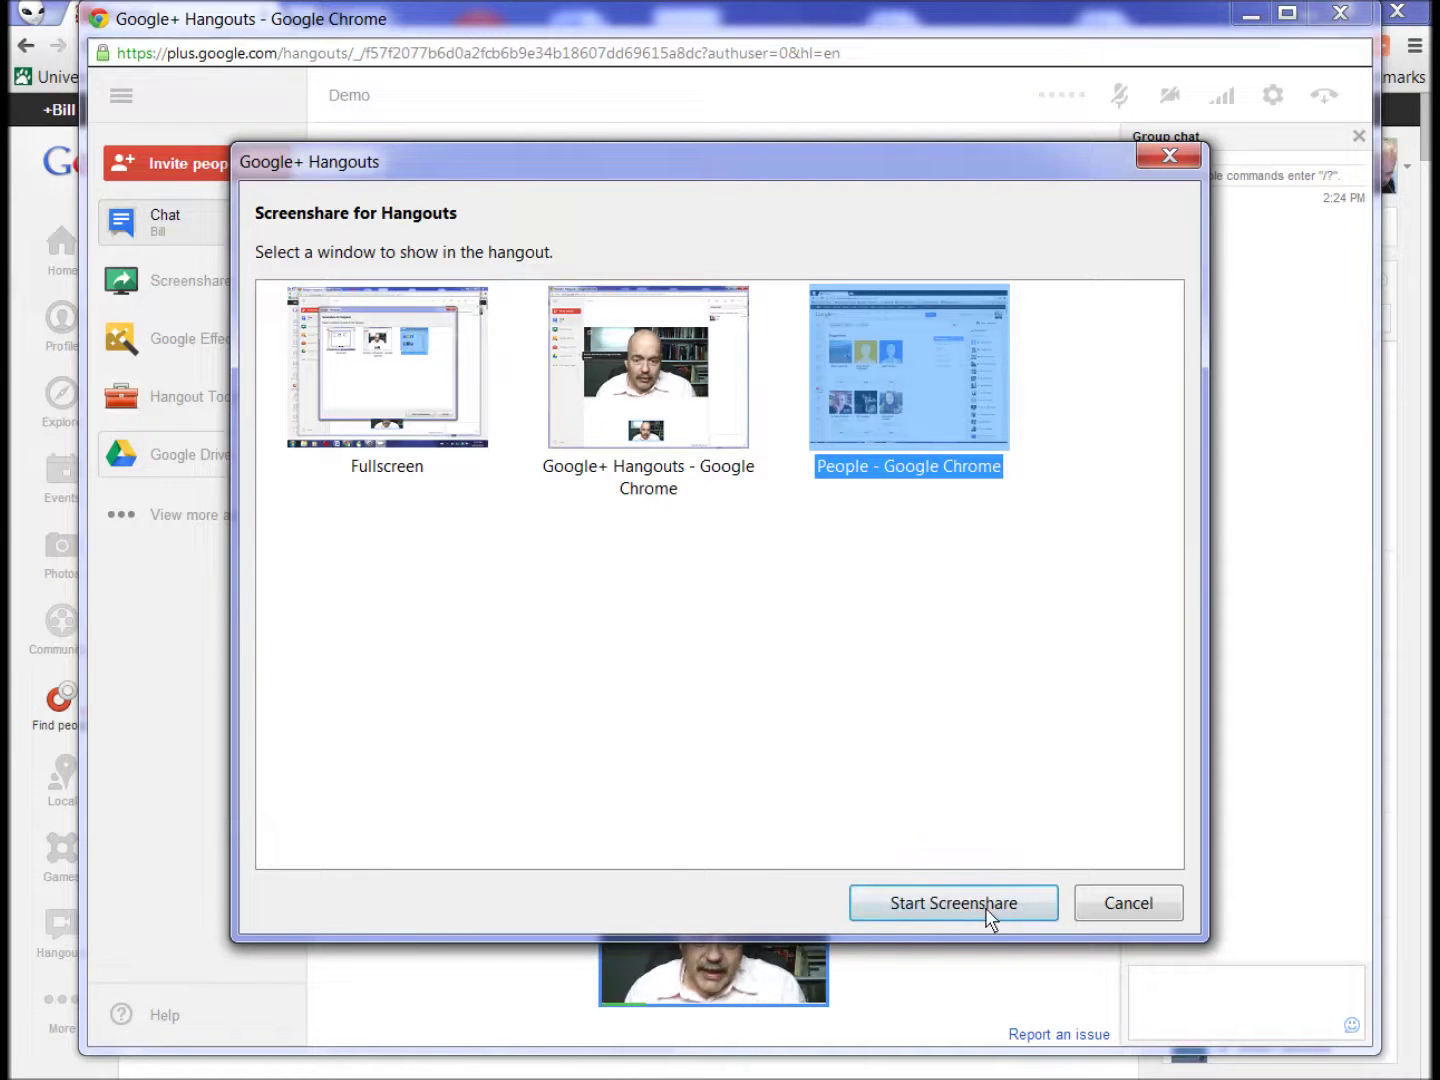
pyautogui.click(985, 900)
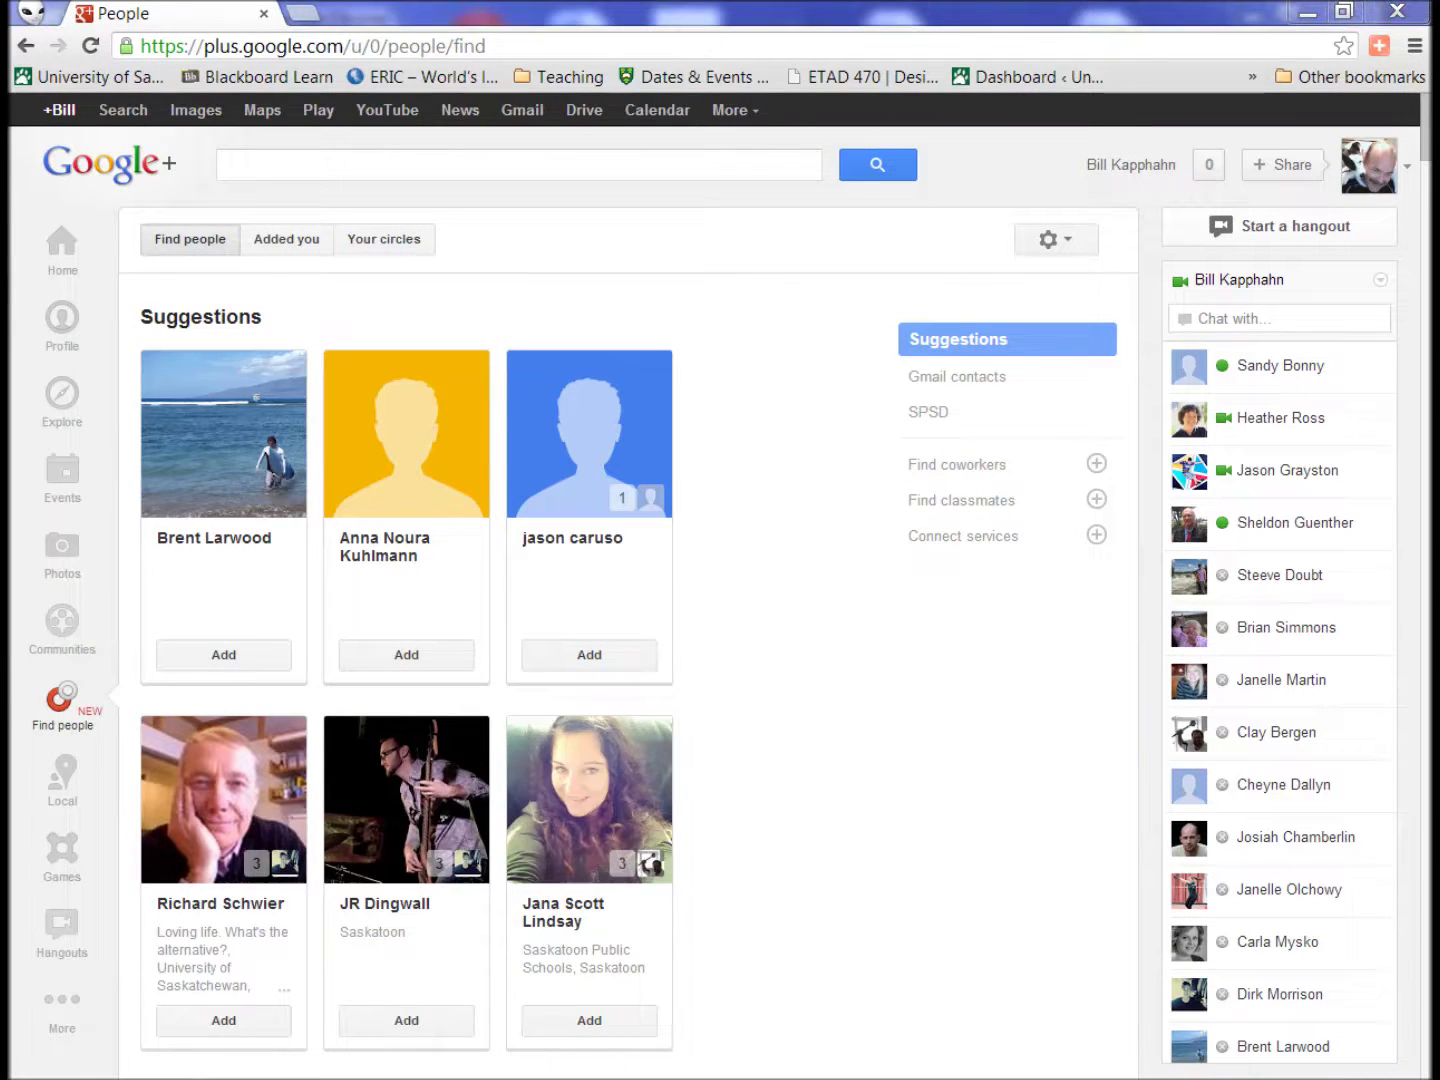
pyautogui.click(437, 1078)
pyautogui.click(585, 945)
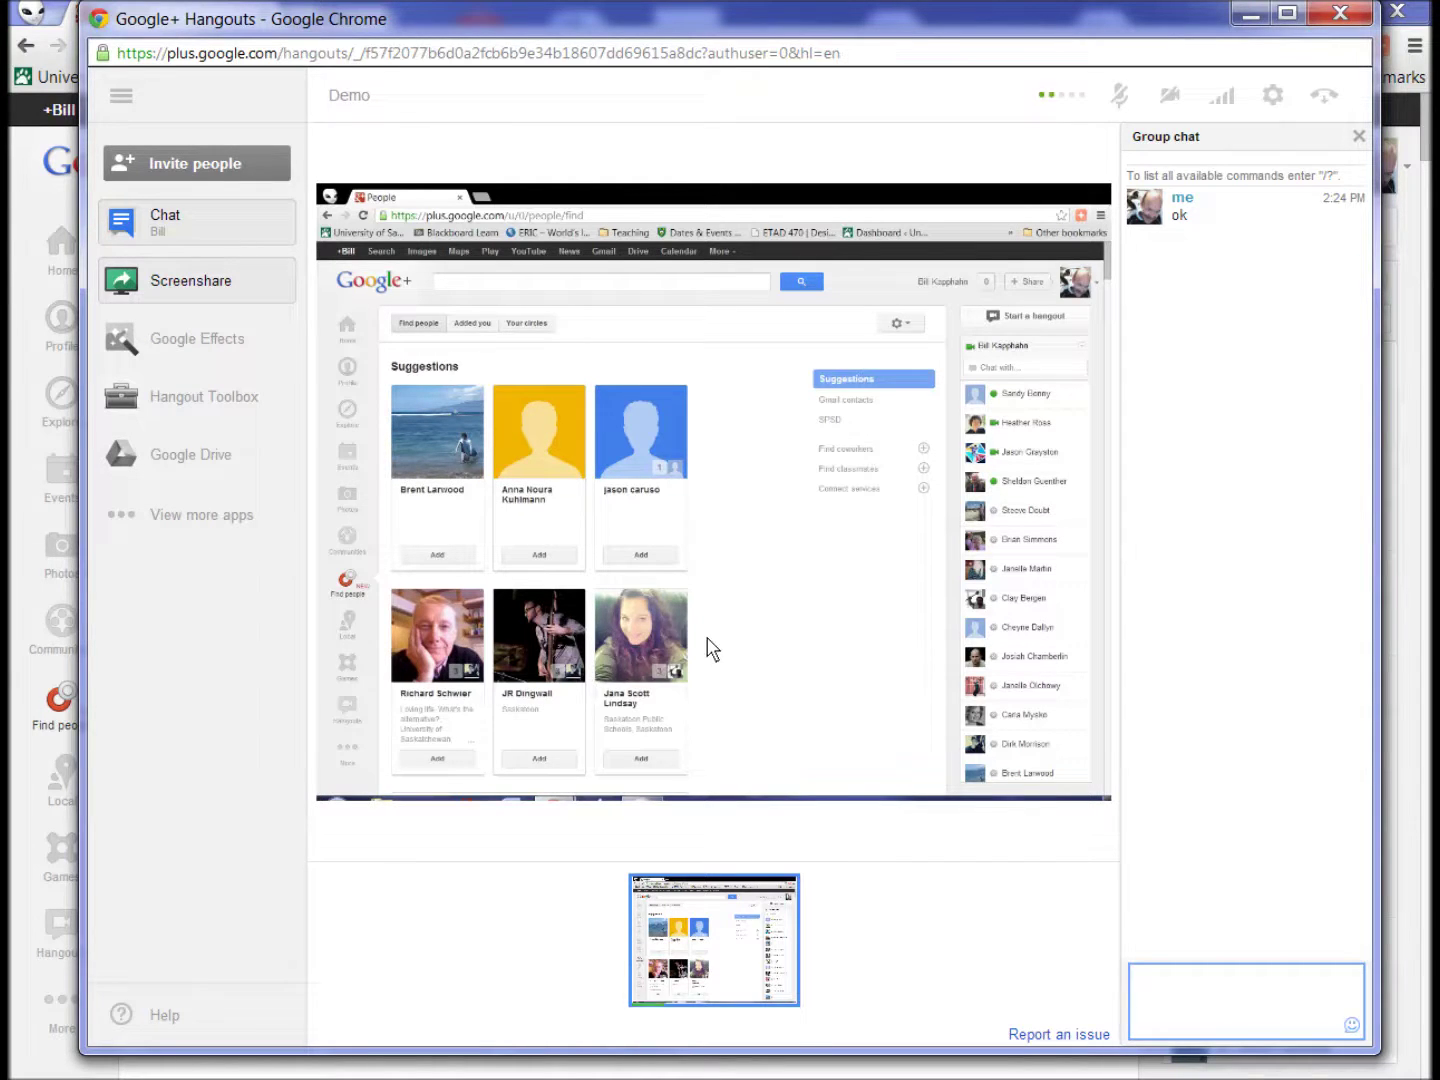
# Scroll down the shared People page and return to the hangout window to check how it appears there.
pyautogui.click(30, 1037)
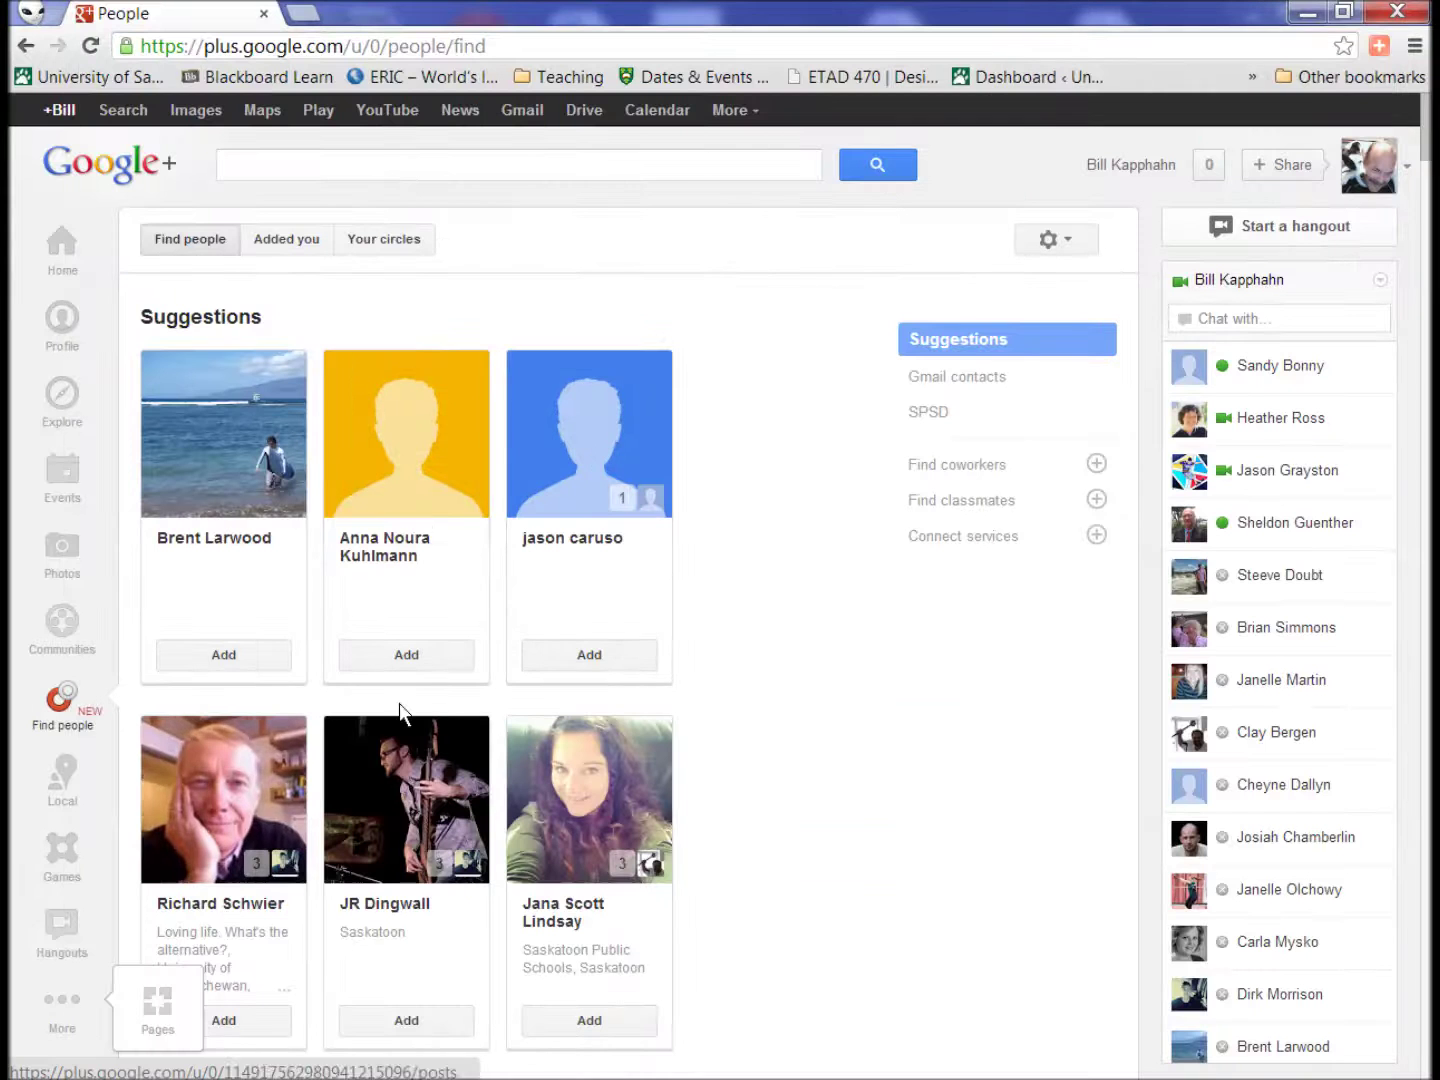
pyautogui.scroll(-5, 741, 700)
pyautogui.scroll(-6, 751, 708)
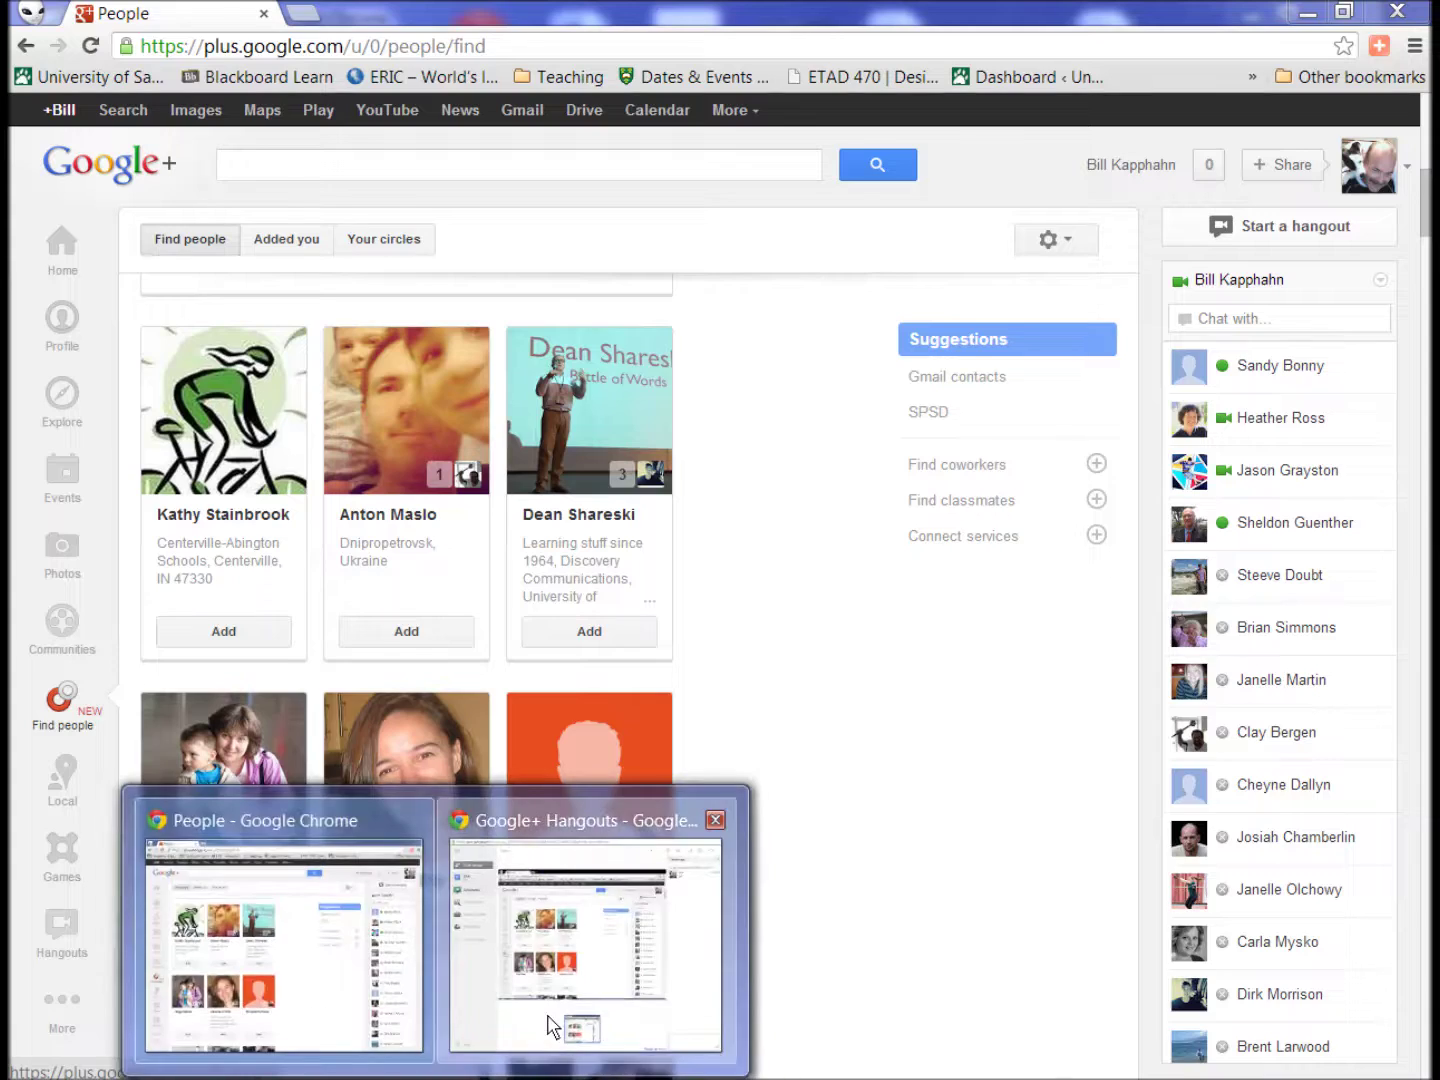
pyautogui.click(555, 1005)
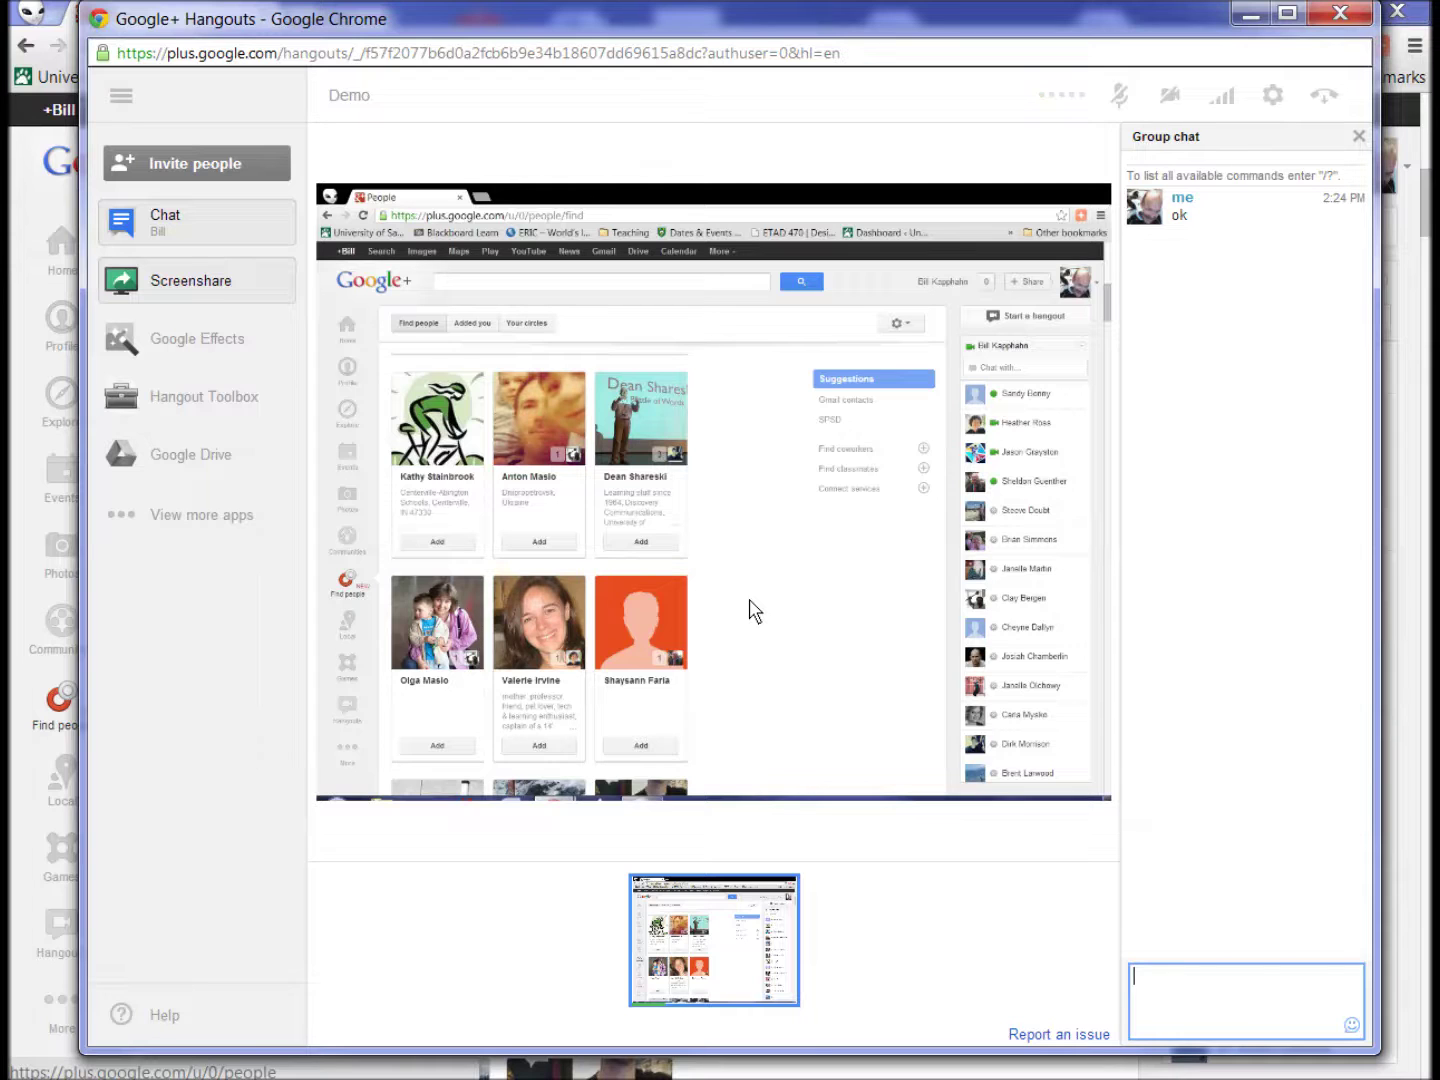
# Close the group chat and stop the screenshare.
pyautogui.click(229, 222)
pyautogui.click(225, 279)
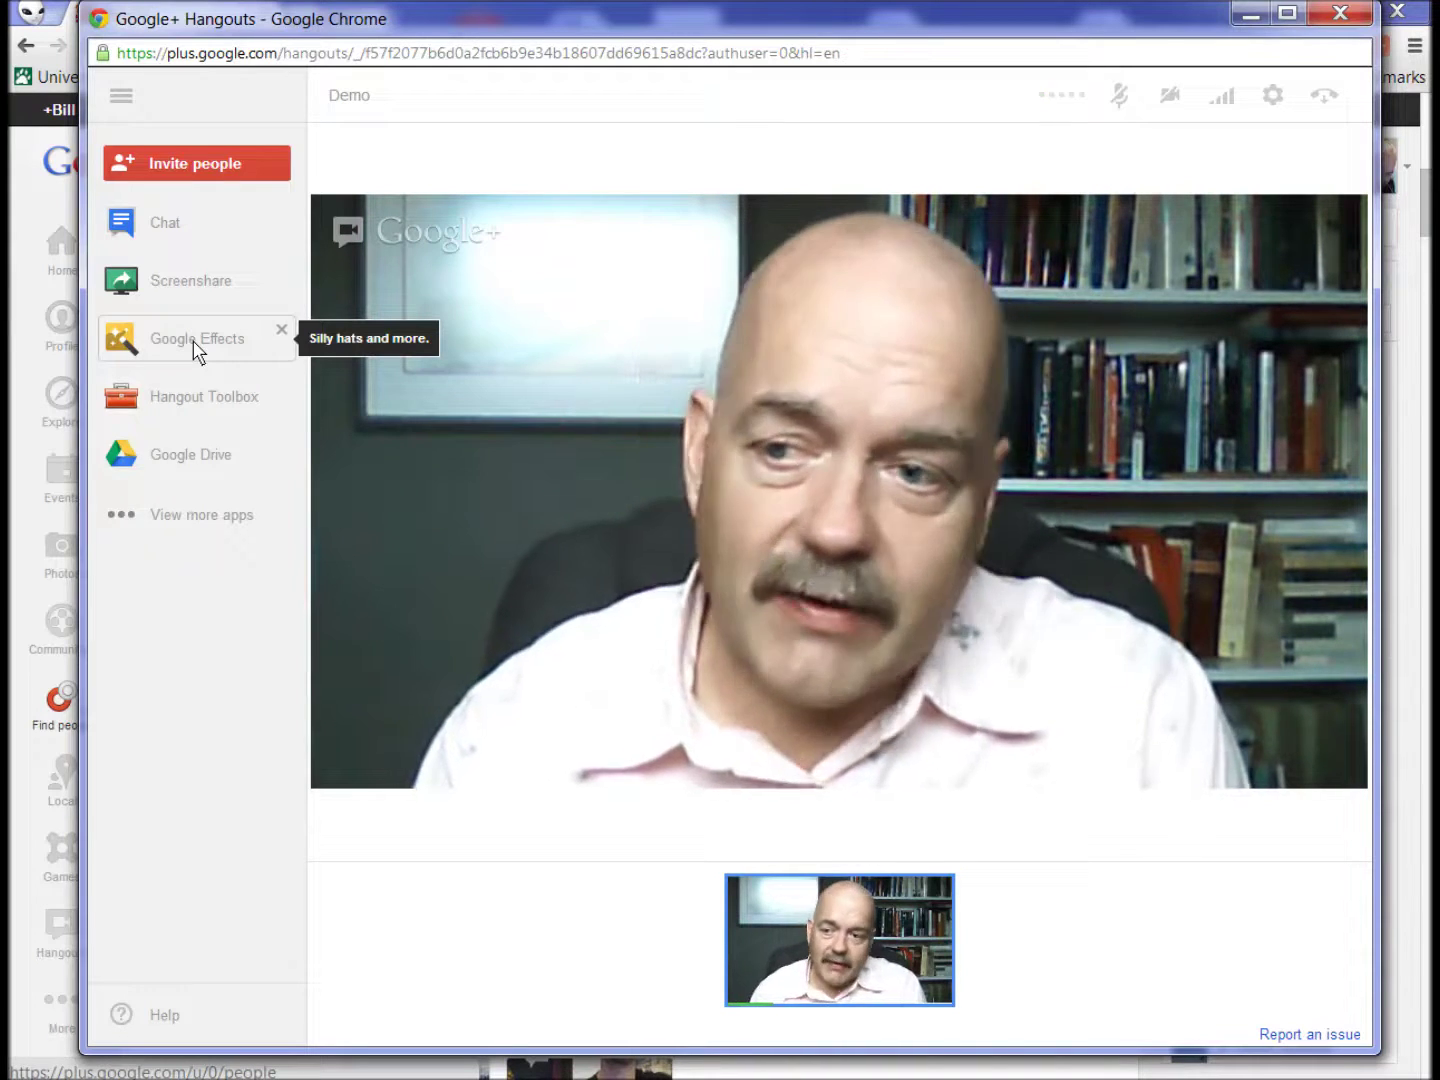
# Try the green spiky headwear and the monocle from Google Effects, remove all effects again and close Effects.
pyautogui.click(197, 348)
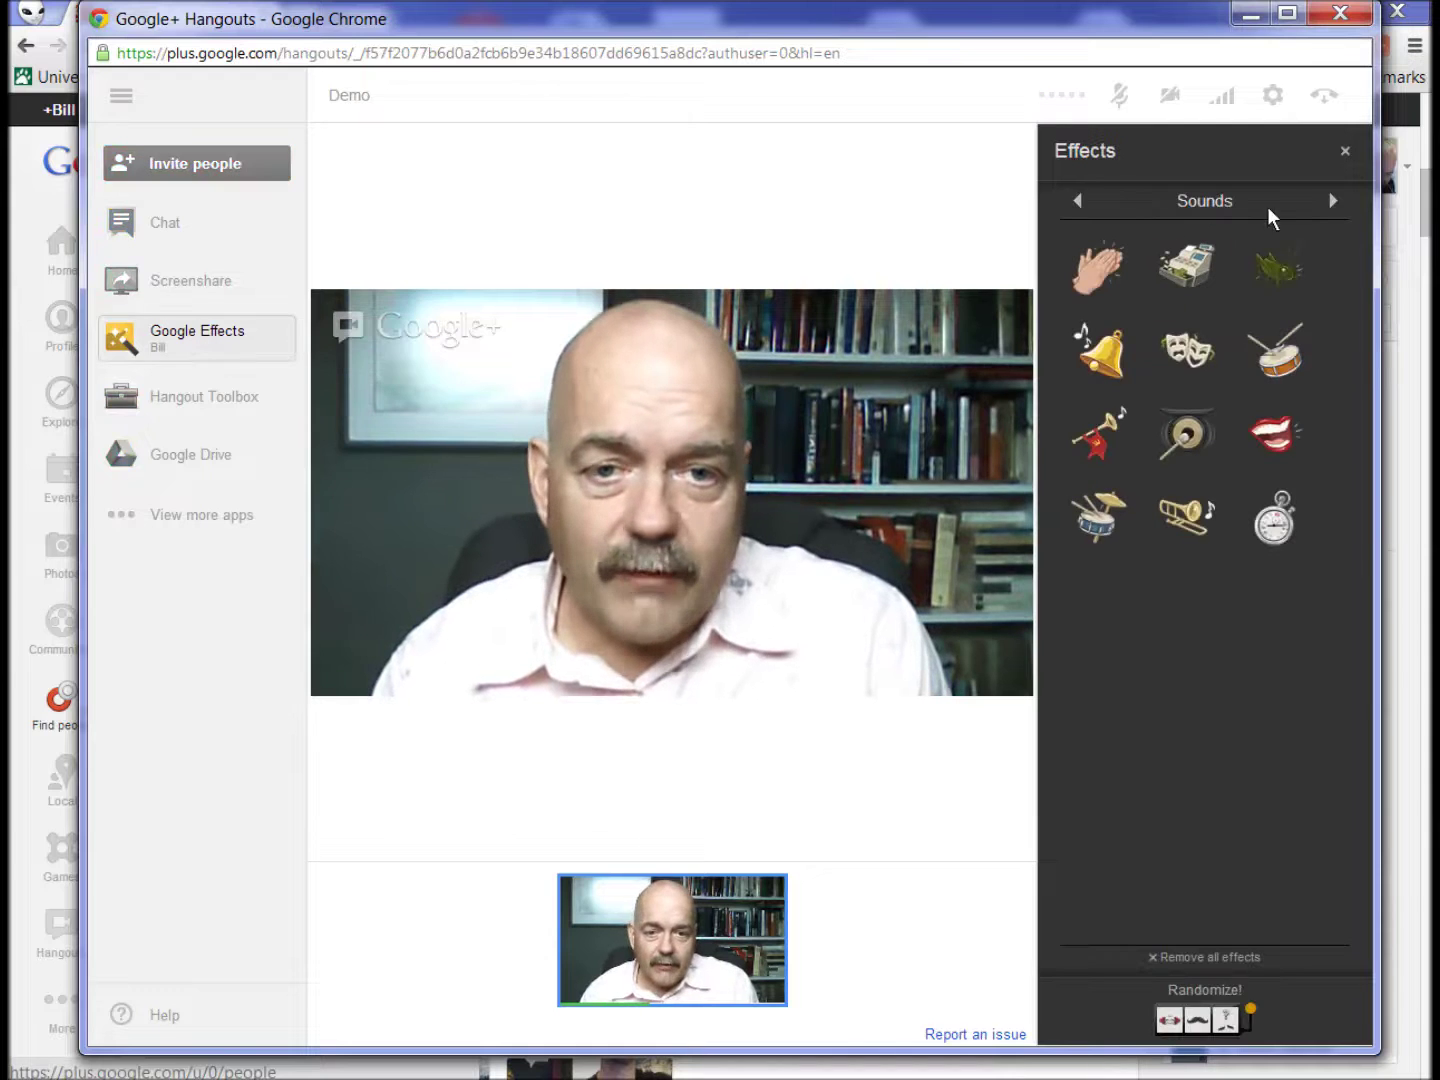
pyautogui.click(1332, 200)
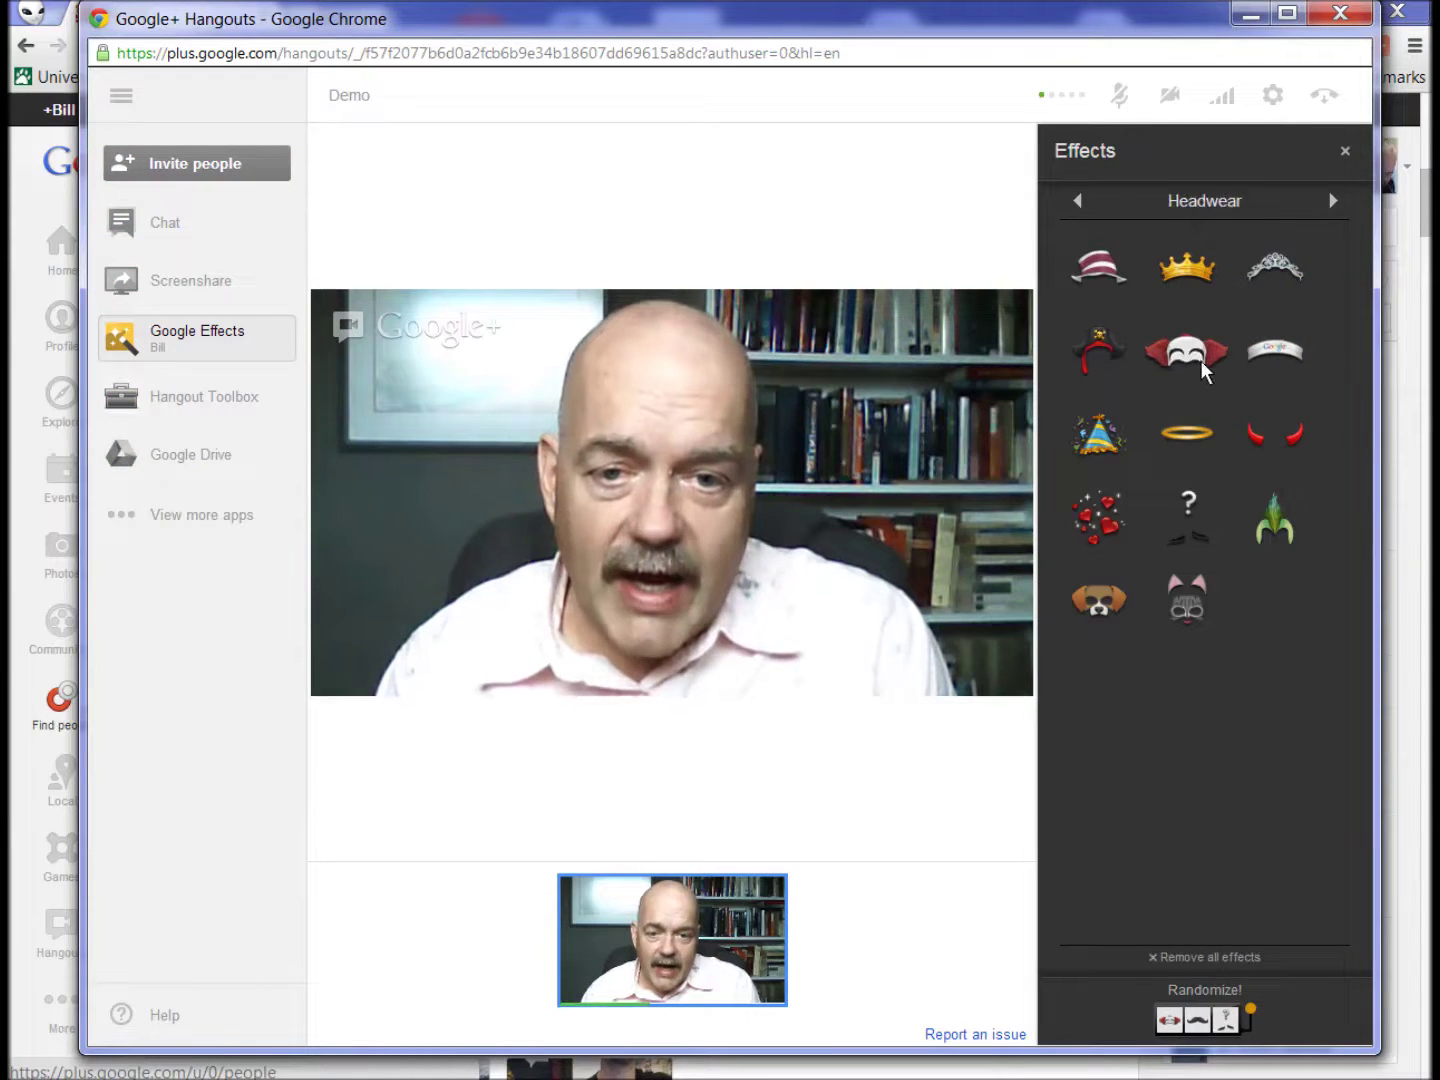
pyautogui.click(1272, 512)
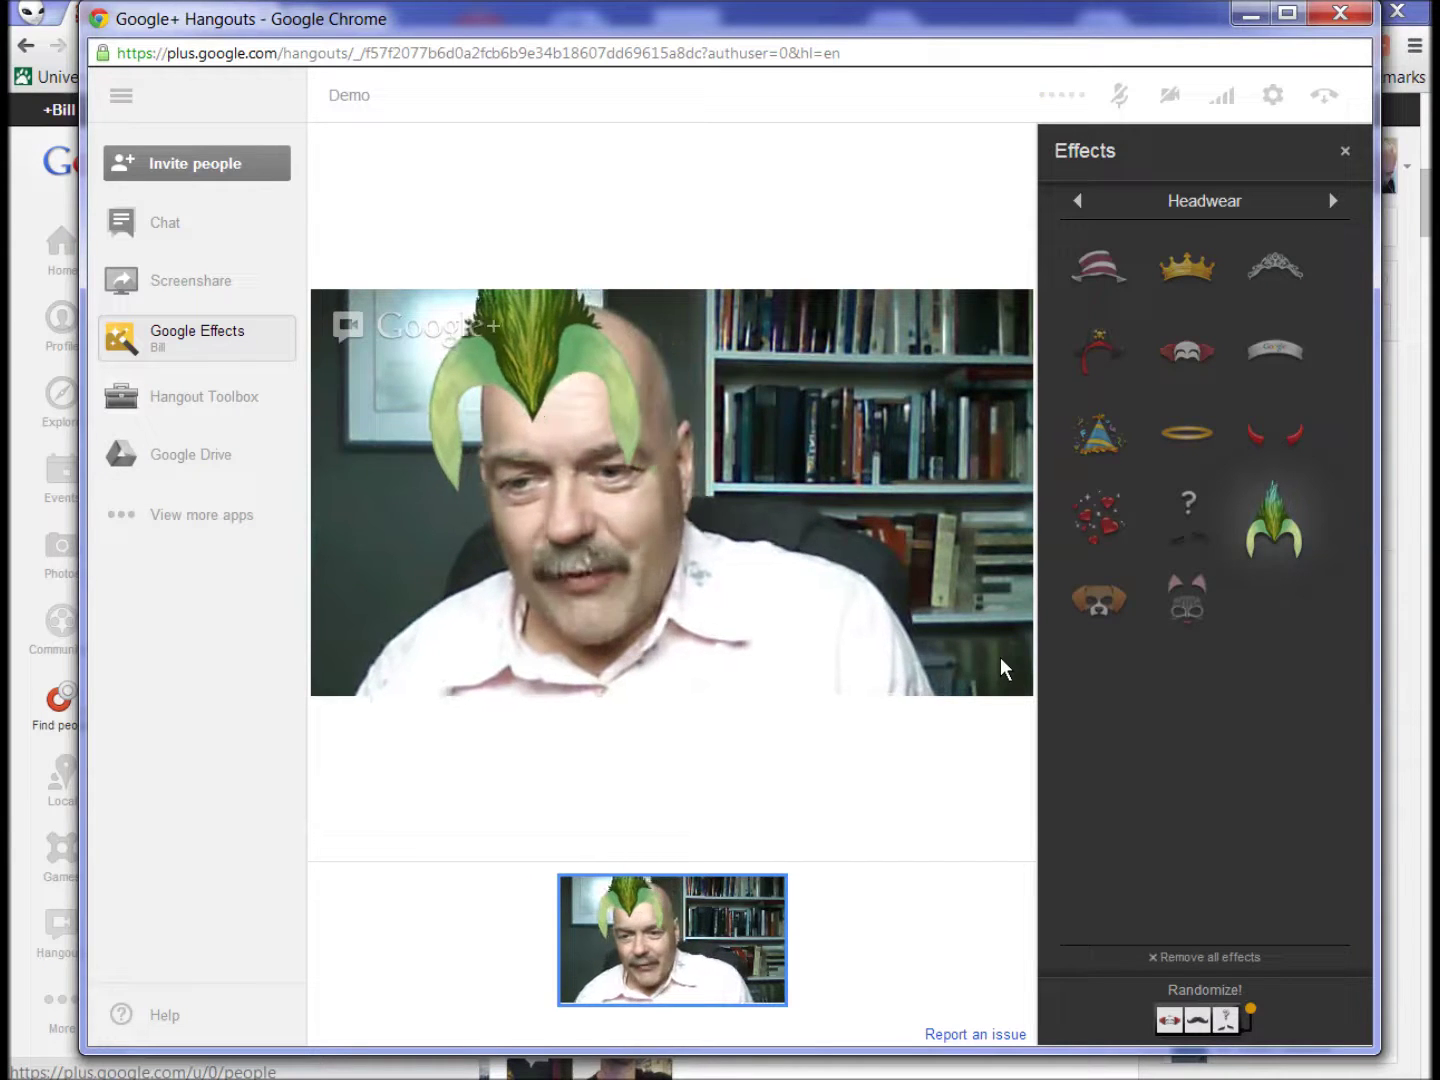
pyautogui.click(1332, 202)
pyautogui.click(1190, 266)
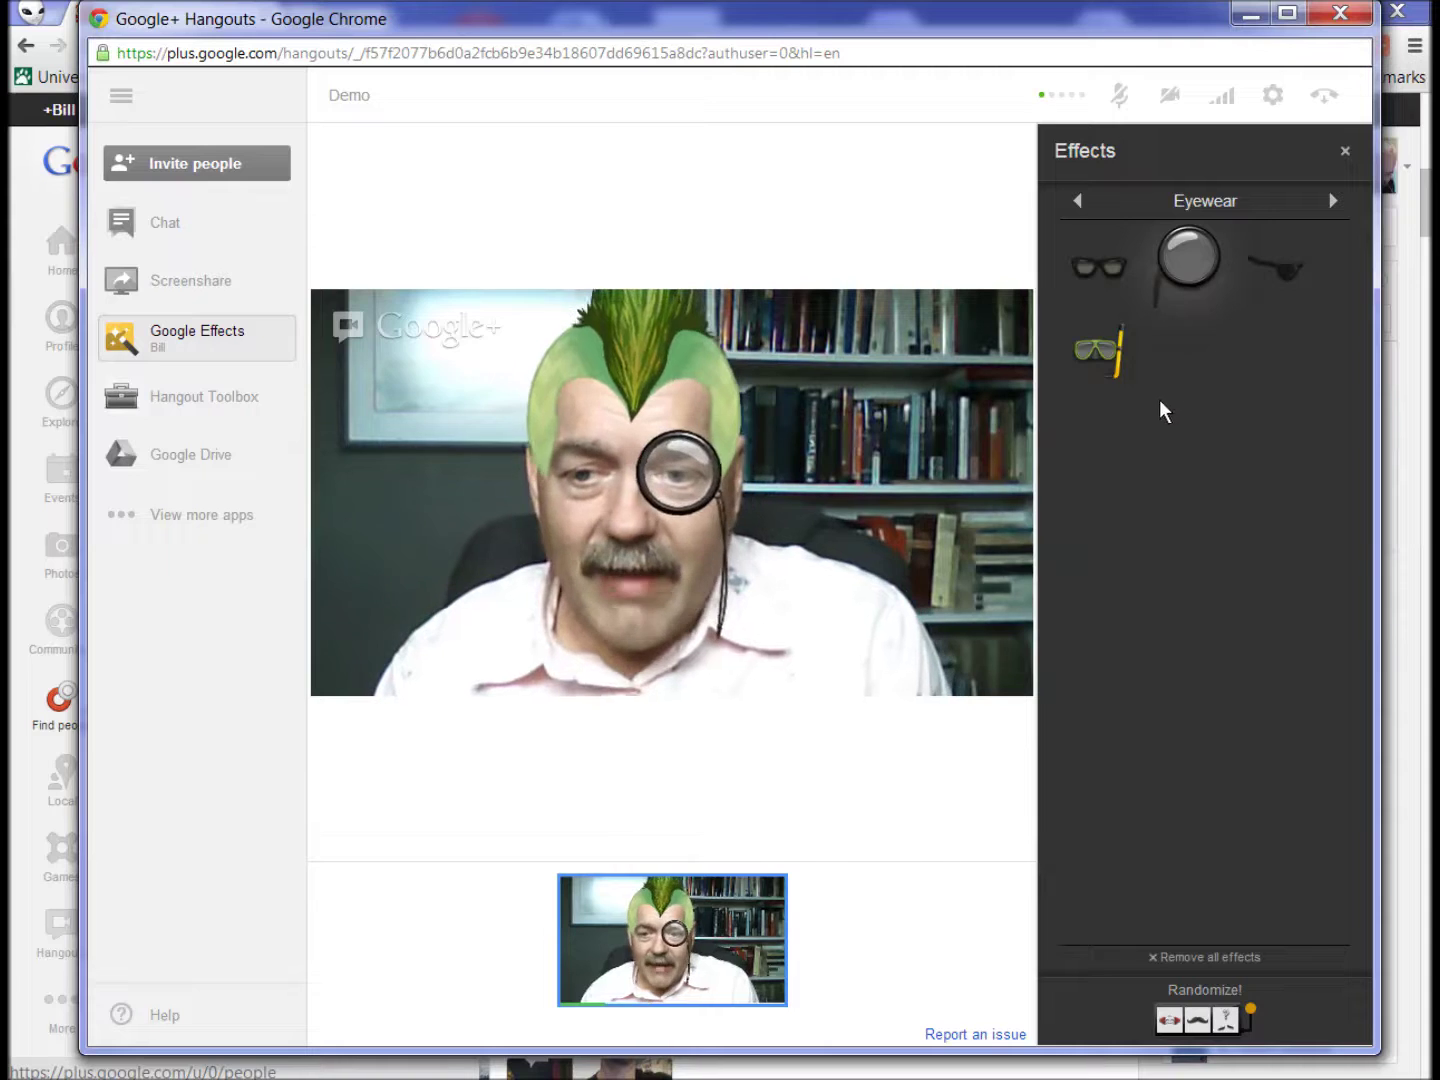
pyautogui.click(1233, 959)
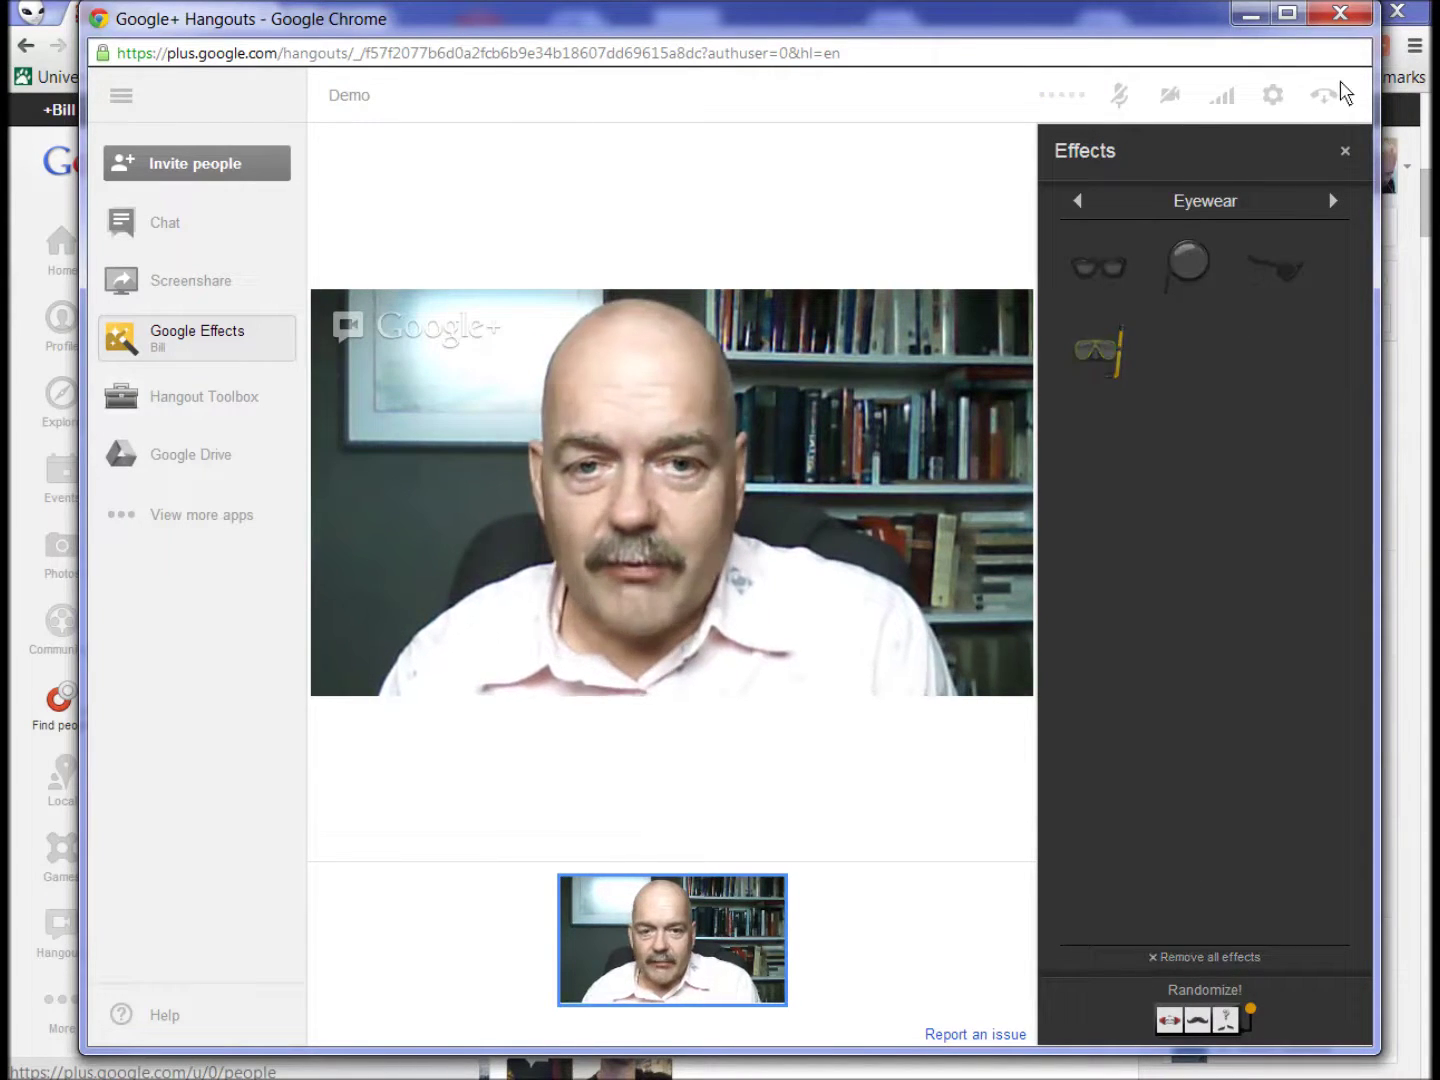
pyautogui.click(1344, 151)
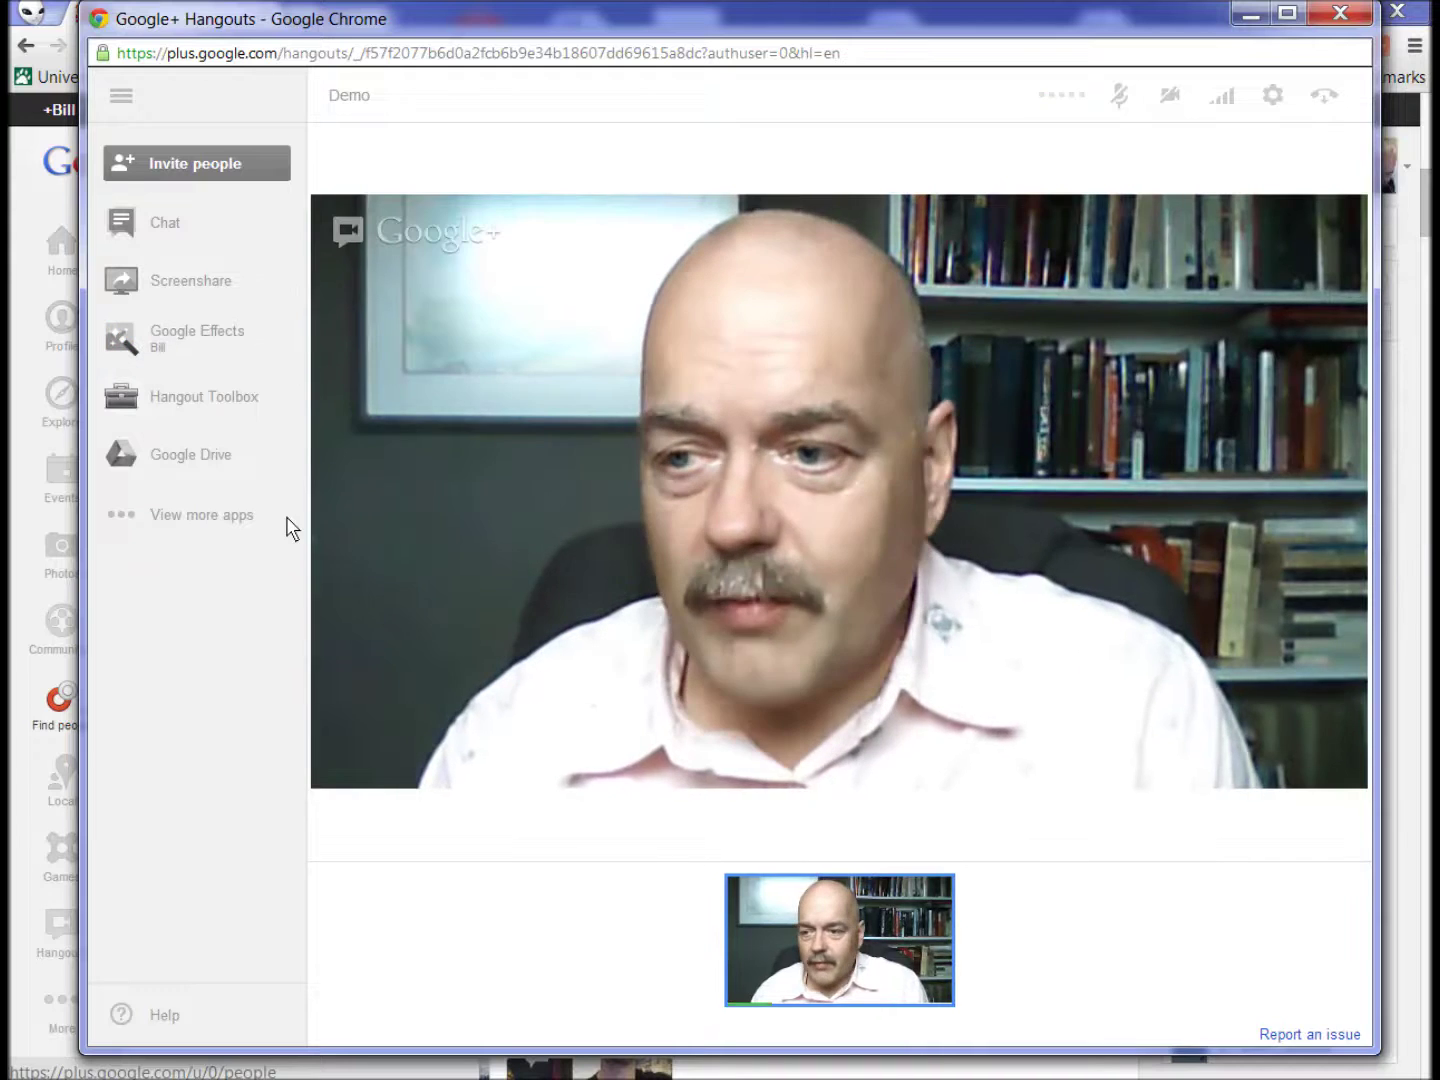
# Using the Hangout Toolbox, mirror the own video and try the Lower Third name banner, switching the banner off again.
pyautogui.click(149, 419)
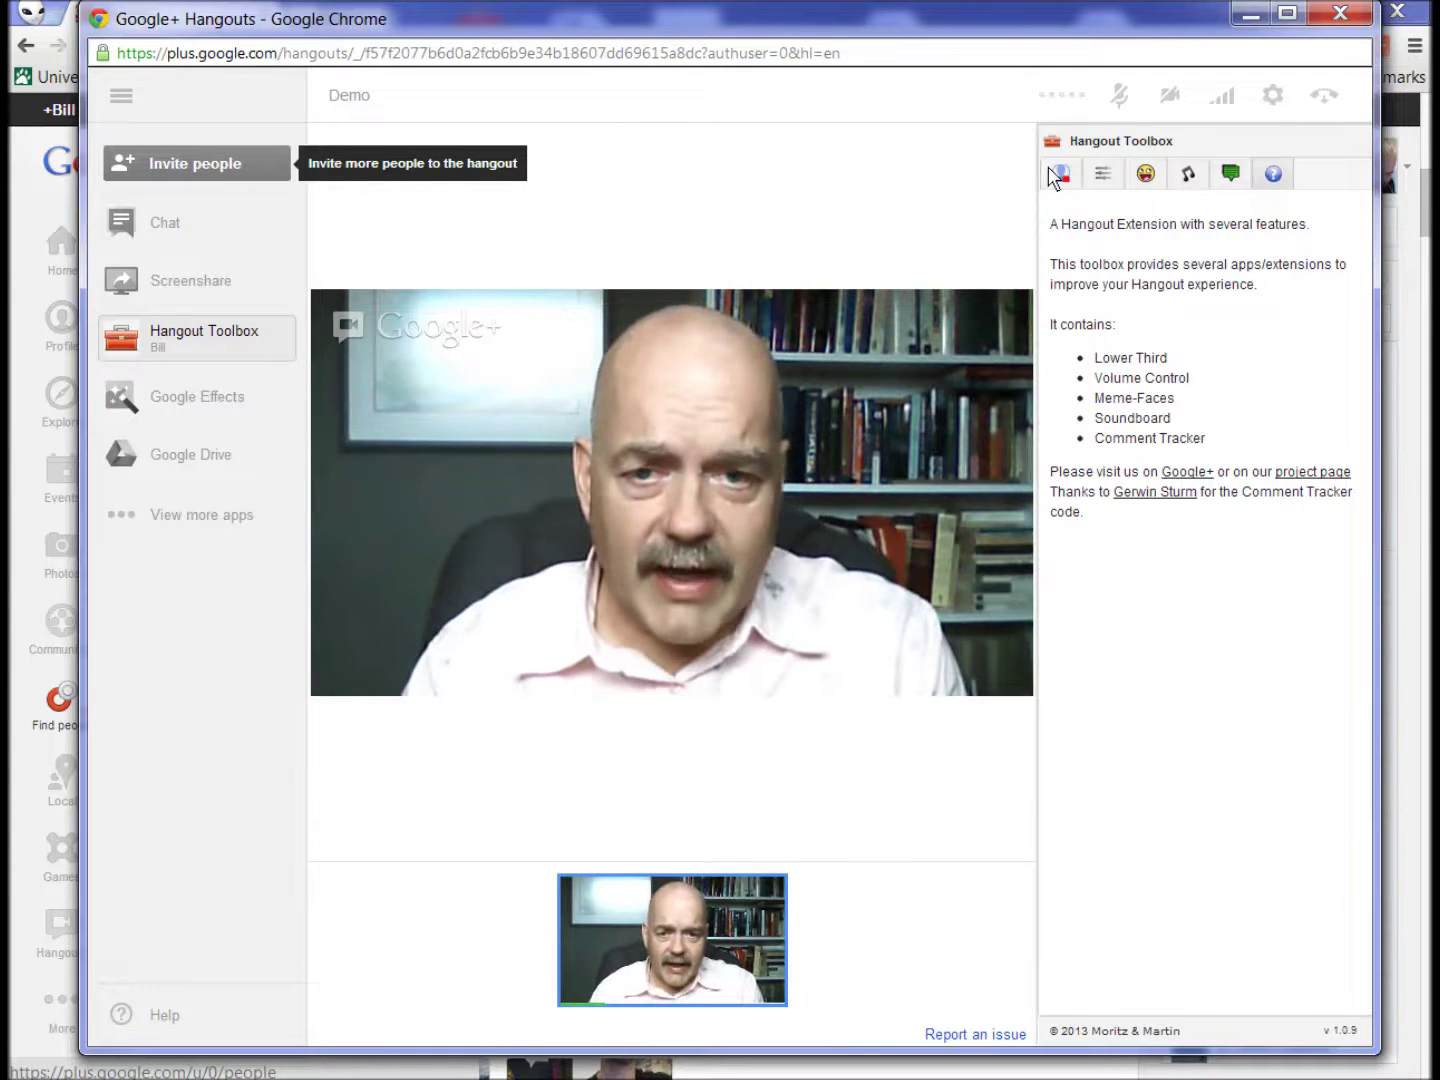
pyautogui.click(1060, 175)
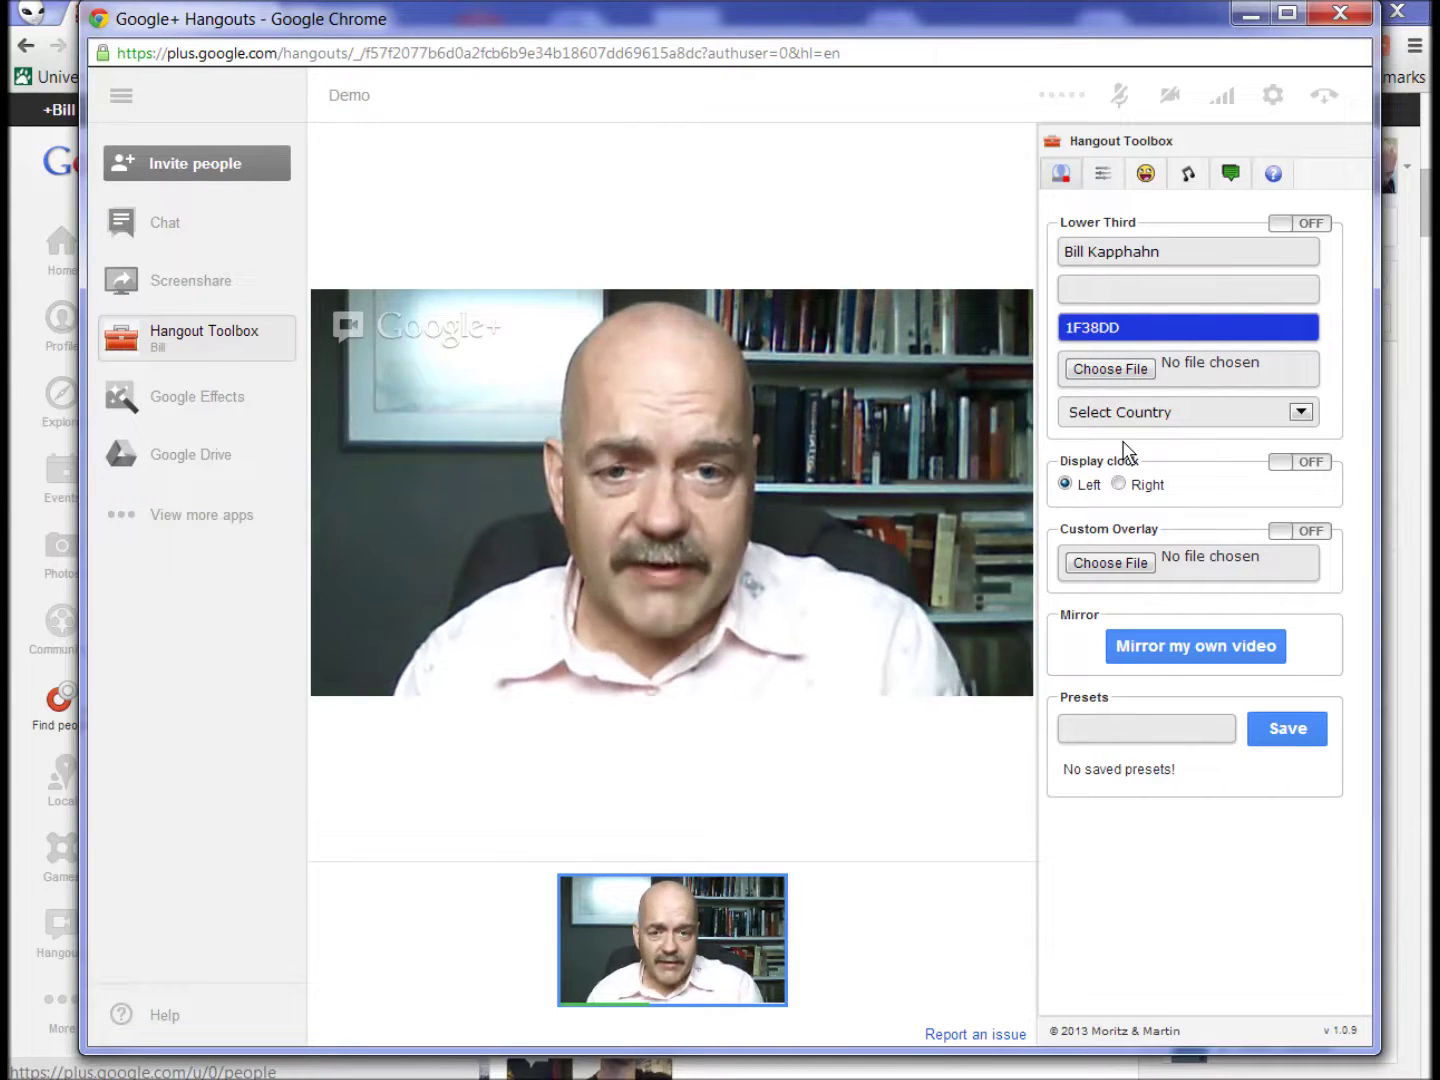
pyautogui.click(1285, 224)
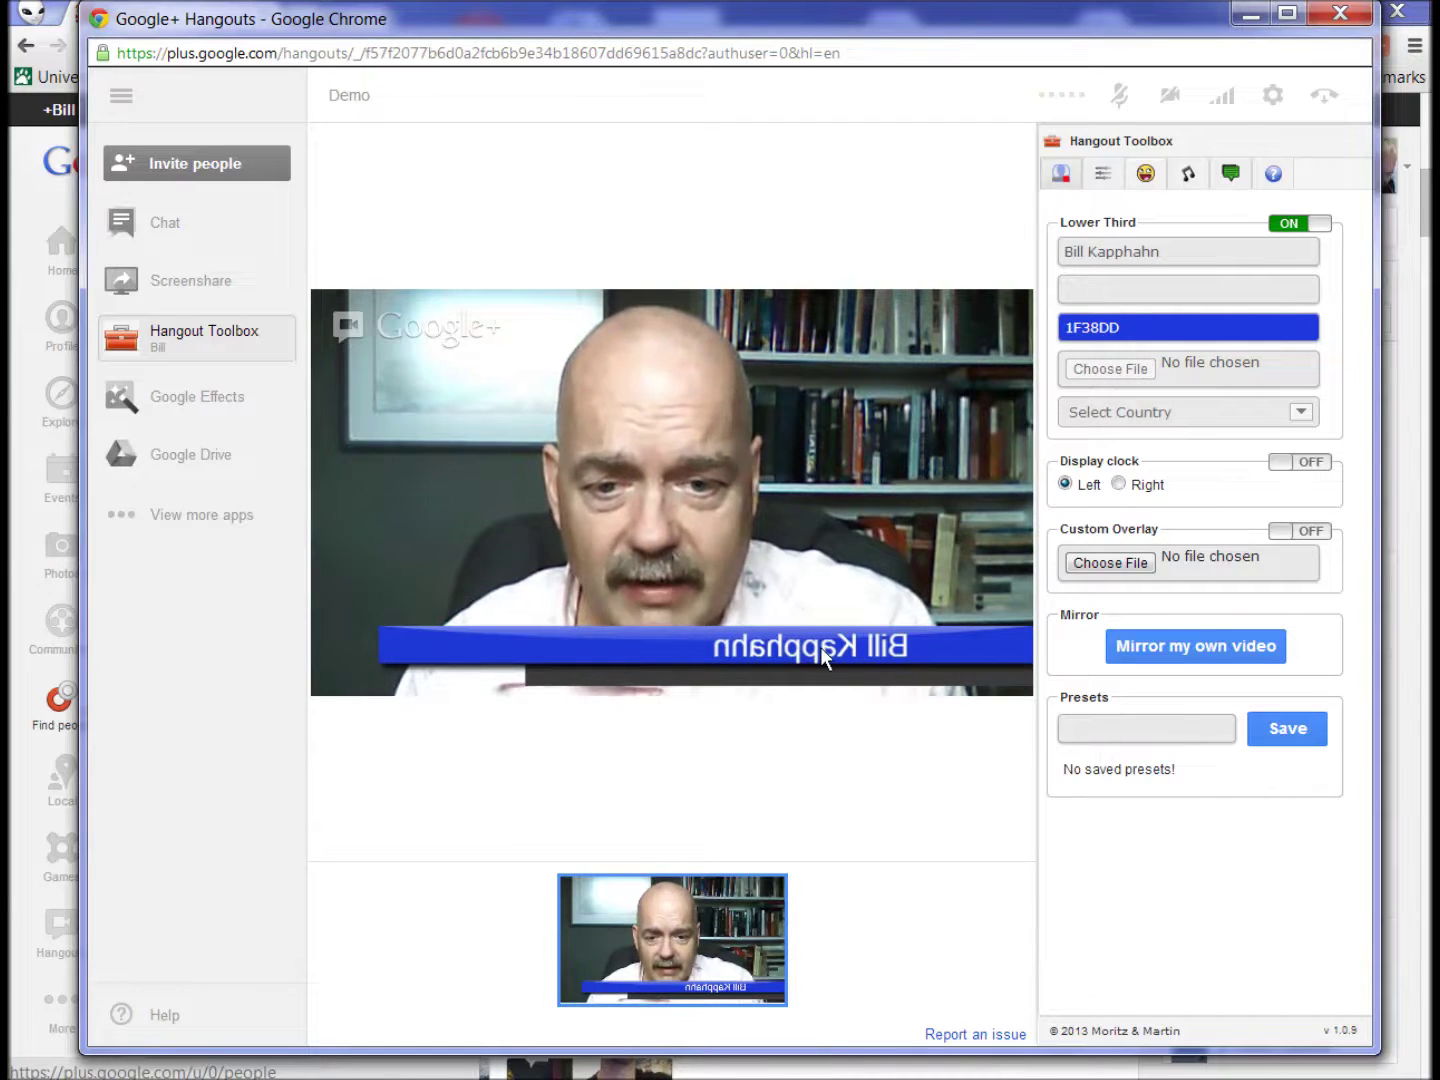
pyautogui.click(1152, 652)
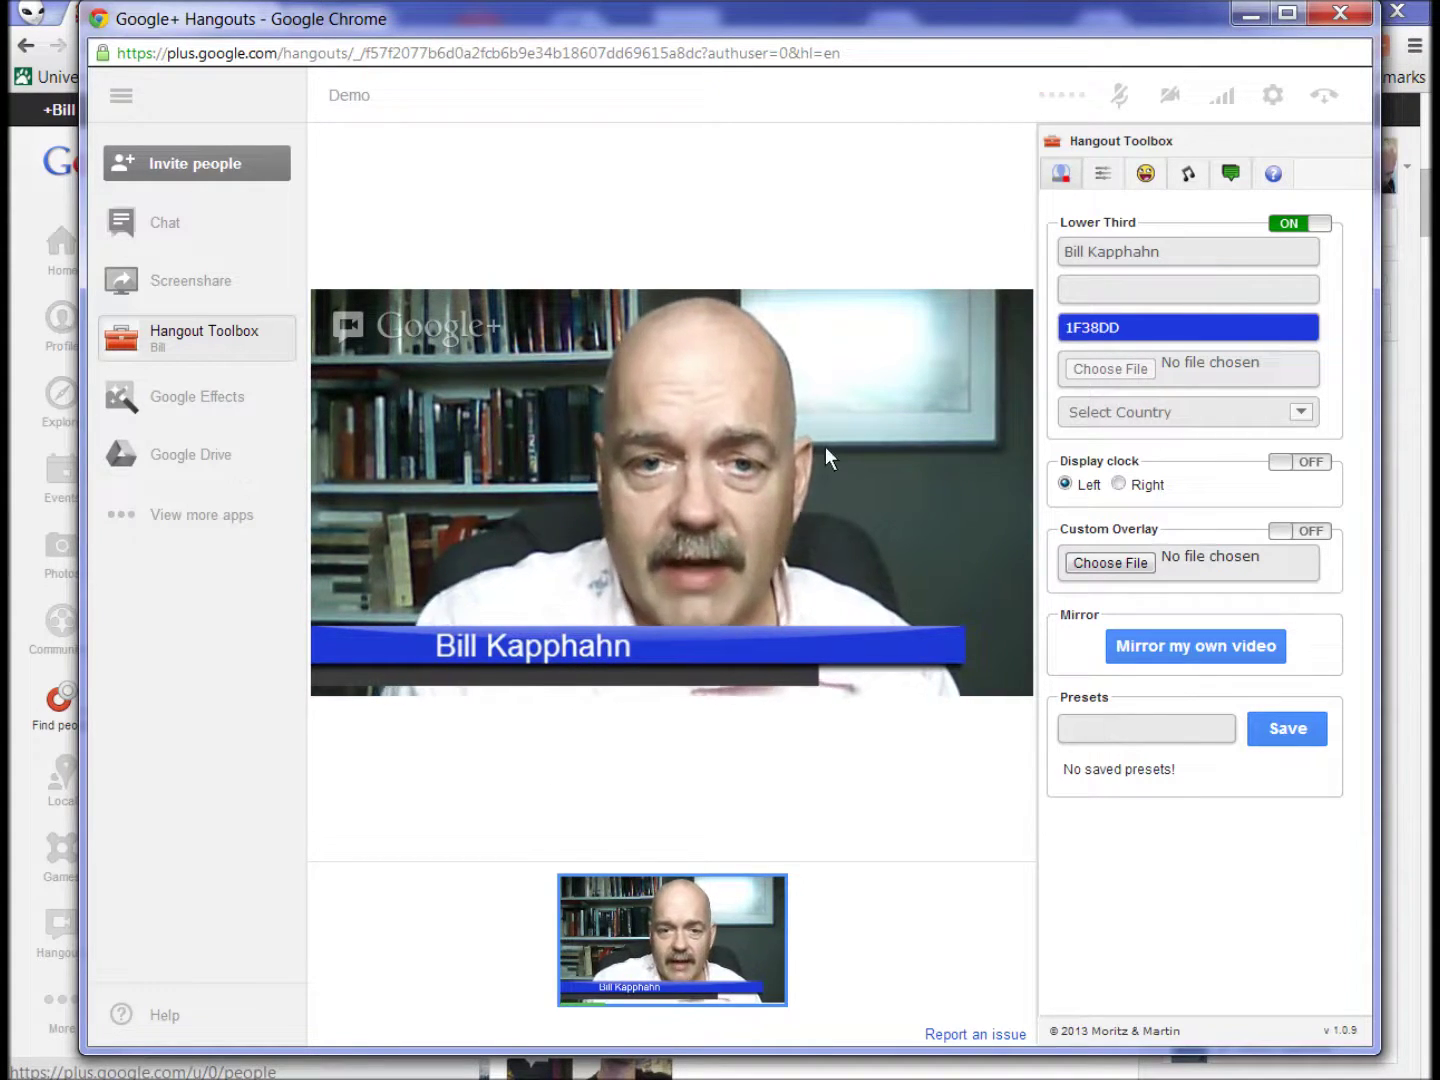
pyautogui.click(1309, 222)
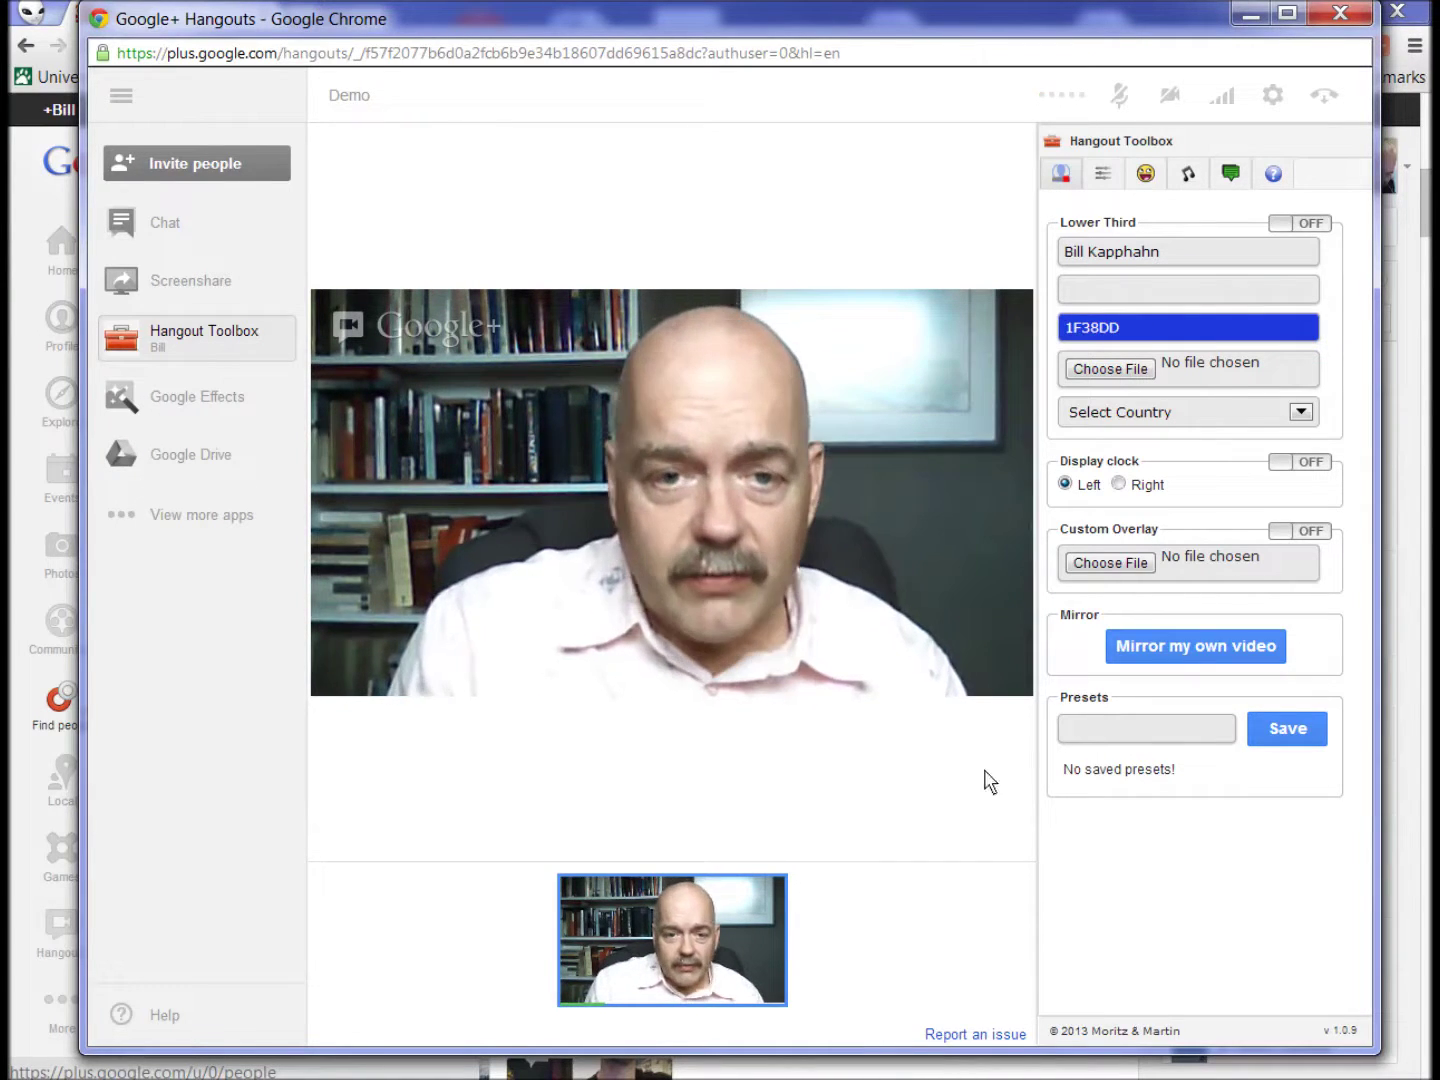
# Look through the Hangout Toolbox's volume control, Meme Faces, soundboard and Comment Tracker, and close the toolbox.
pyautogui.click(1103, 177)
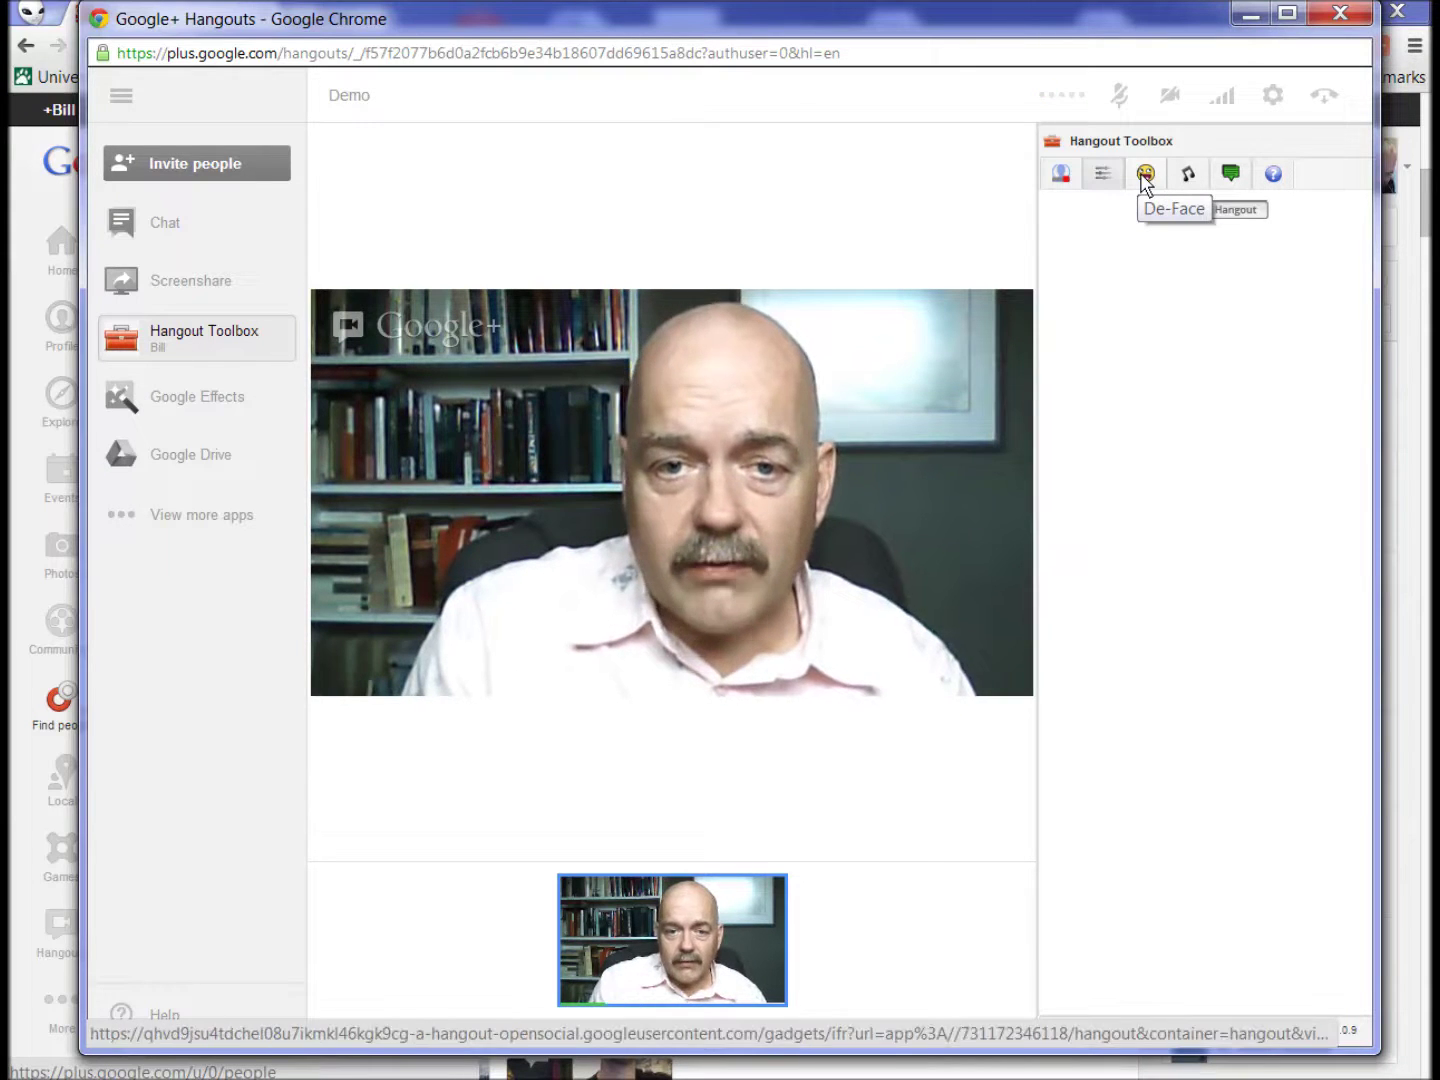
pyautogui.click(1146, 182)
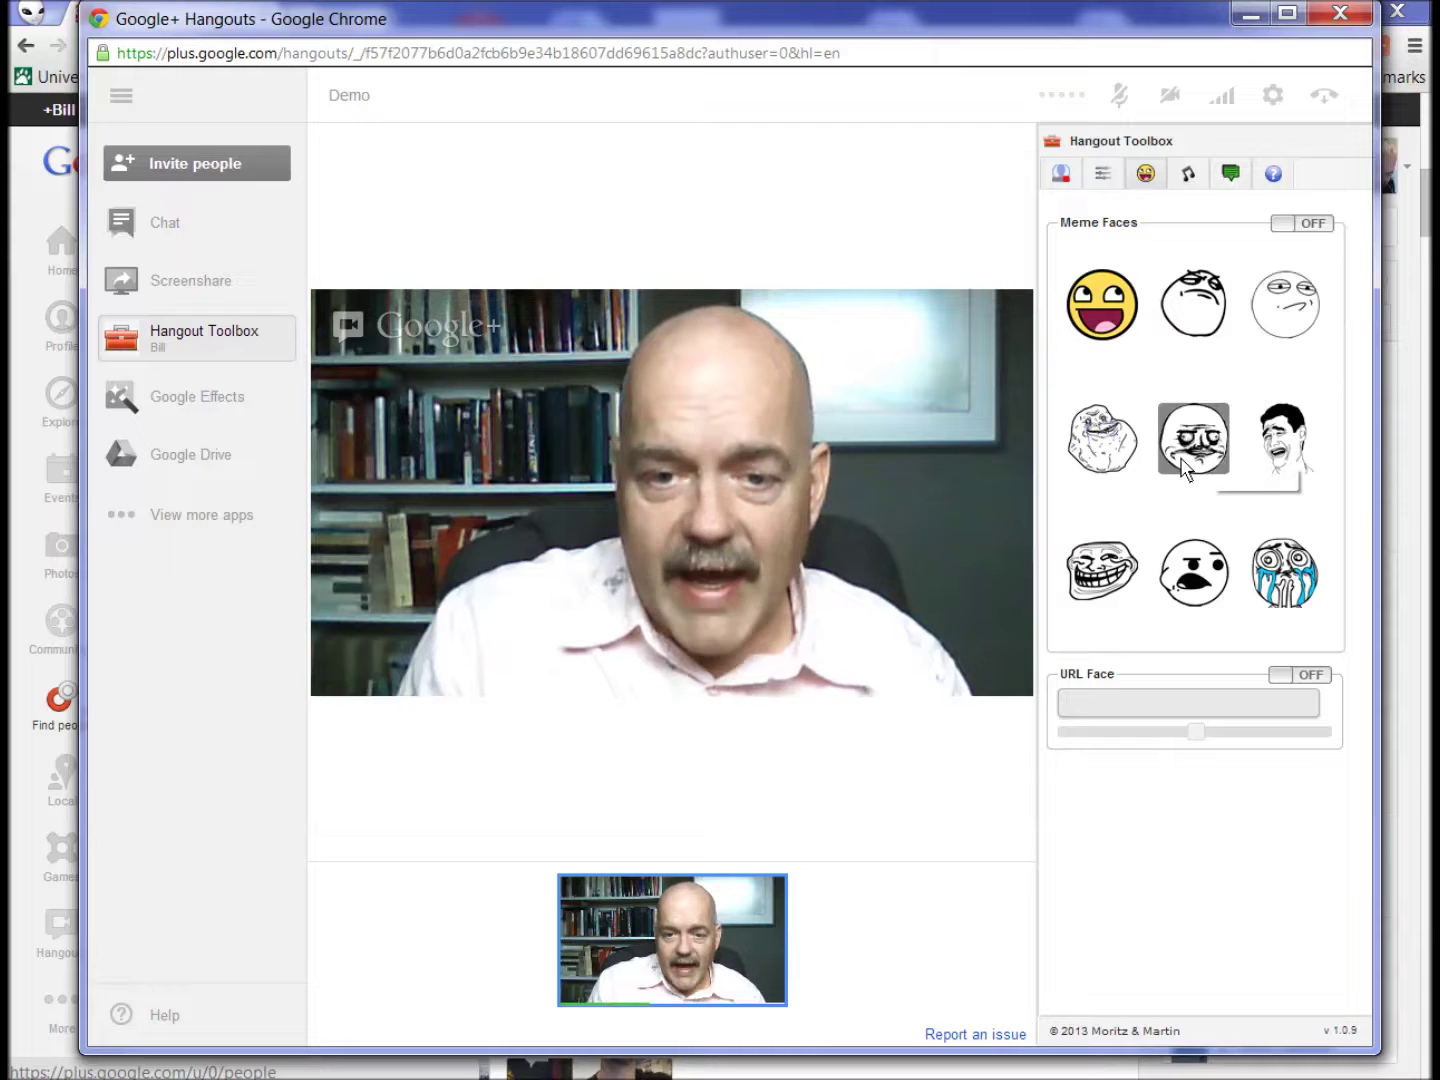
pyautogui.click(1187, 172)
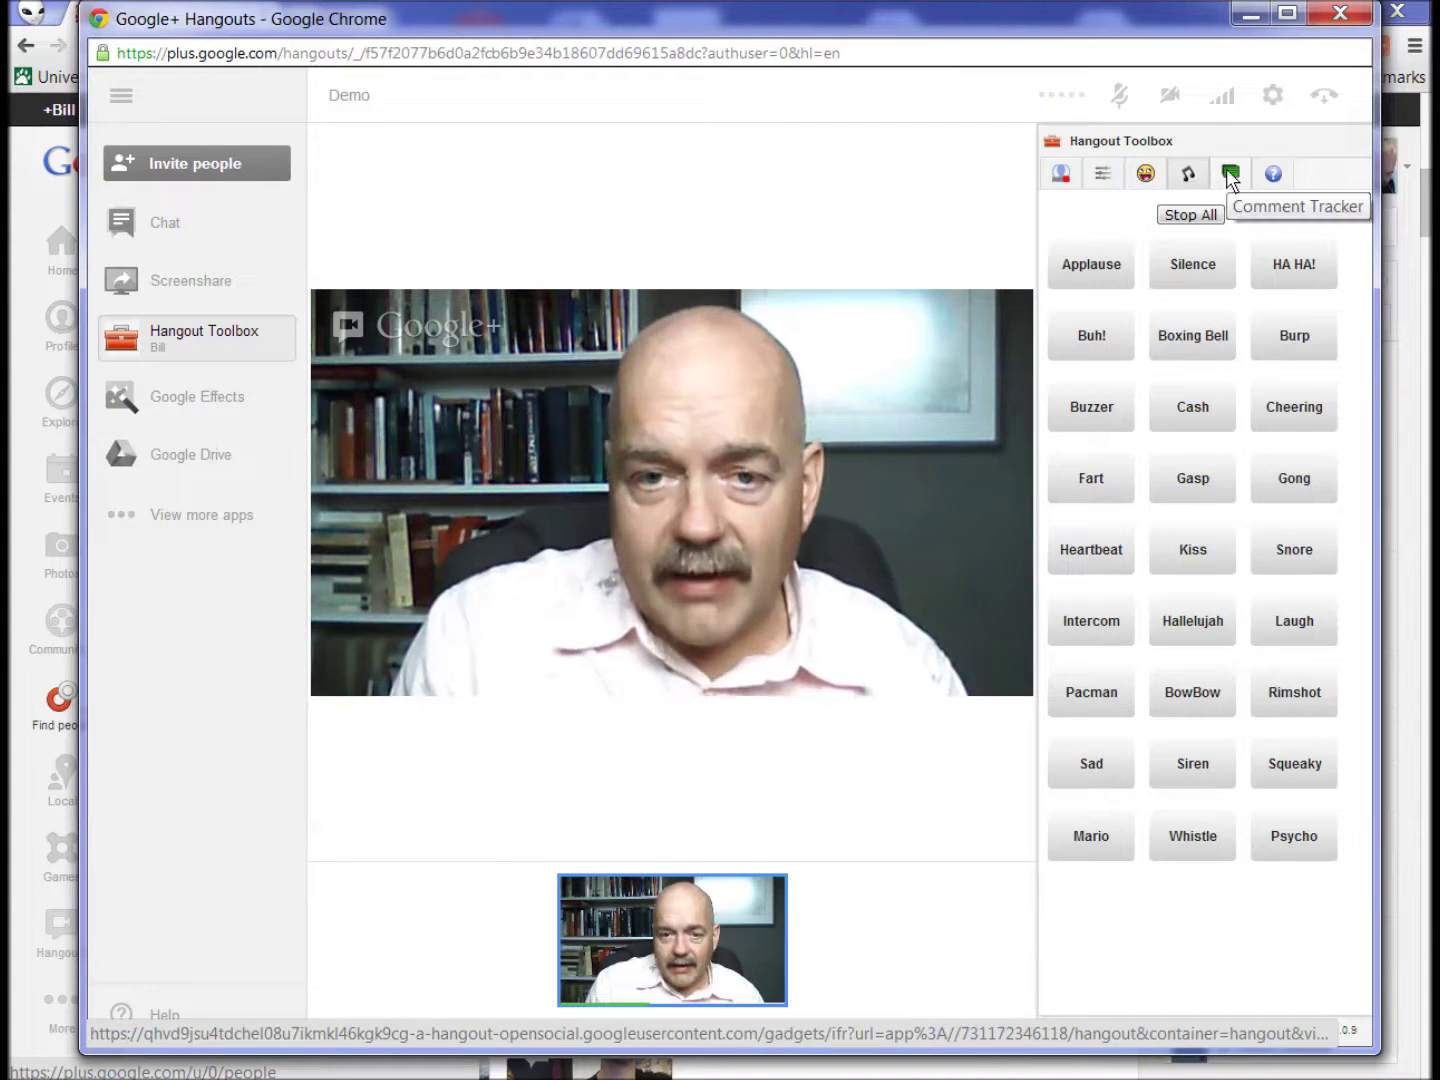
pyautogui.click(1229, 175)
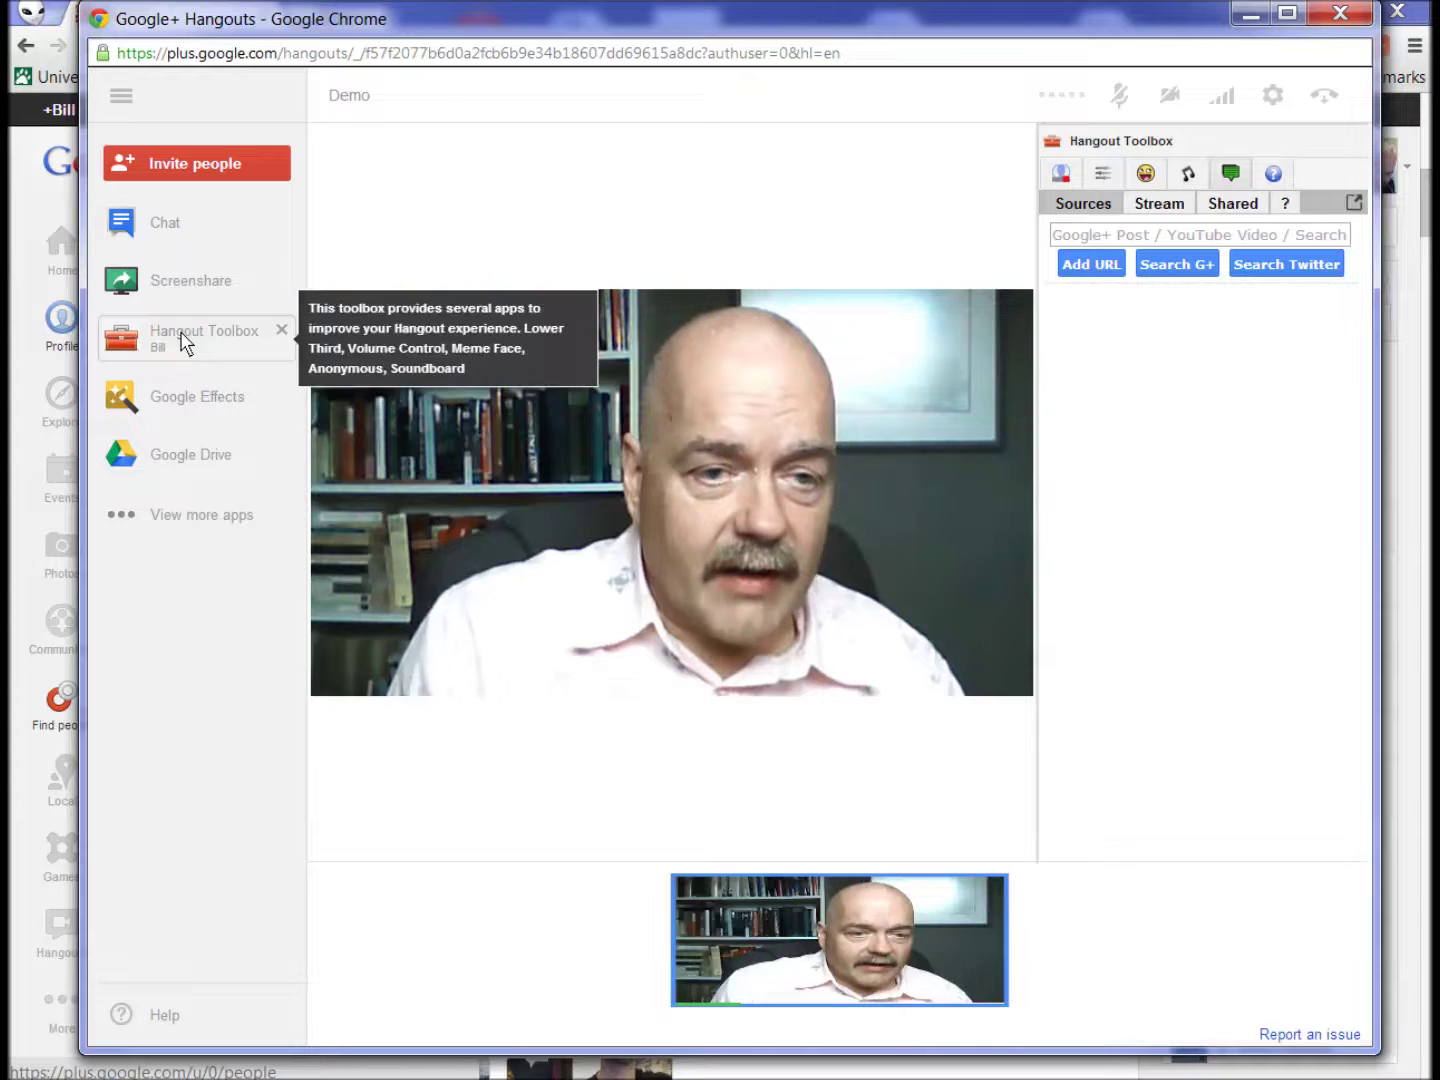
pyautogui.click(184, 339)
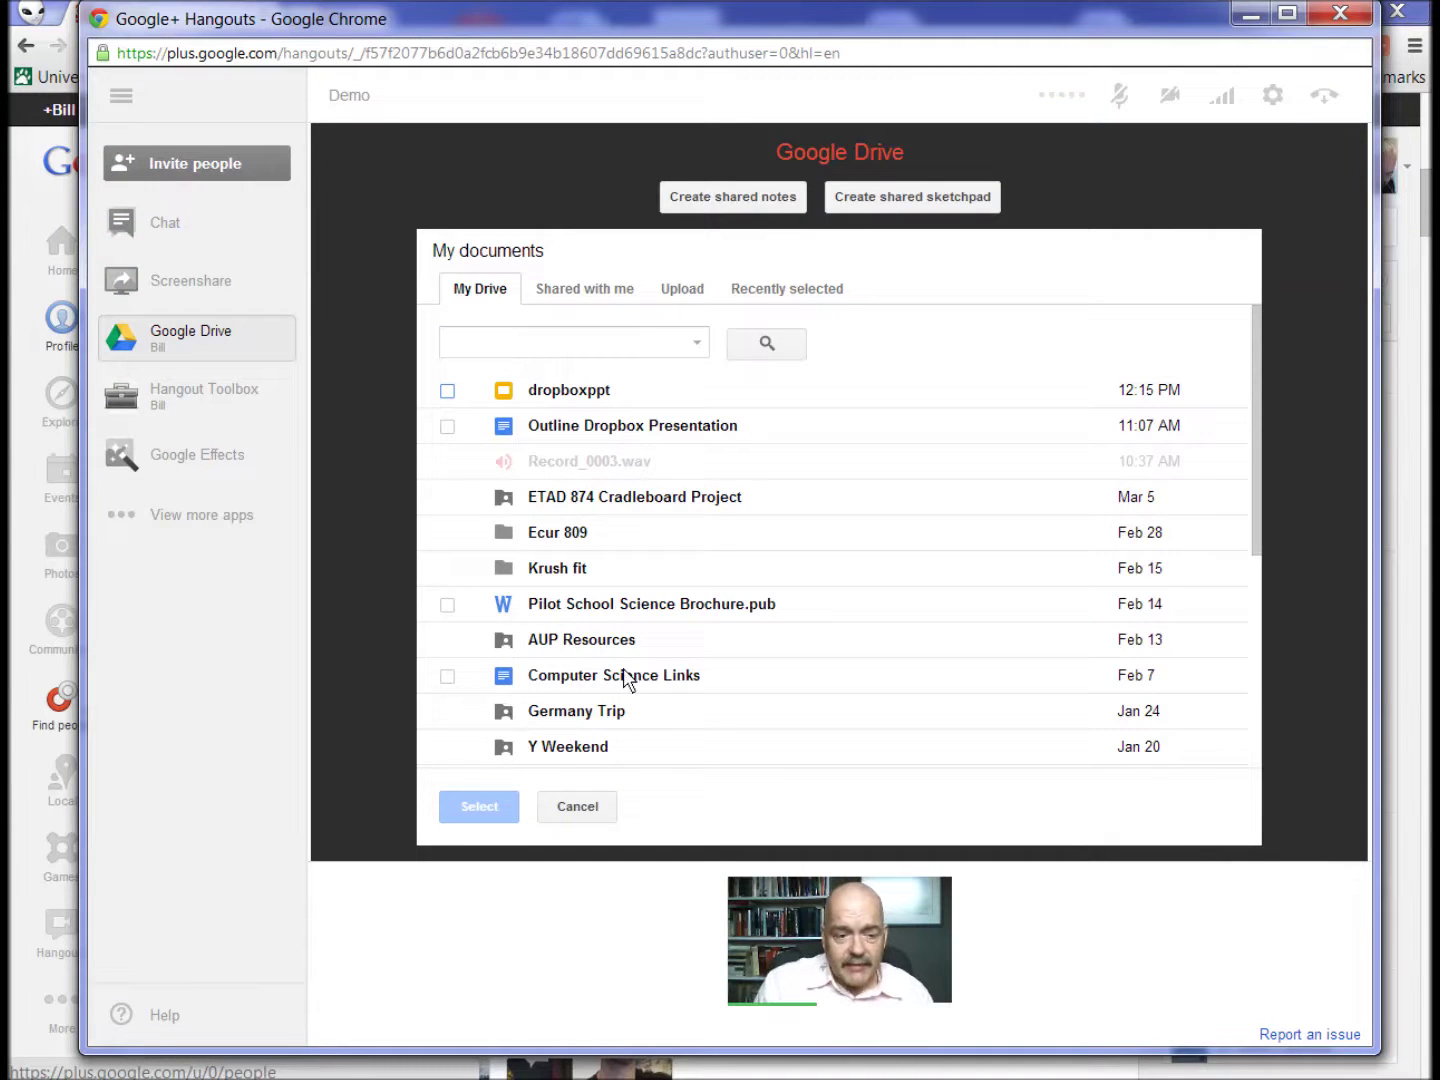
# Add the "Copyright and Sharing" document from Drive's ETAD 874 Cradleboard Project folder to the hangout and go to its last paragraph.
pyautogui.doubleClick(615, 507)
pyautogui.doubleClick(609, 440)
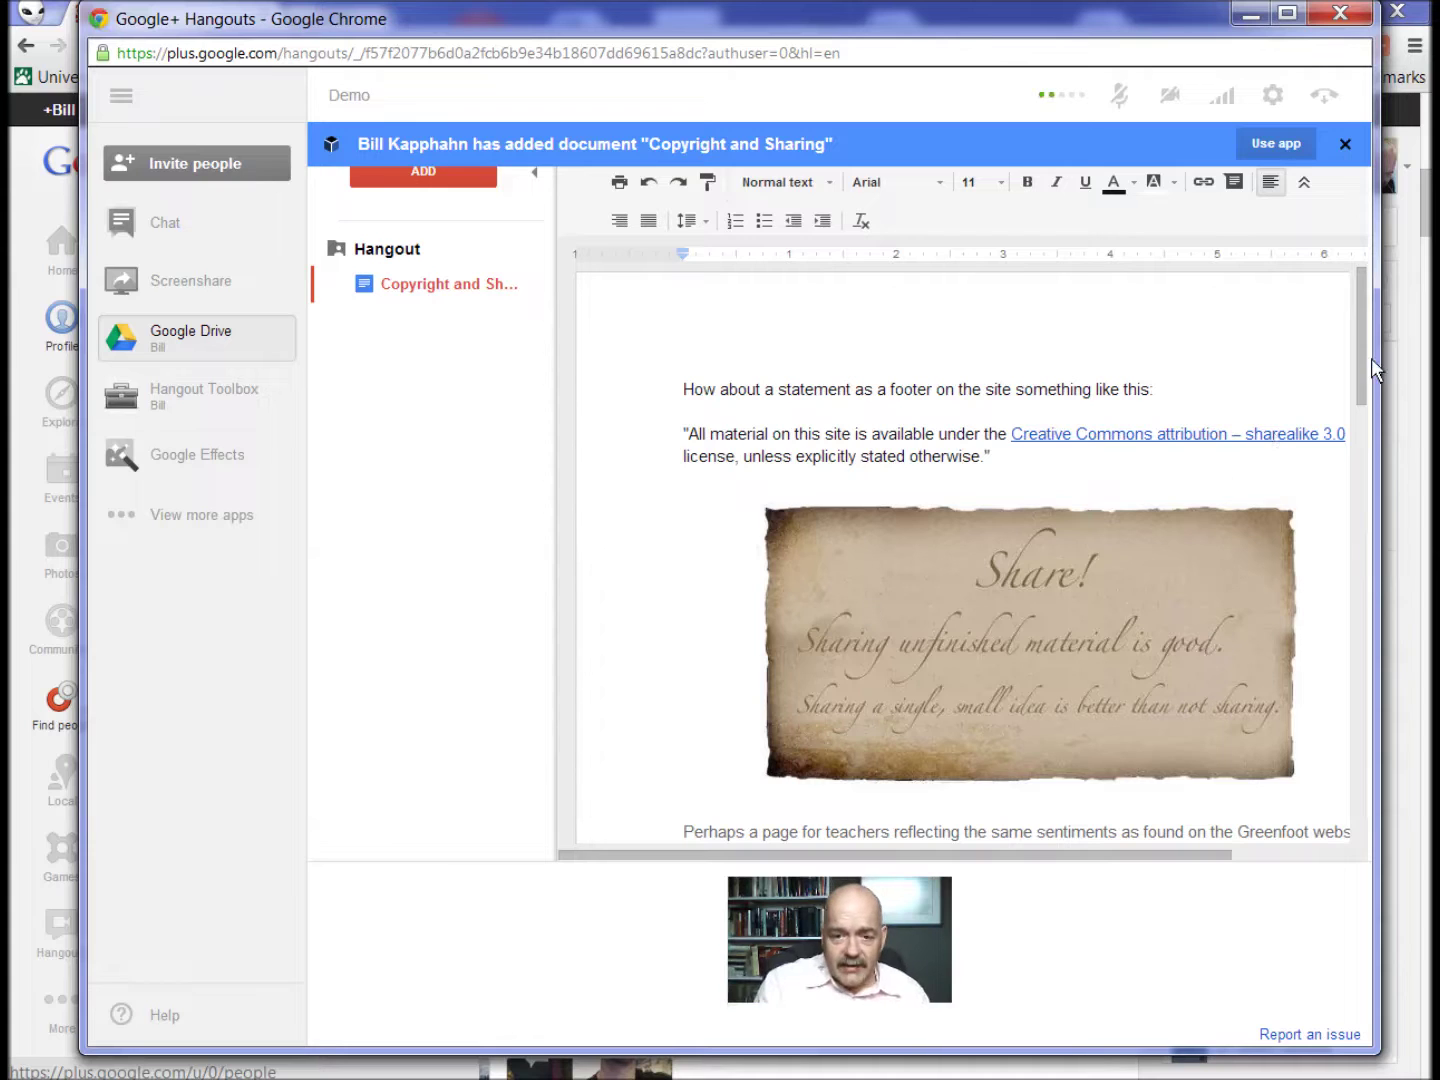
pyautogui.moveTo(1358, 371); pyautogui.dragTo(1363, 771)
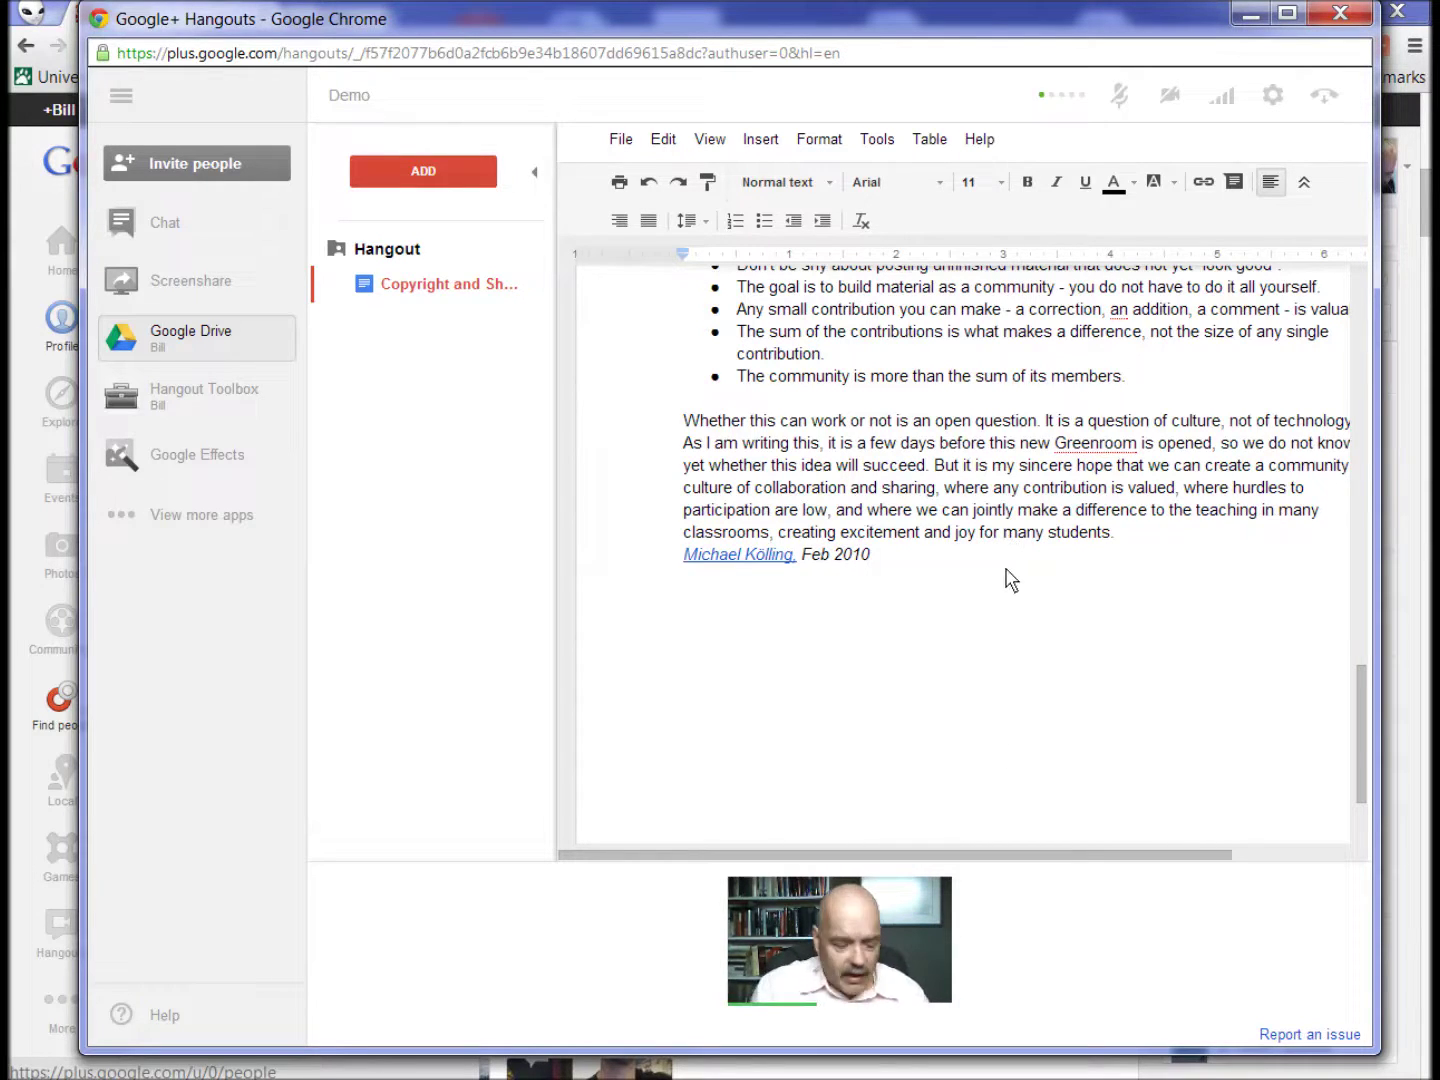
pyautogui.press('BackSpace')
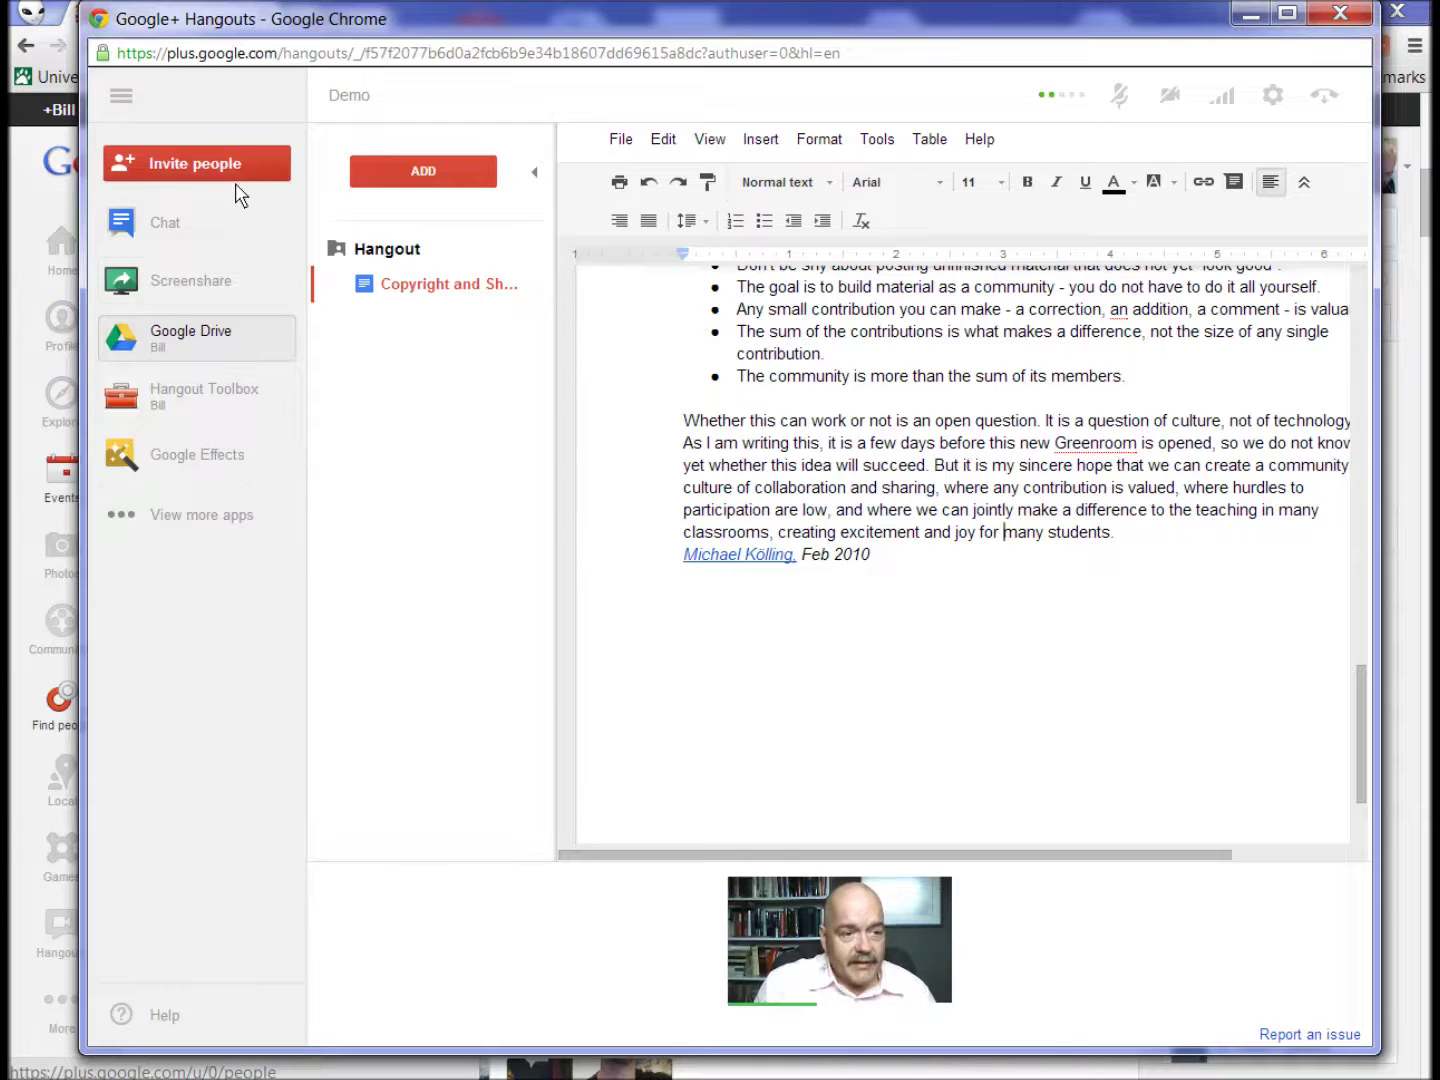
# Close Google Drive in the hangout and bring the own video back into the main view.
pyautogui.click(190, 333)
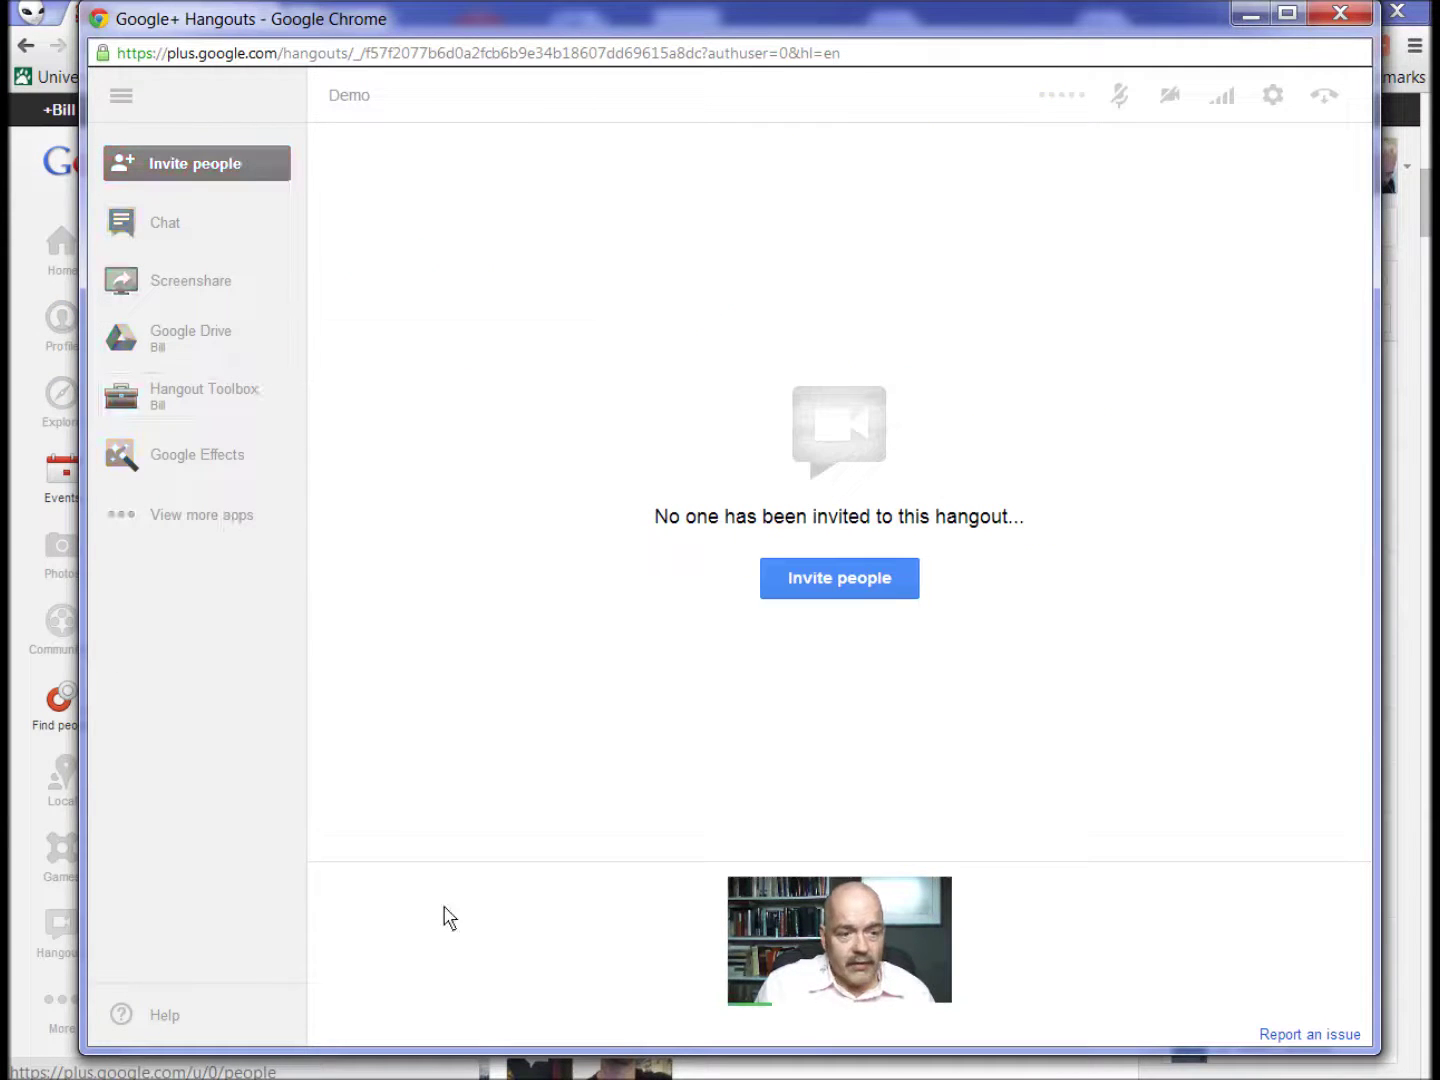
pyautogui.click(801, 937)
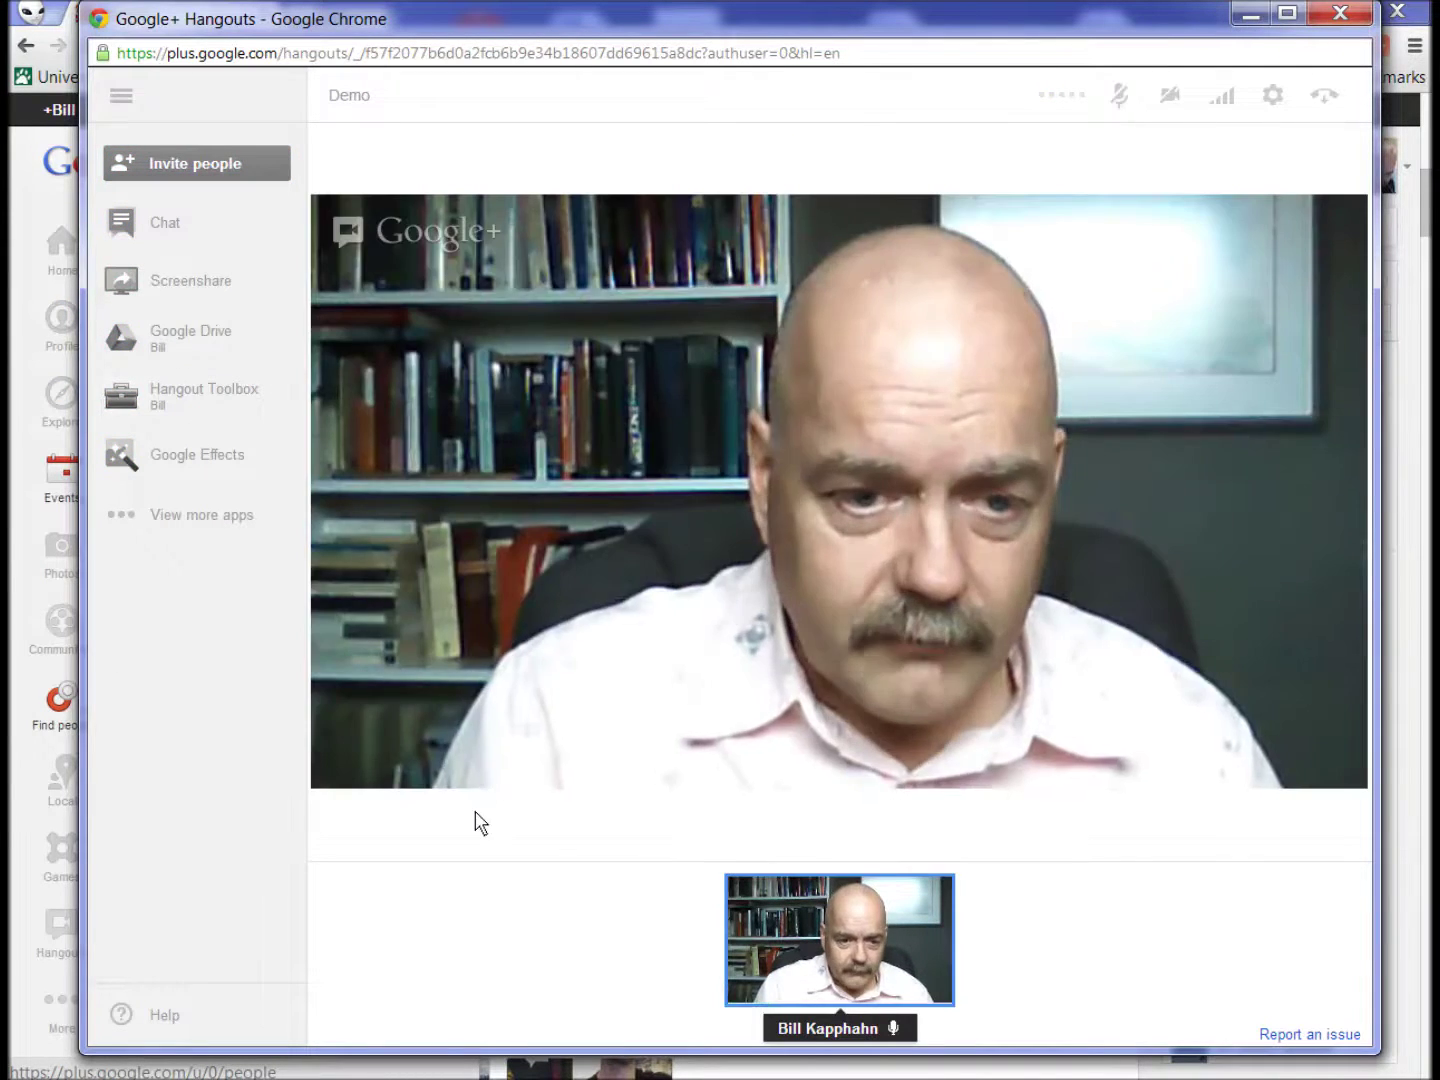